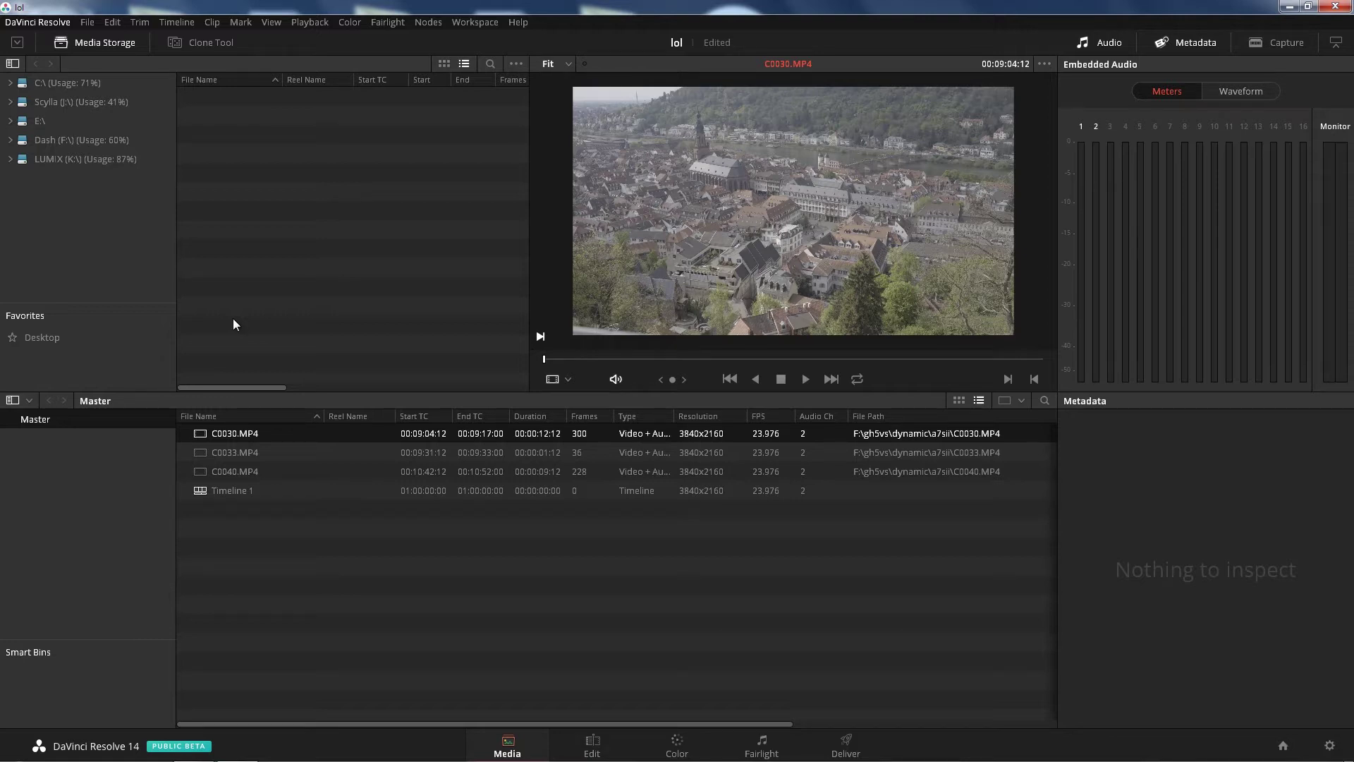
Step: Preview clips C0033, C0040 and C0030, then check project settings without changing anything
click(199, 451)
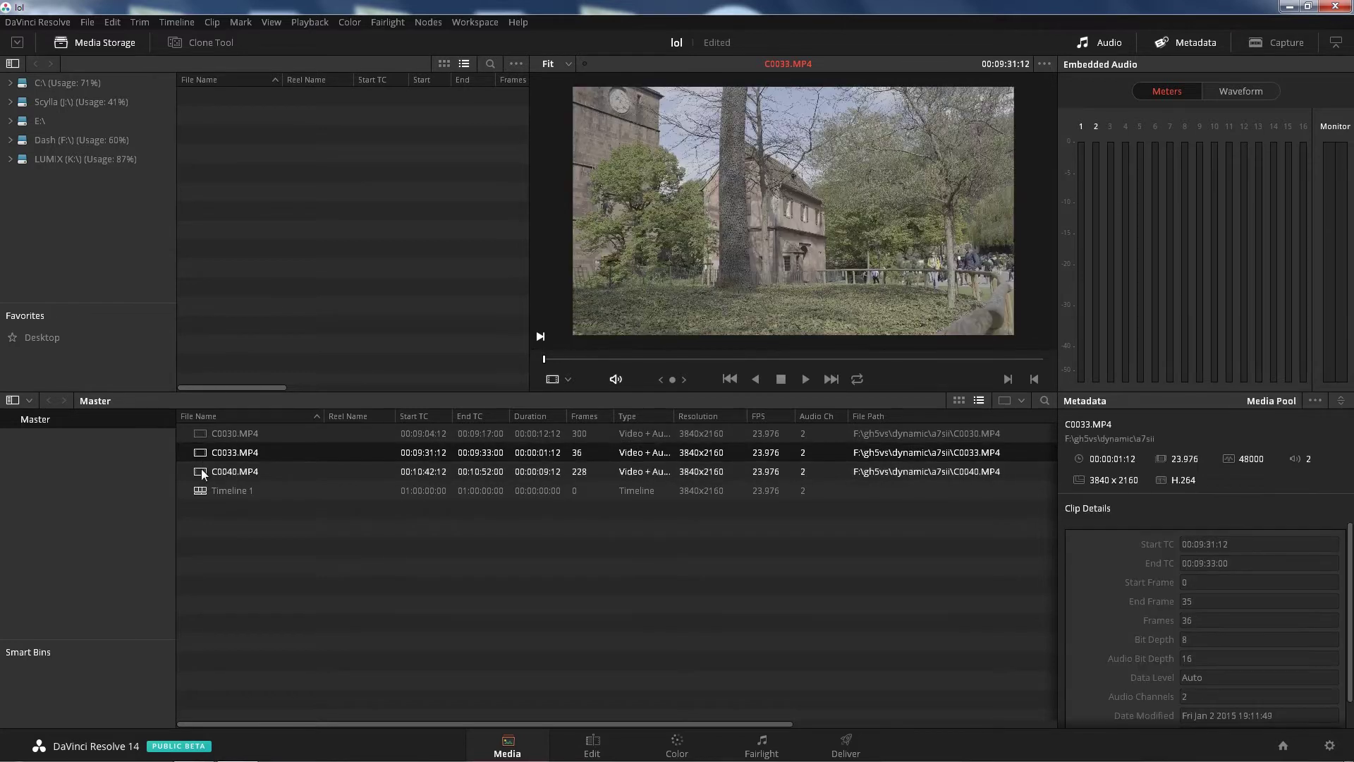
click(201, 469)
click(201, 457)
click(201, 435)
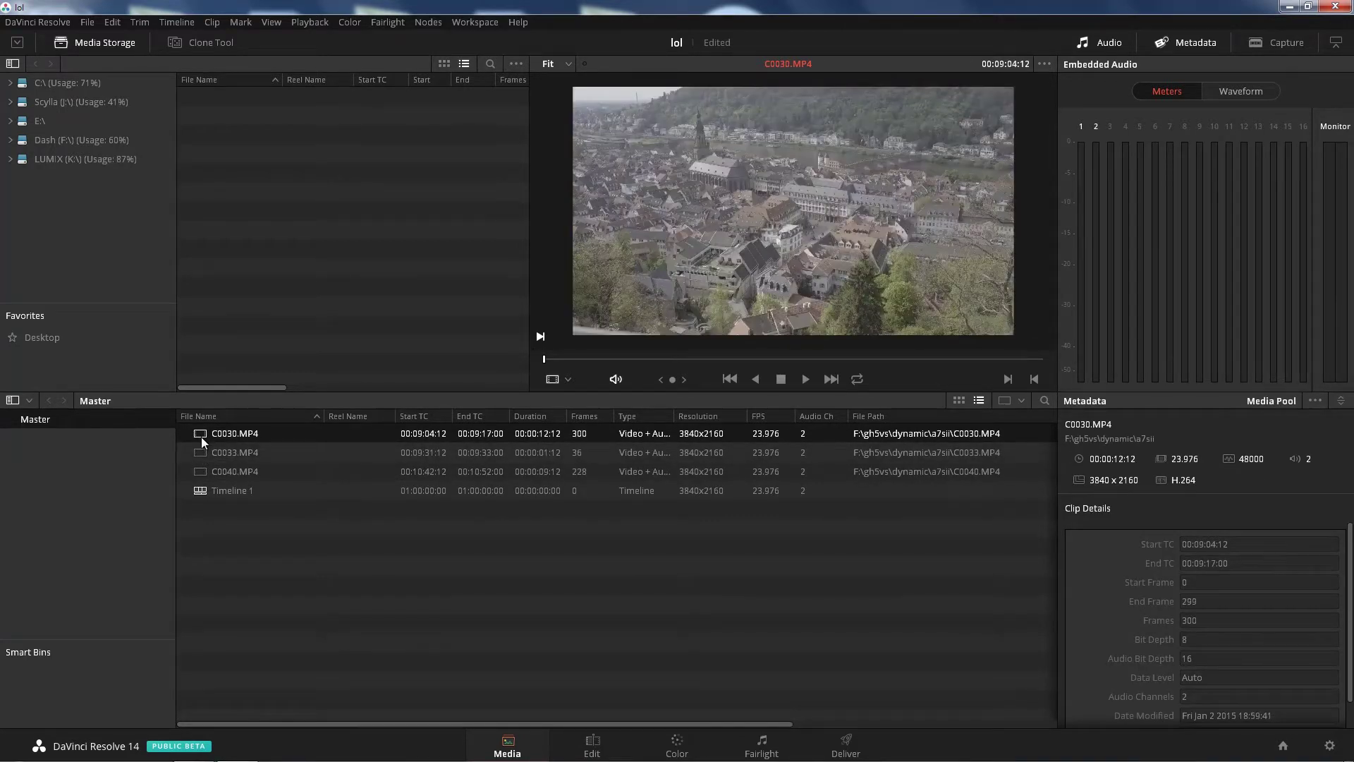
drag(669, 357, 534, 358)
click(201, 491)
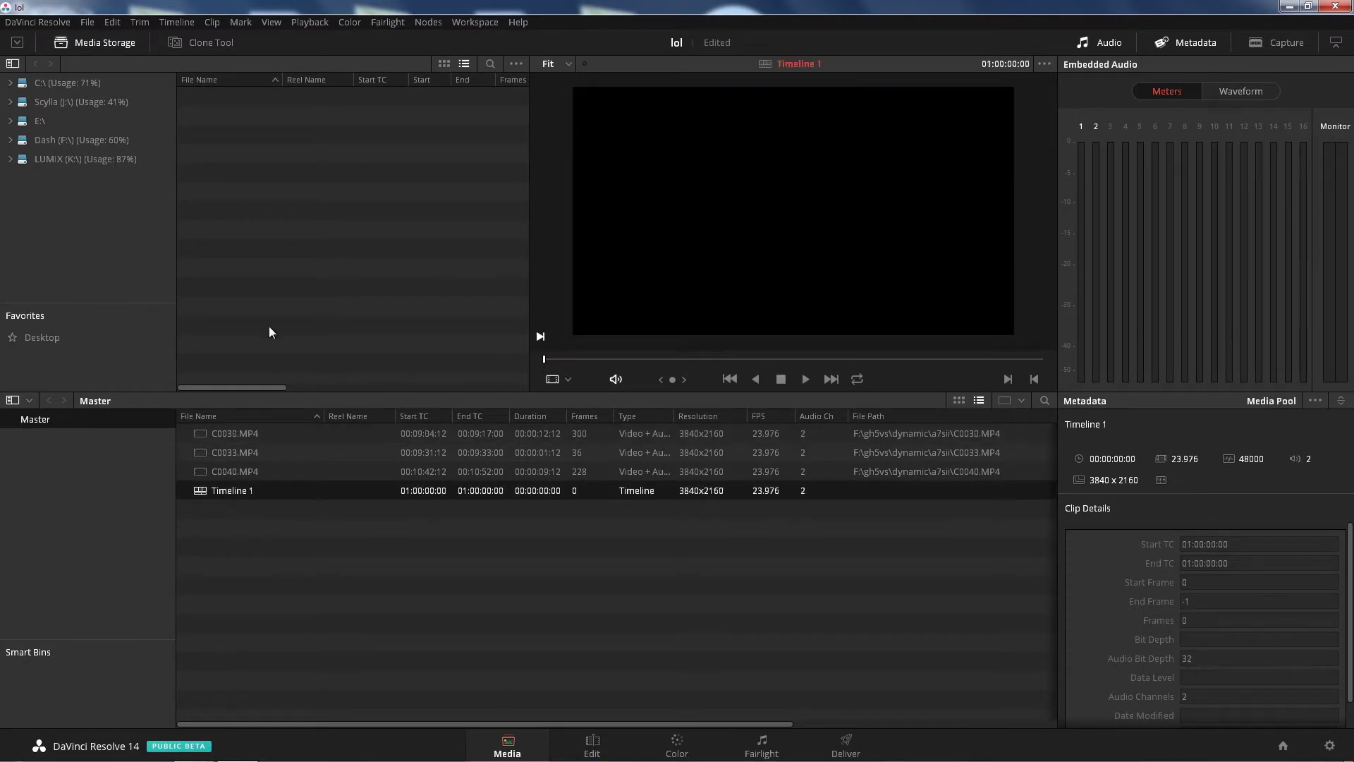
click(1329, 745)
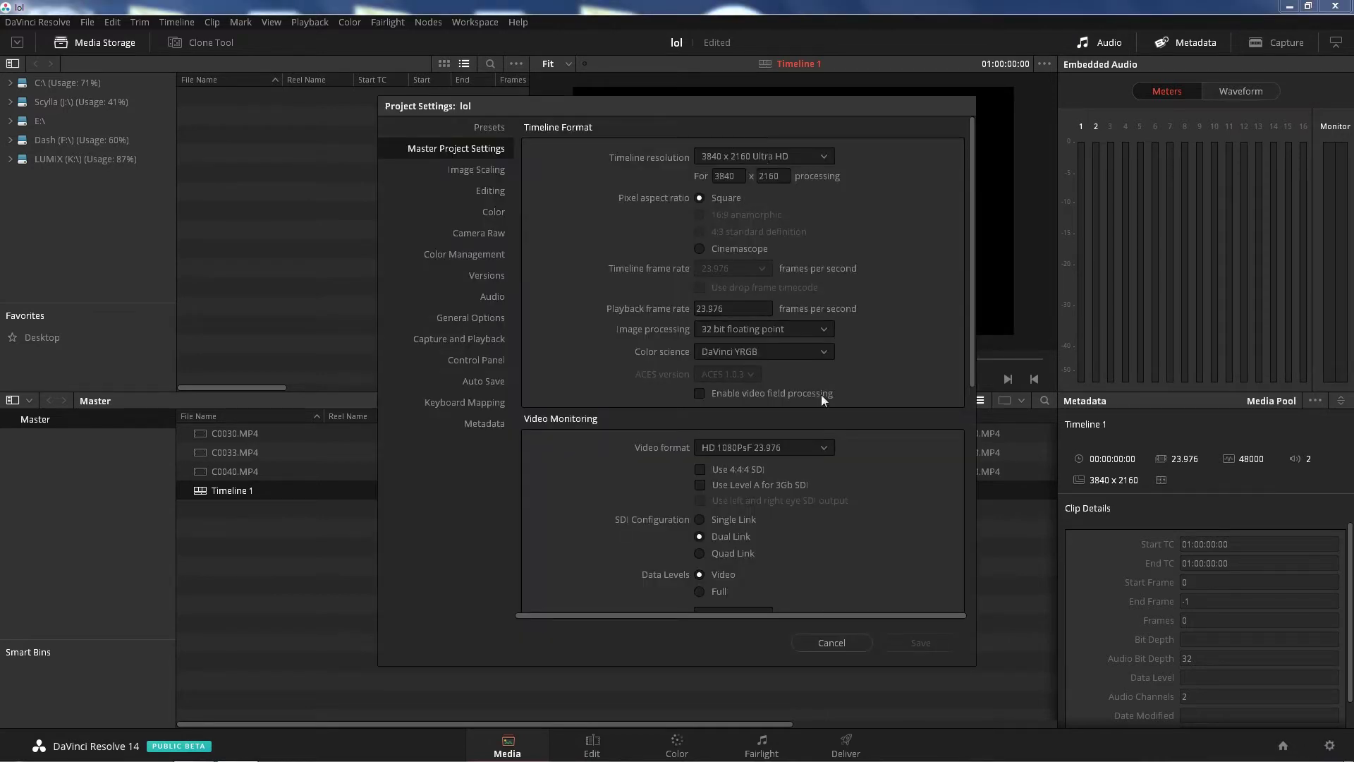
click(833, 642)
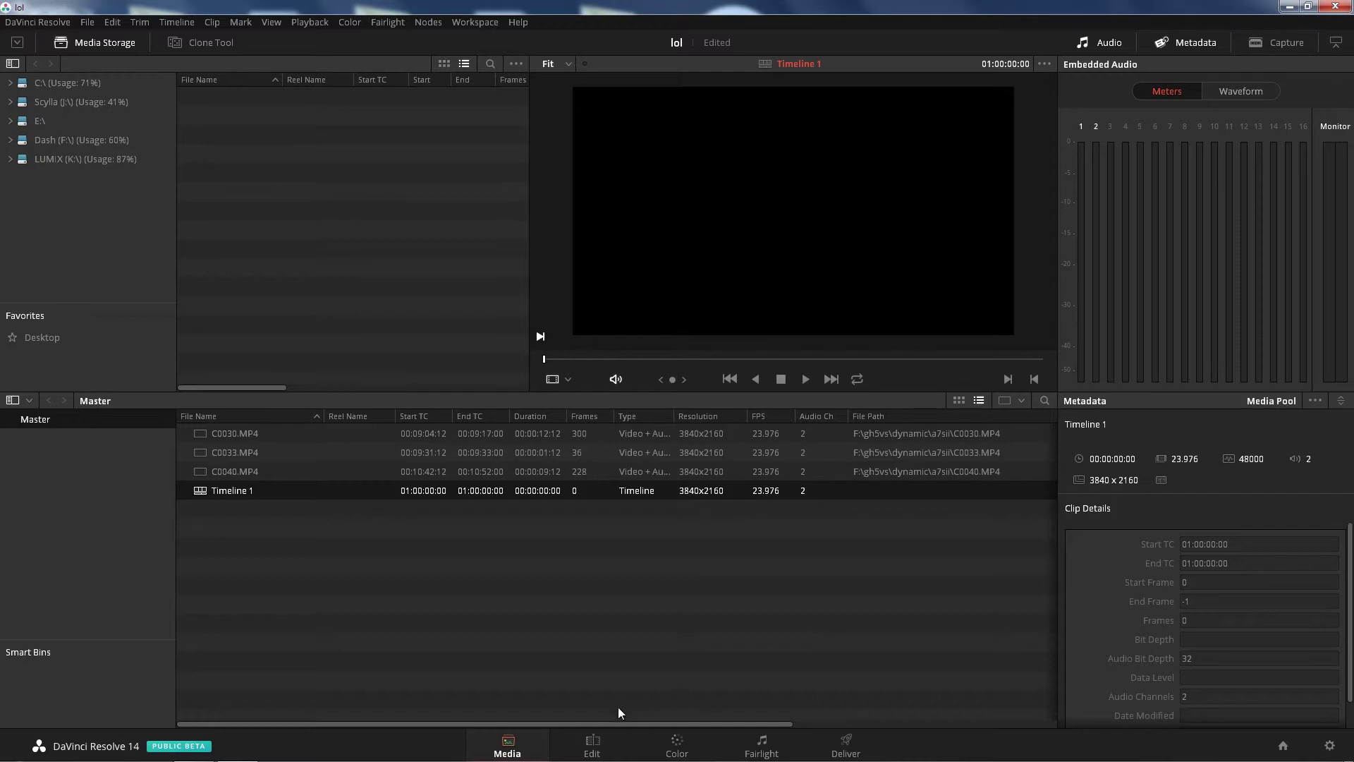
Step: On the Edit page, place C0040, C0033 and C0030 in order on V1/A1 of Timeline 1
click(603, 739)
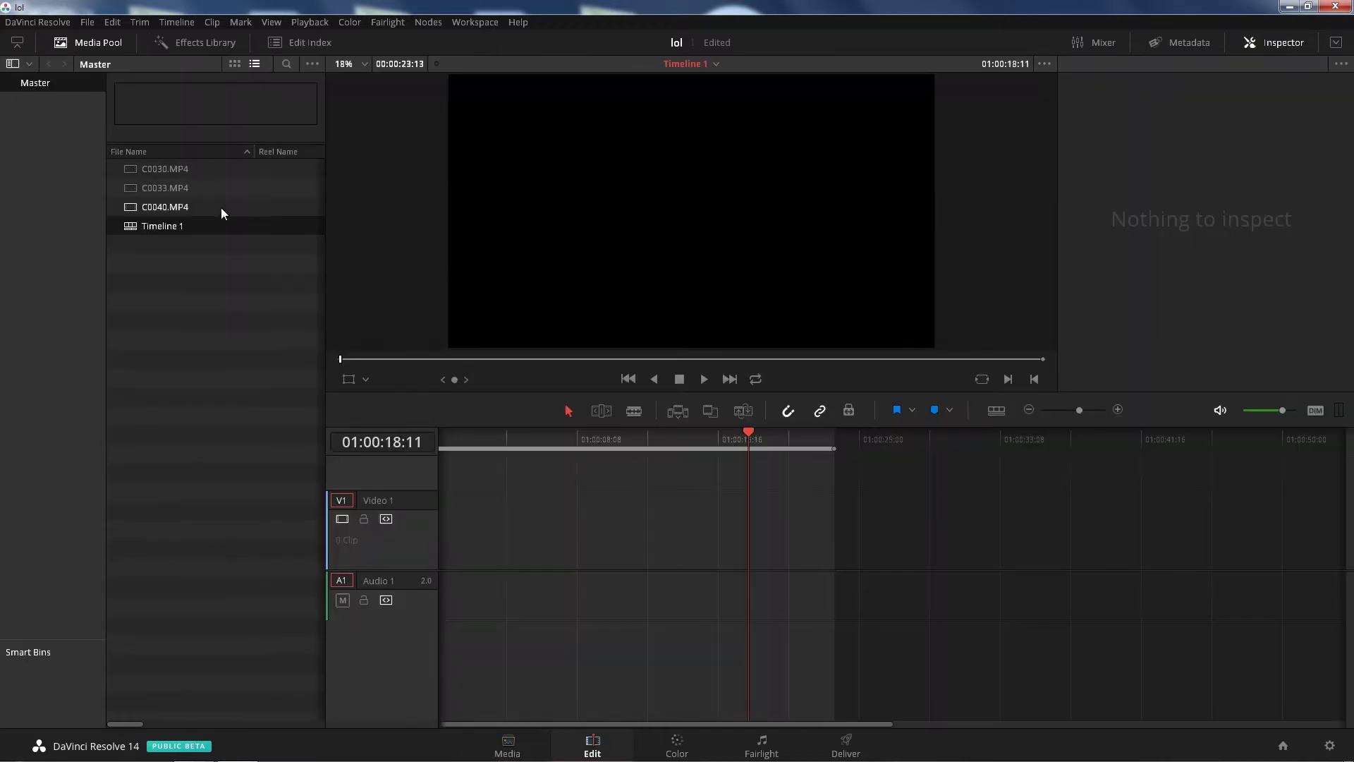
drag(129, 211, 439, 539)
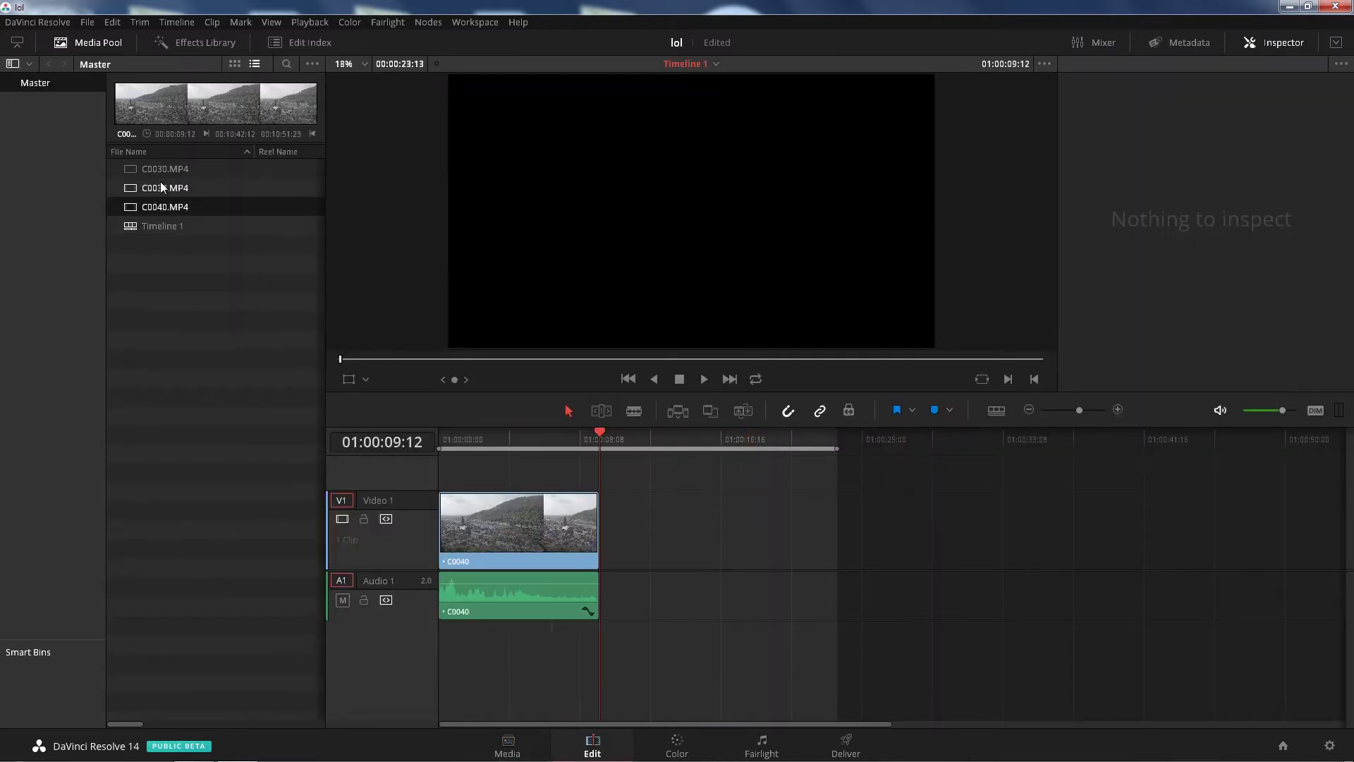
drag(159, 185, 606, 529)
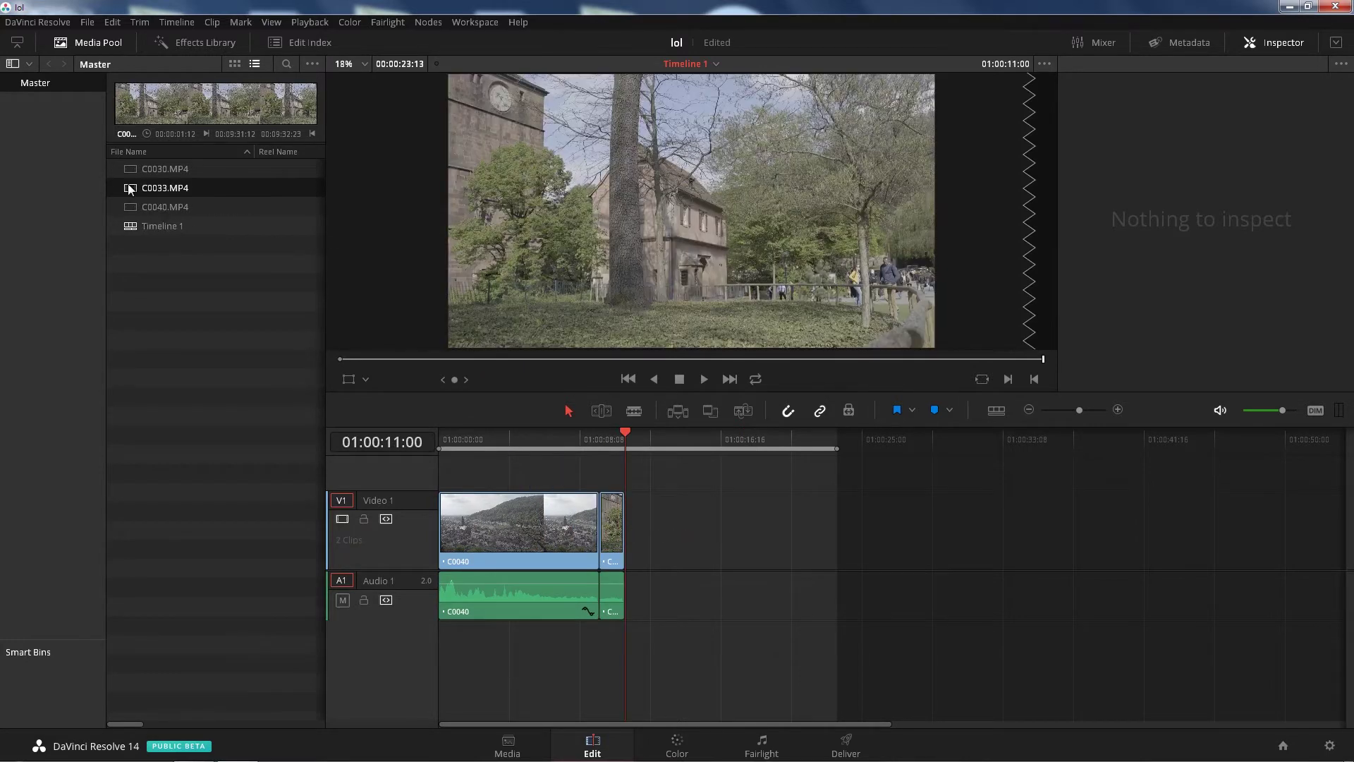
drag(128, 171, 627, 543)
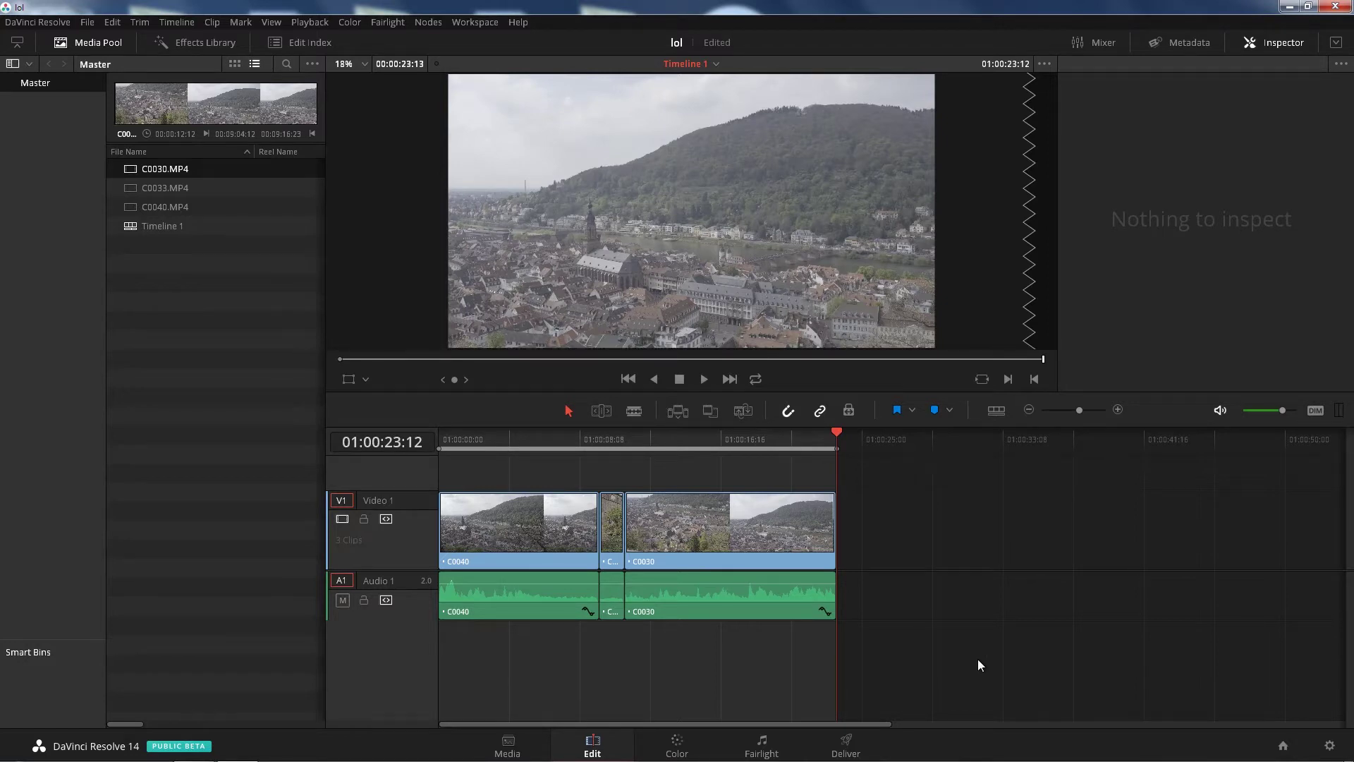
Step: On the Deliver page, keep the video render codec H.264 at 1280x720 resolution
click(846, 744)
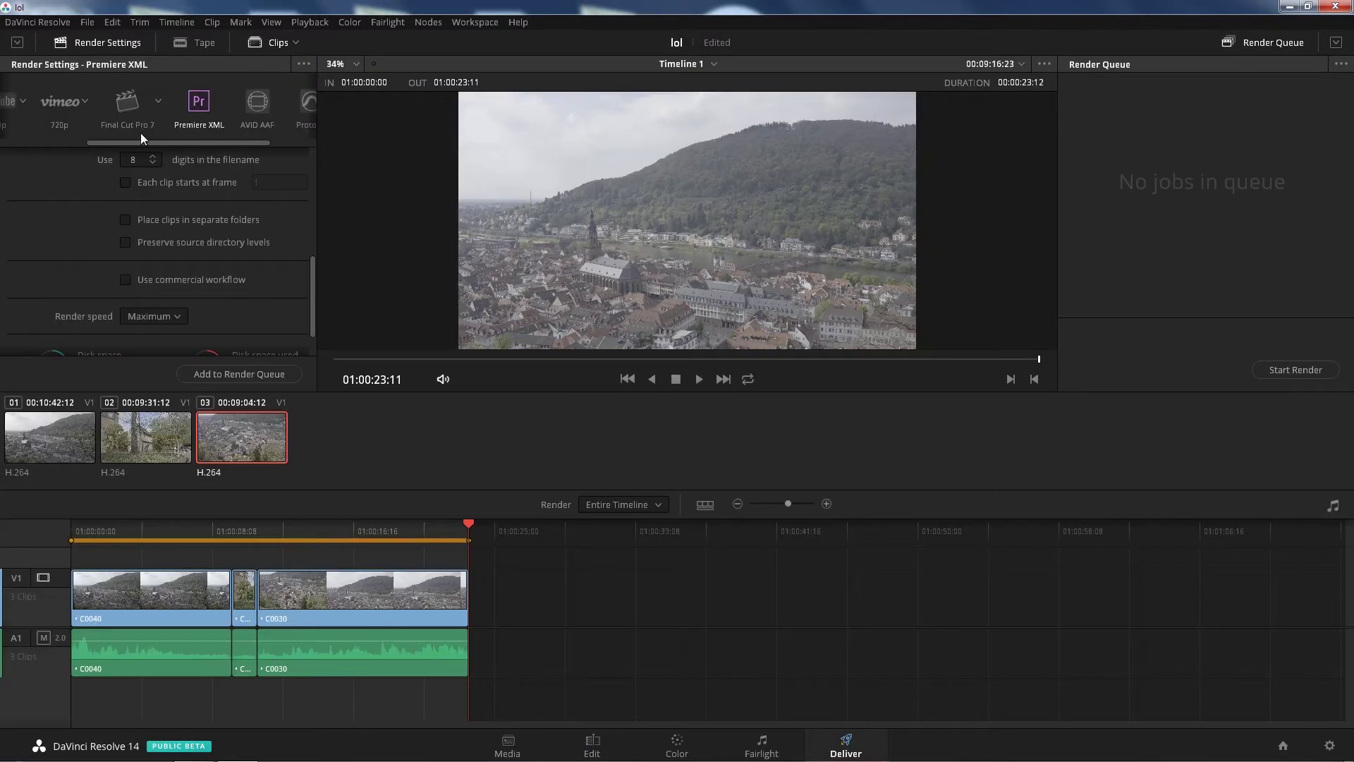
scroll(206, 145, left, 3)
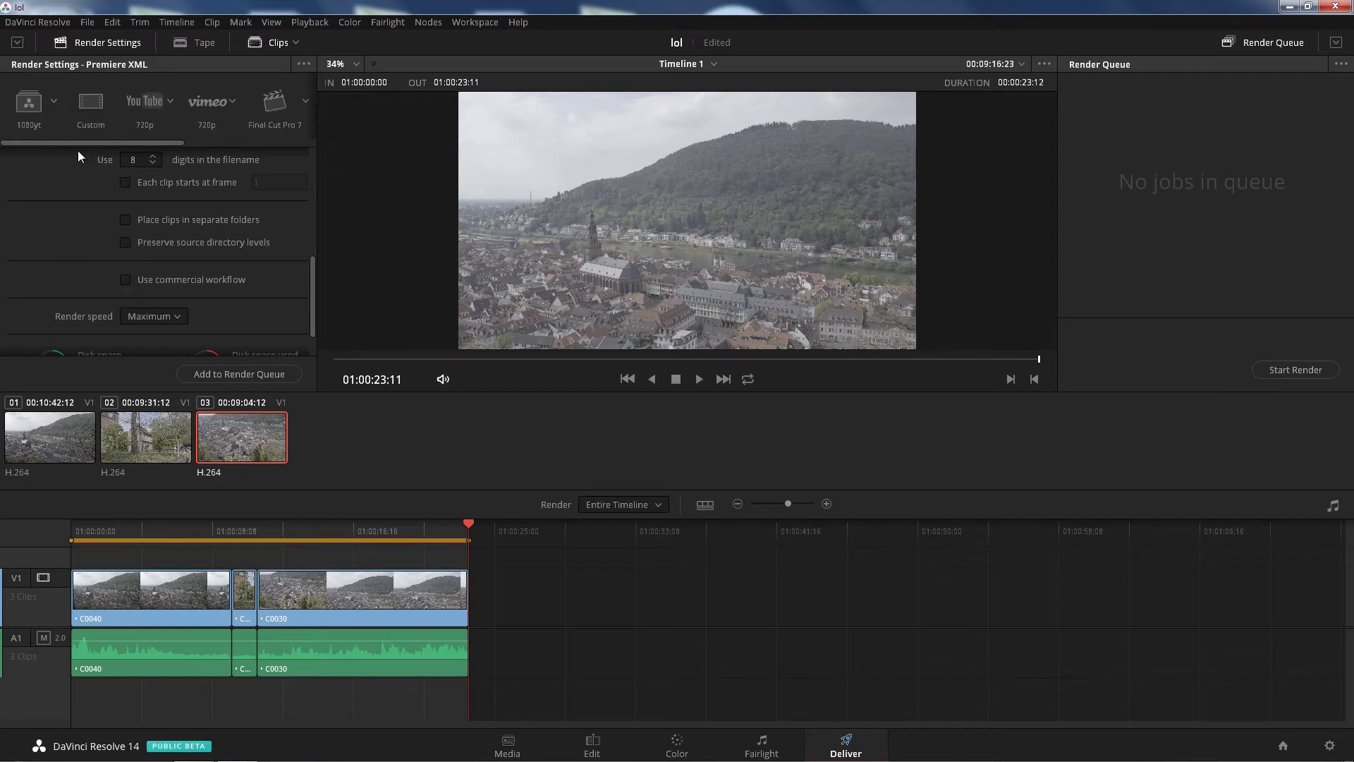
scroll(101, 146, right, 3)
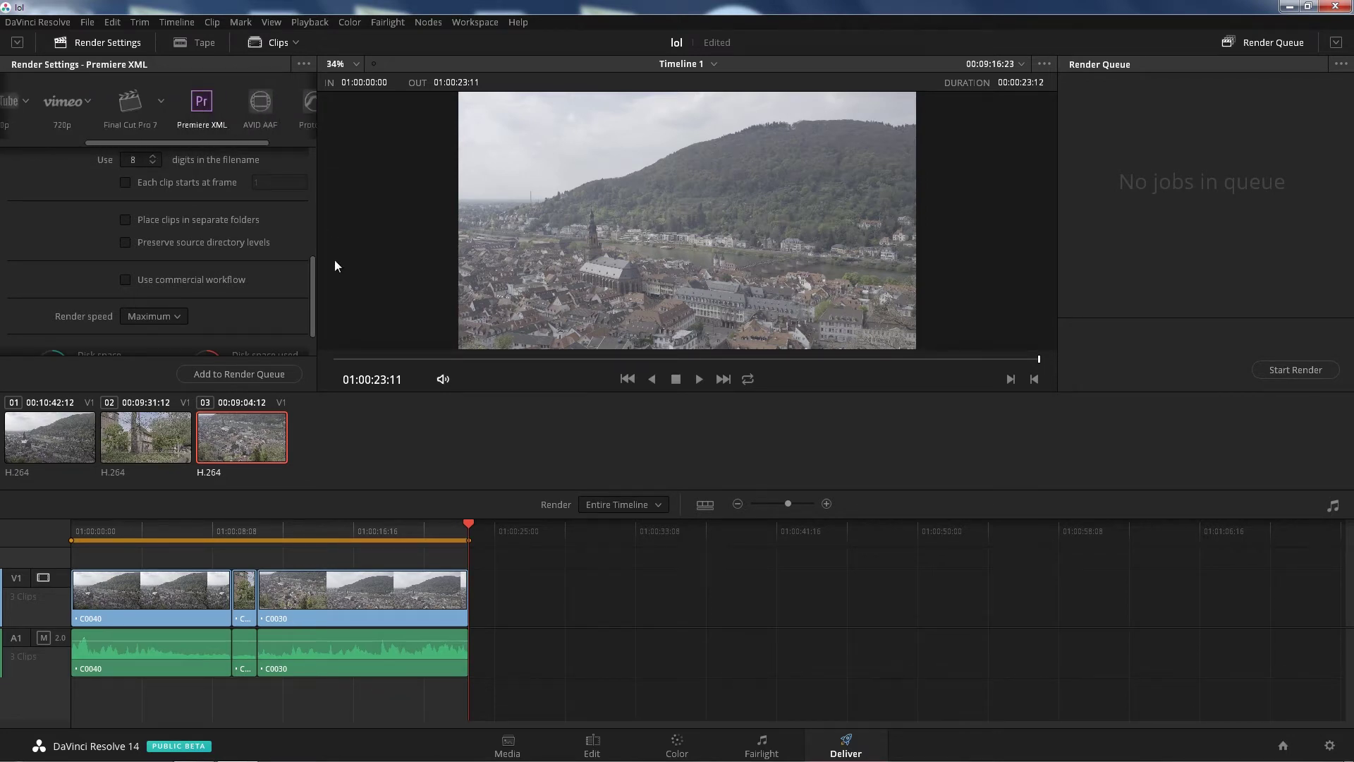
drag(313, 281, 302, 154)
click(90, 259)
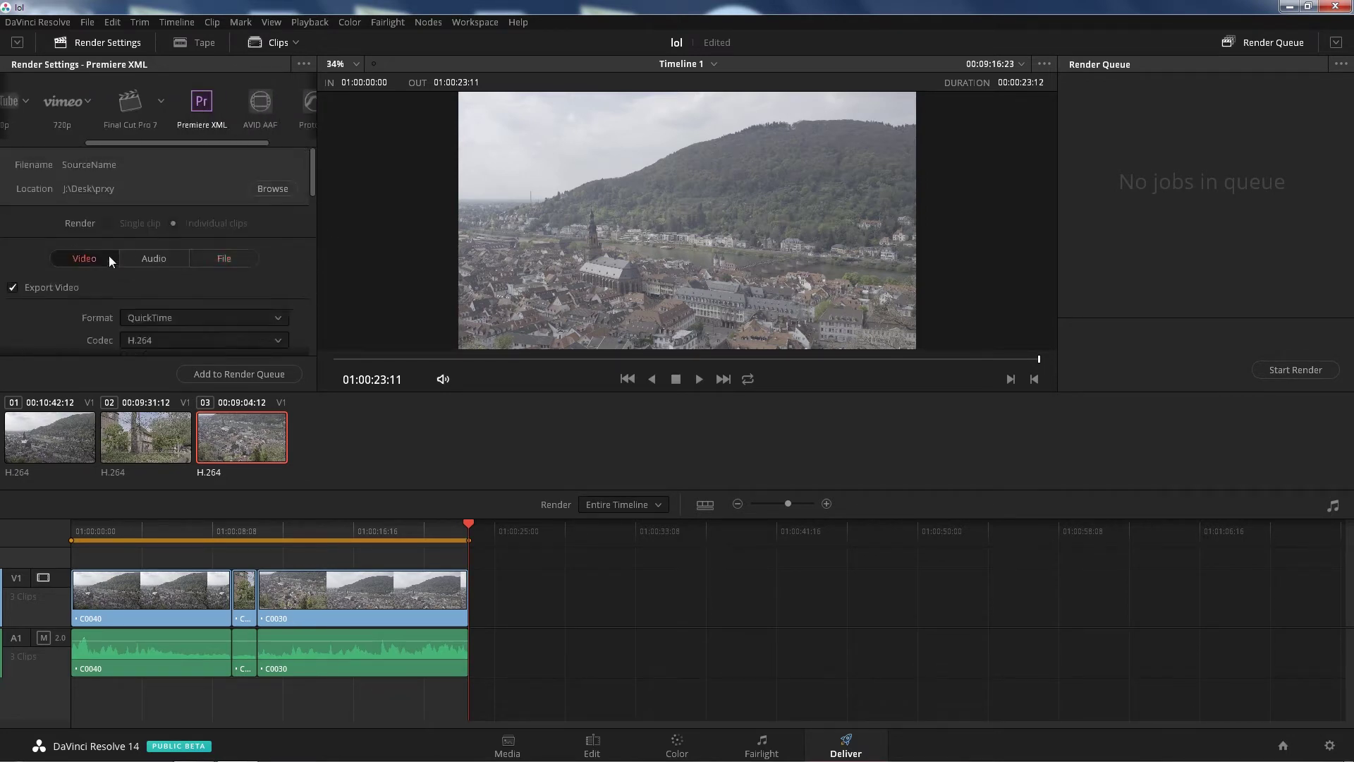
scroll(314, 188, down, 3)
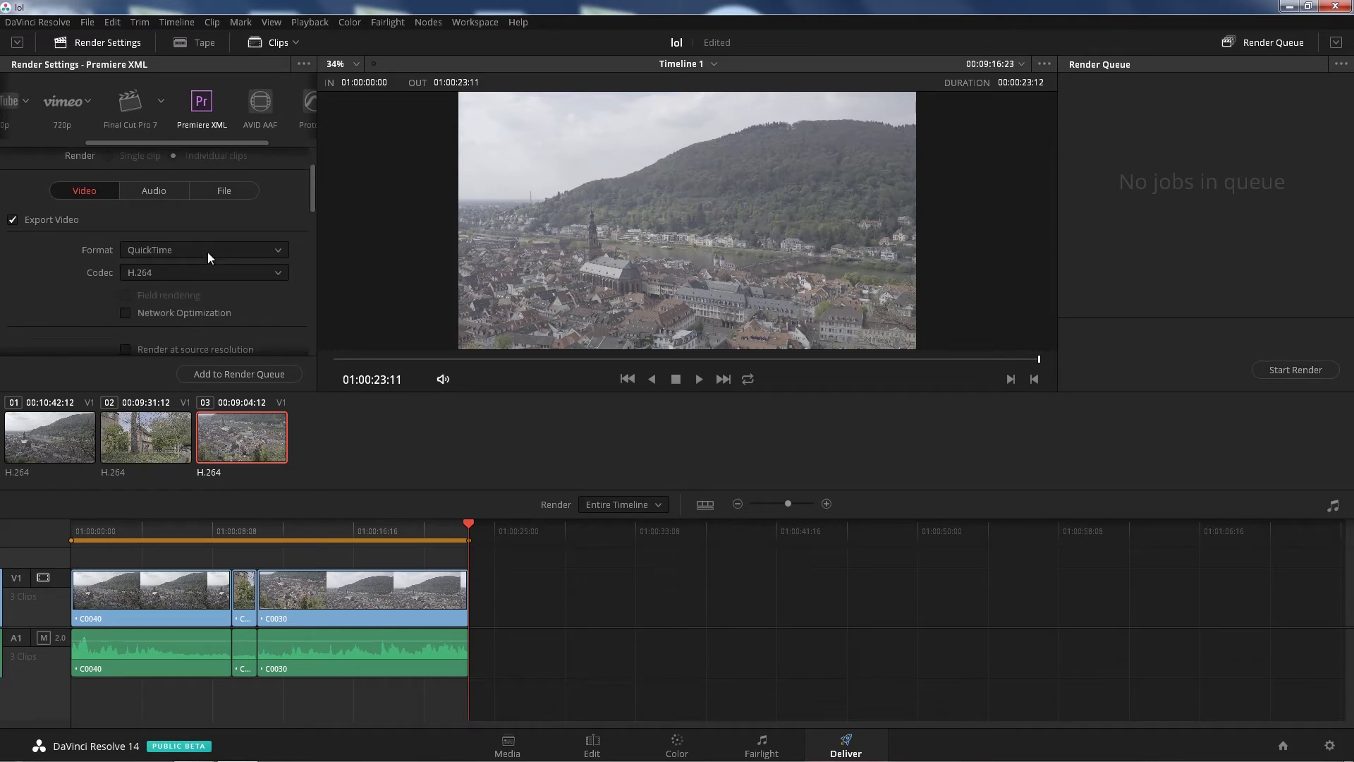
click(180, 271)
click(180, 271)
scroll(314, 198, down, 1)
drag(314, 198, 316, 222)
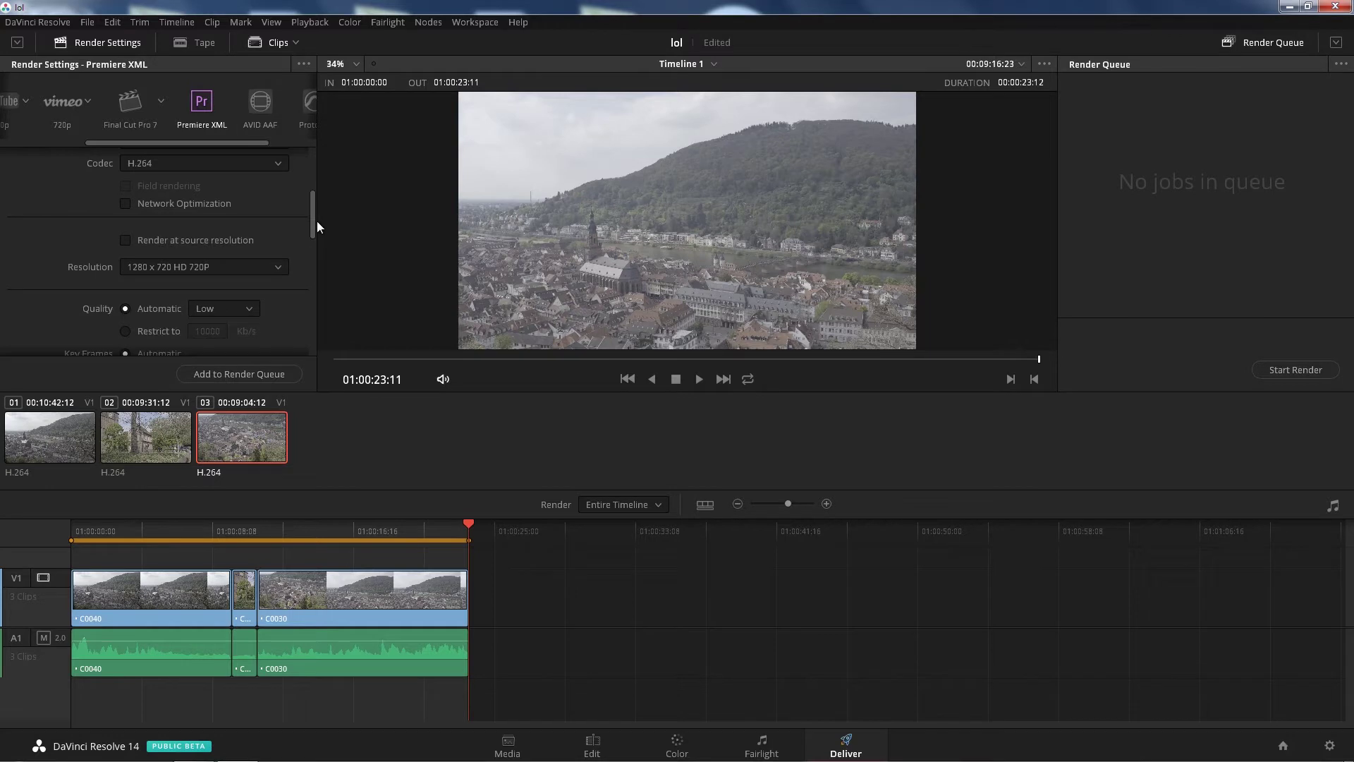
click(237, 268)
click(190, 358)
Step: Set the render quality to Medium
drag(311, 234, 251, 256)
click(227, 230)
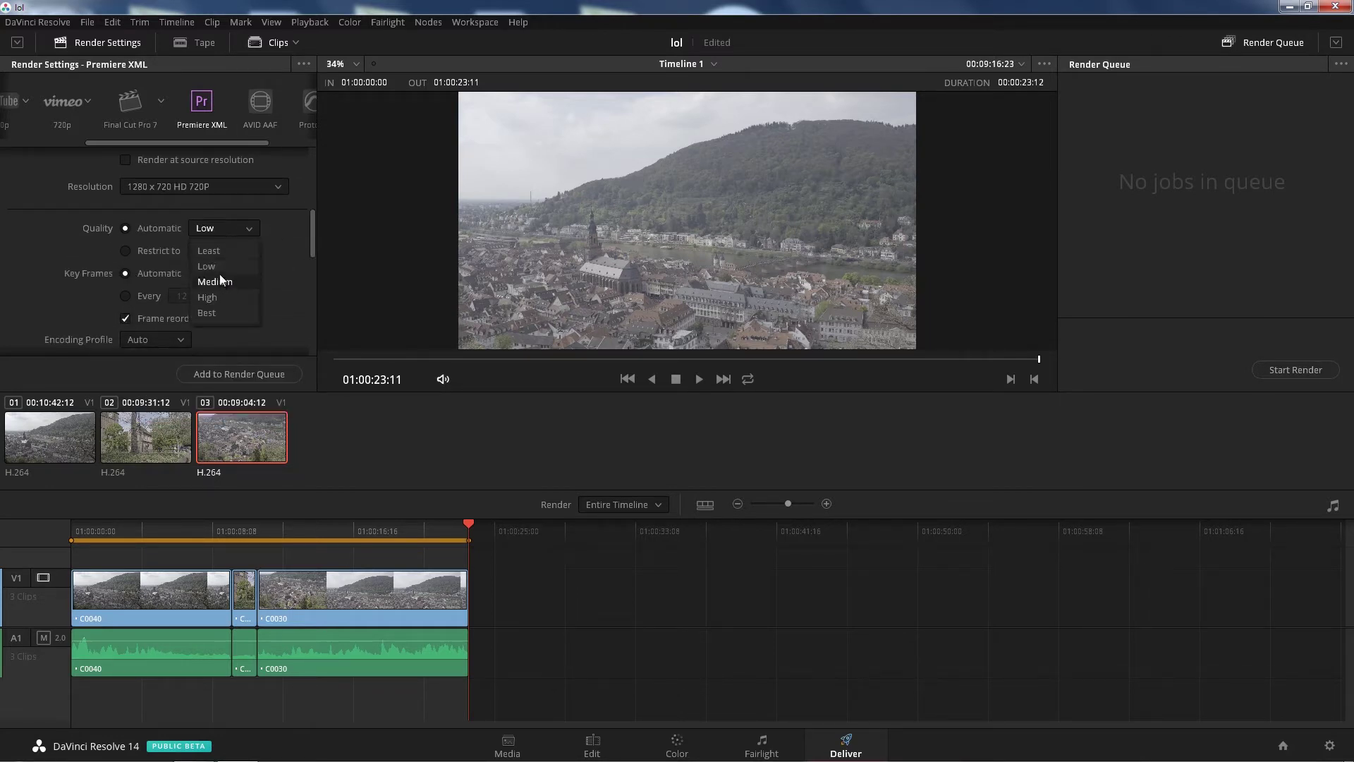
click(228, 278)
click(227, 233)
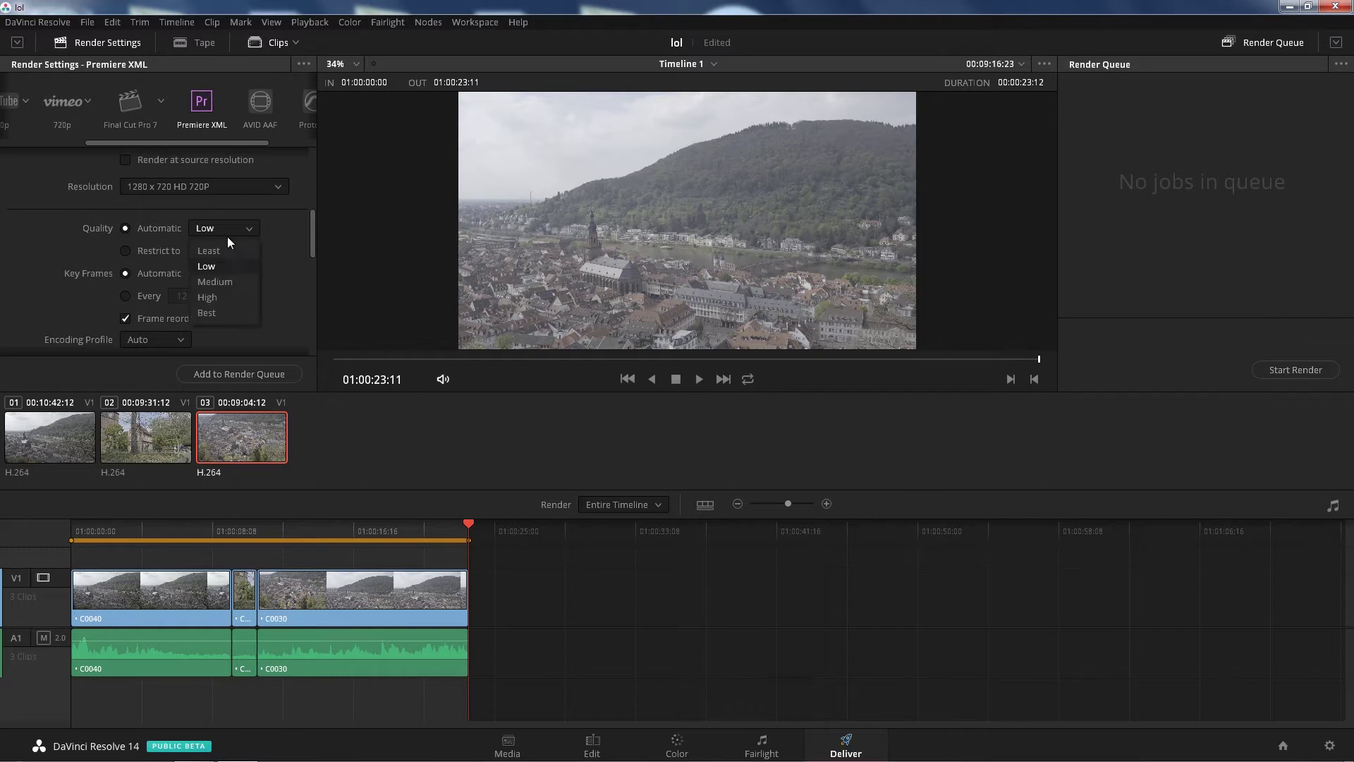
click(230, 282)
drag(314, 238, 316, 193)
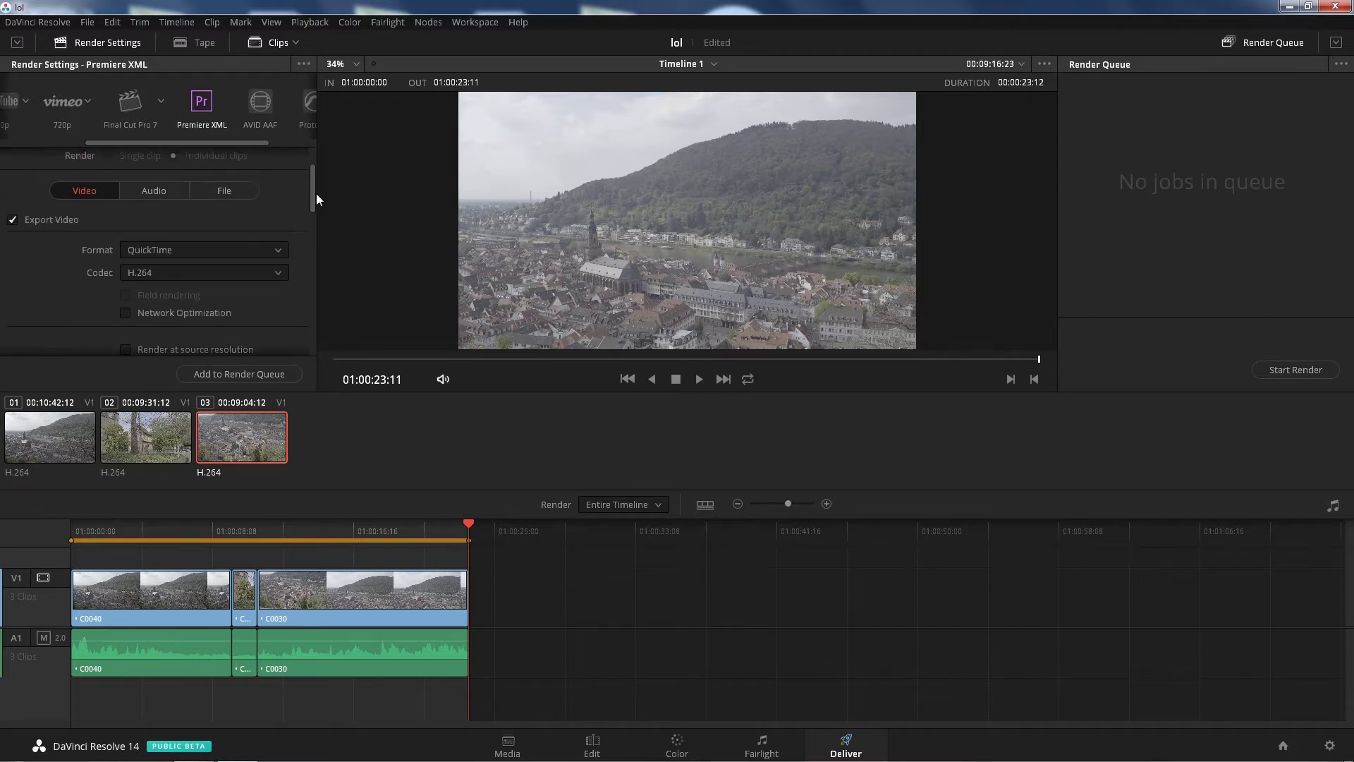
Step: Set prxy as the render destination, queue Timeline 1 as a job and start rendering
click(147, 195)
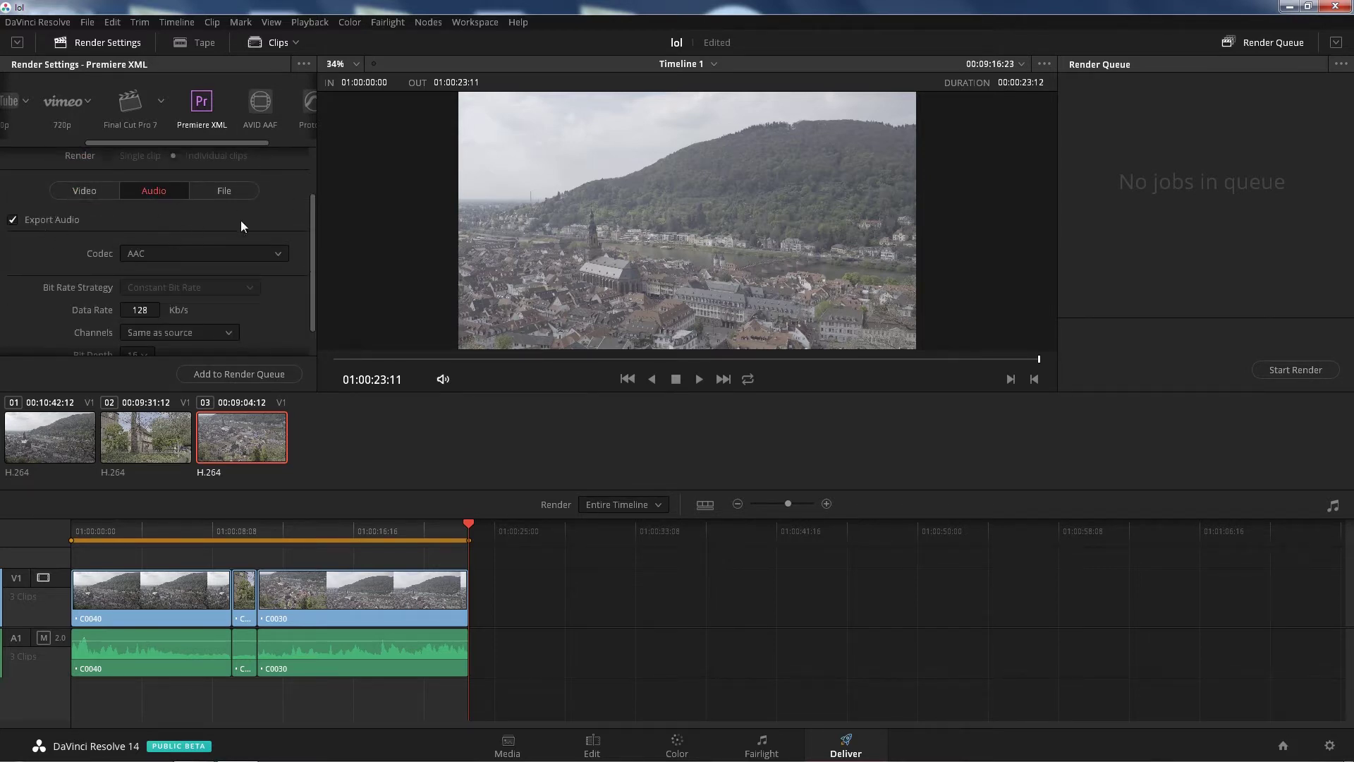
click(230, 191)
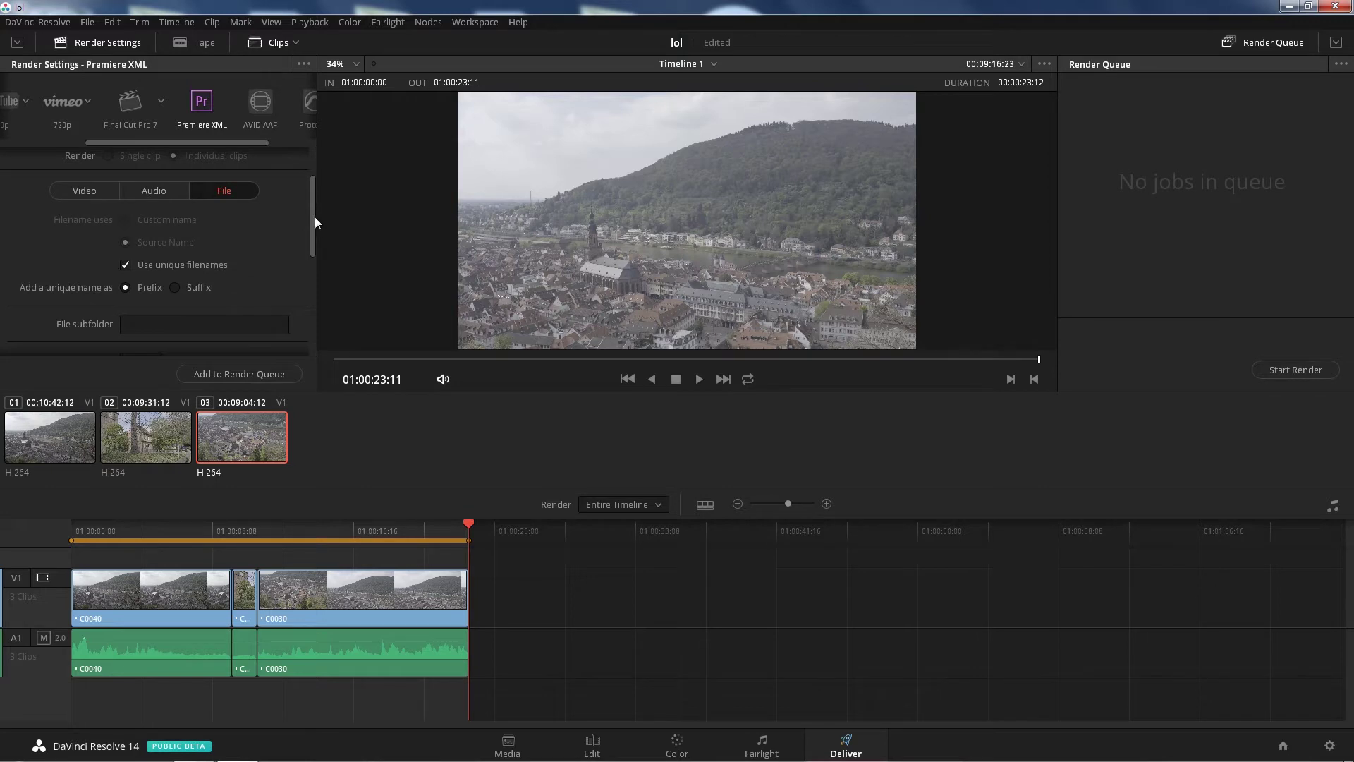
drag(315, 218, 302, 188)
click(273, 187)
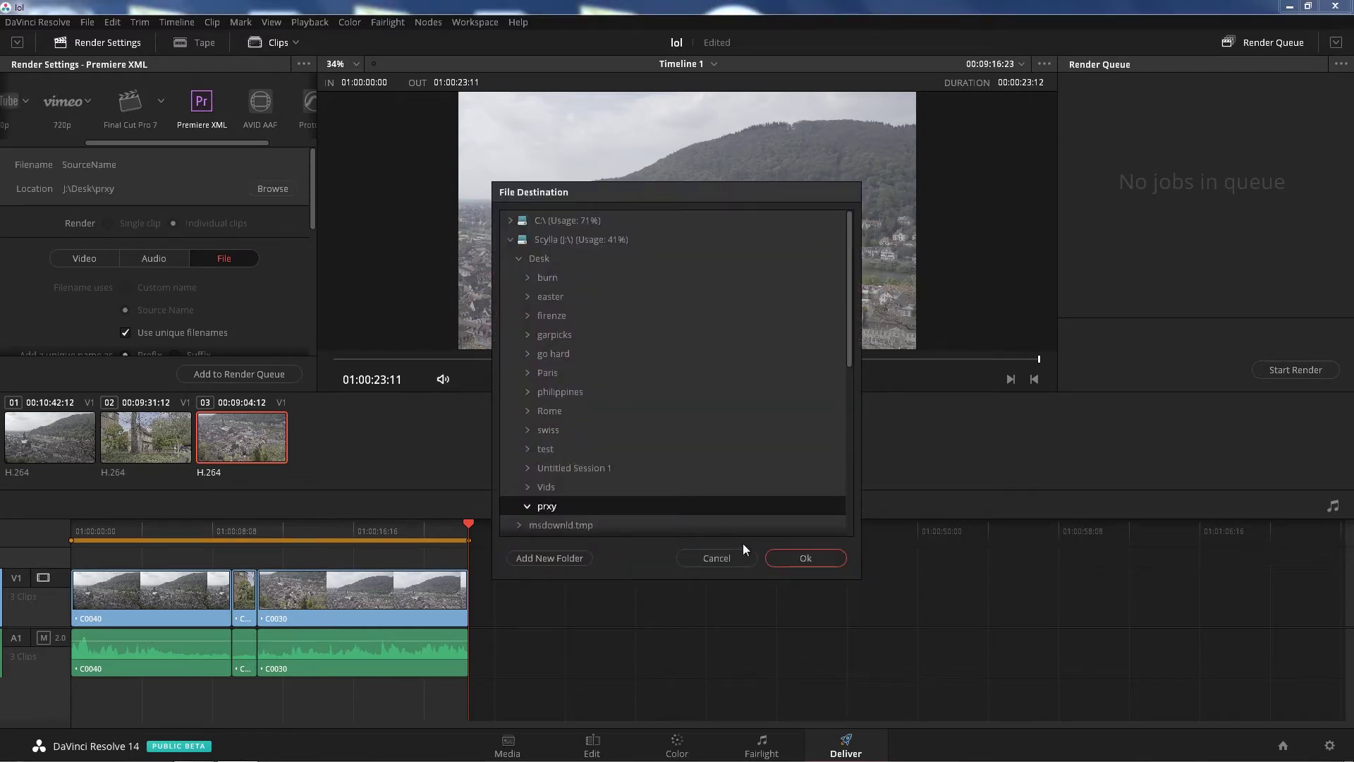
click(798, 556)
click(237, 374)
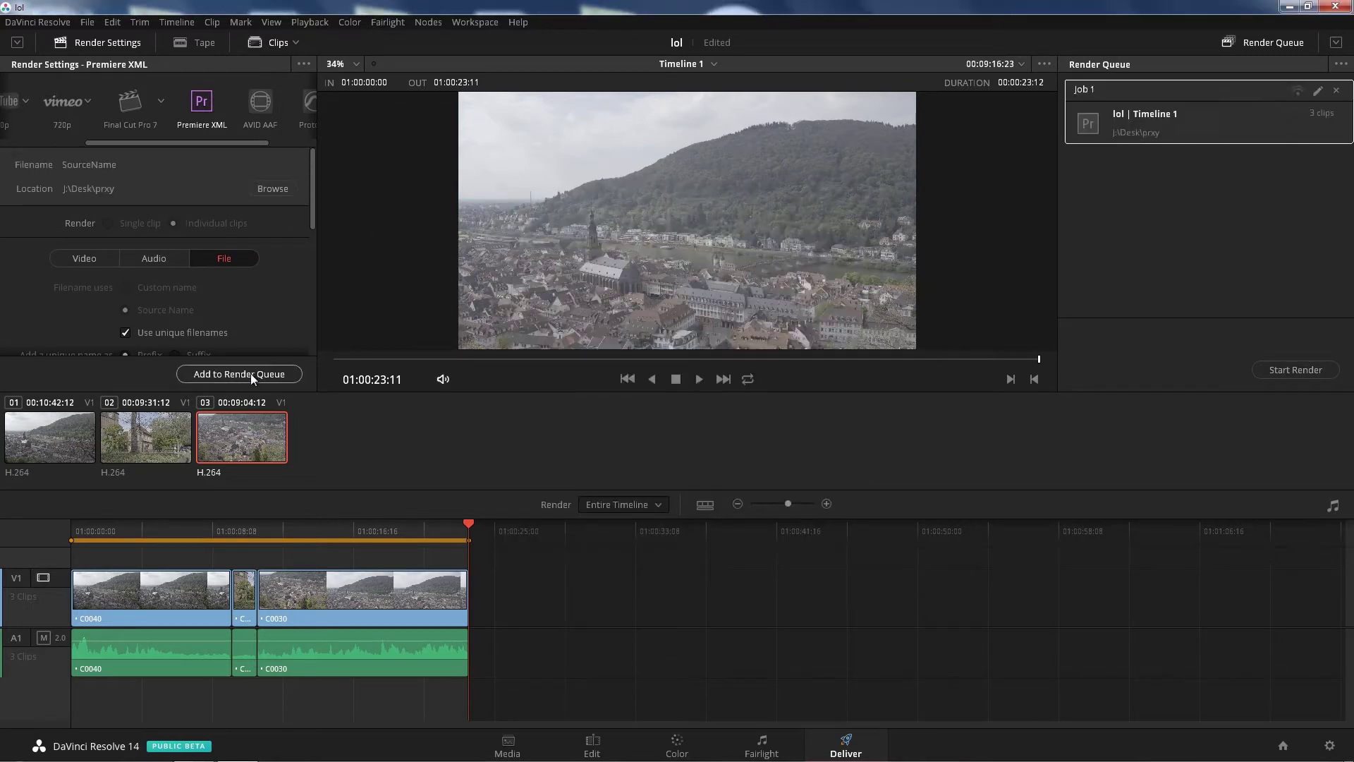
click(1297, 369)
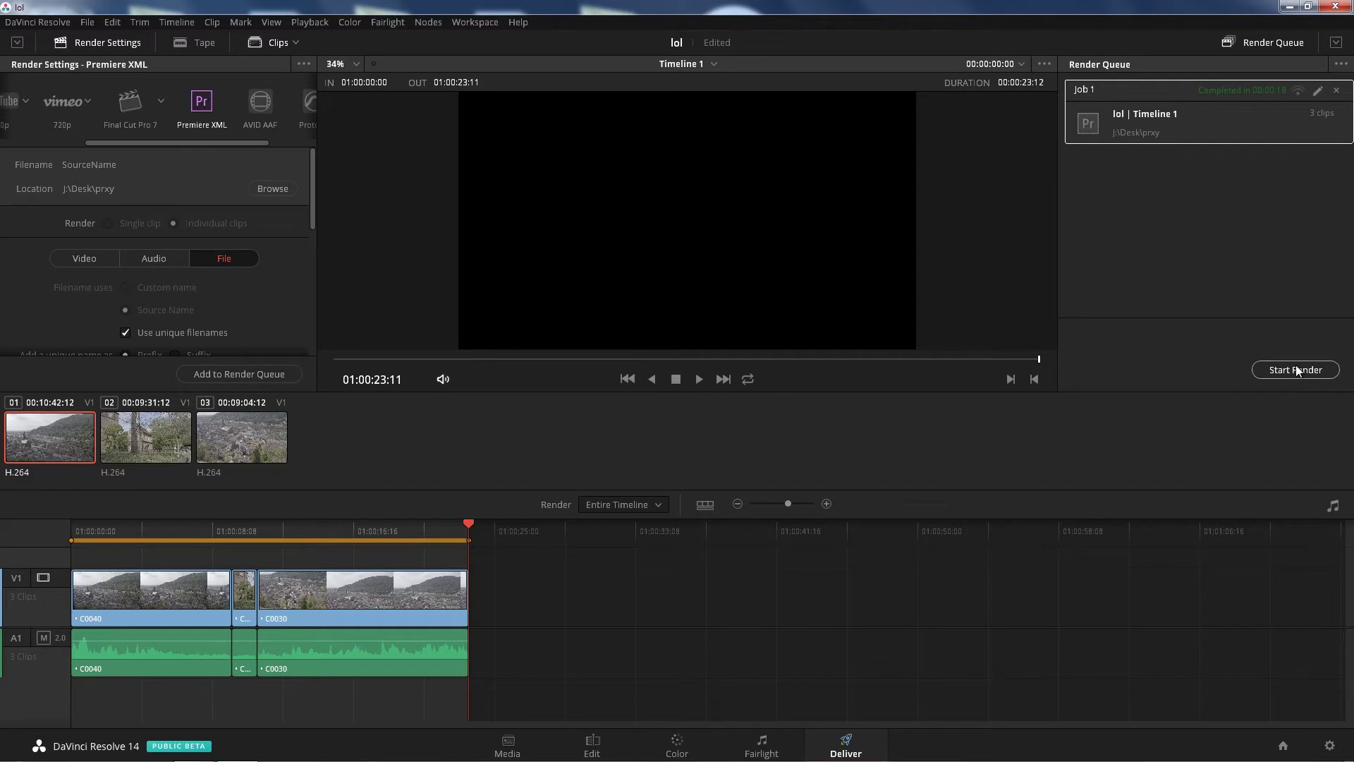
Step: Export Timeline 1 as FCPXML 1.5 file 'fromresolve' into the proxy folder on Dash (F:)
click(611, 746)
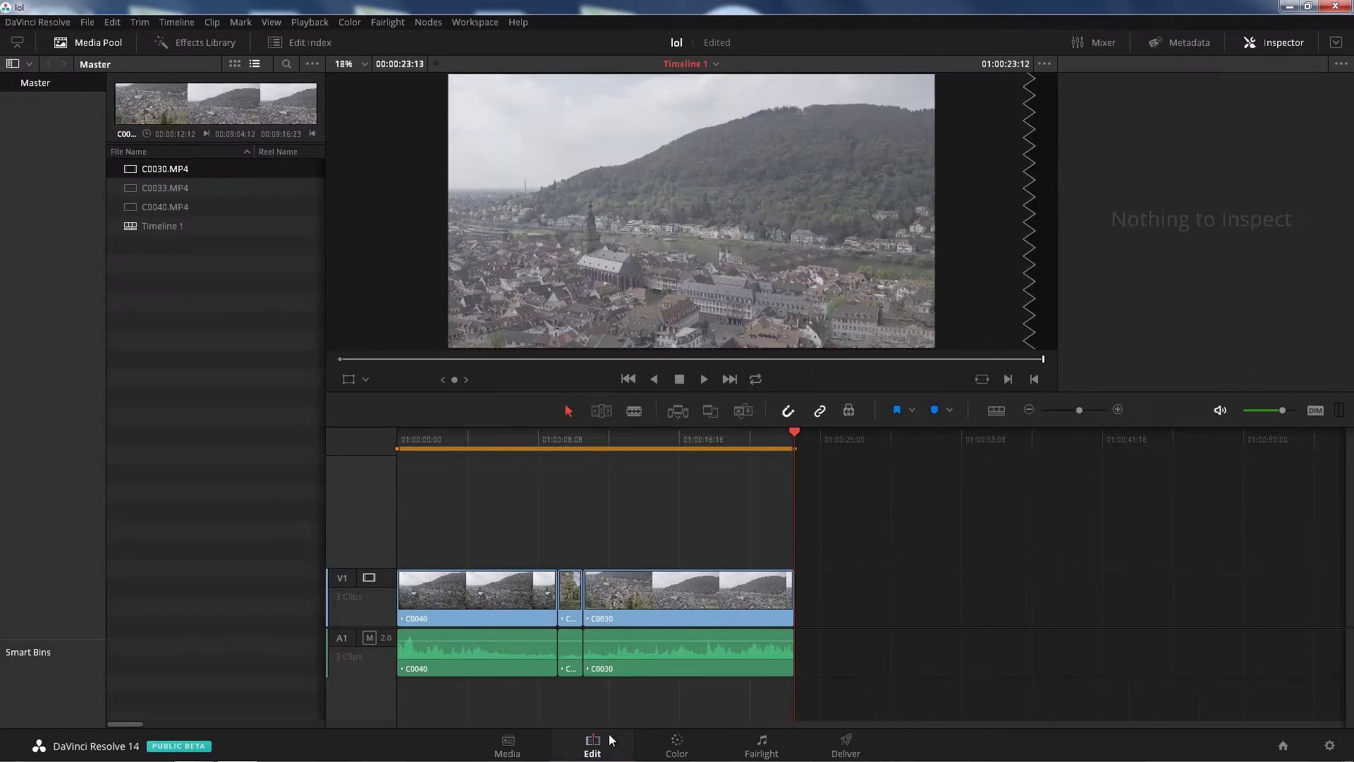
drag(455, 434, 400, 430)
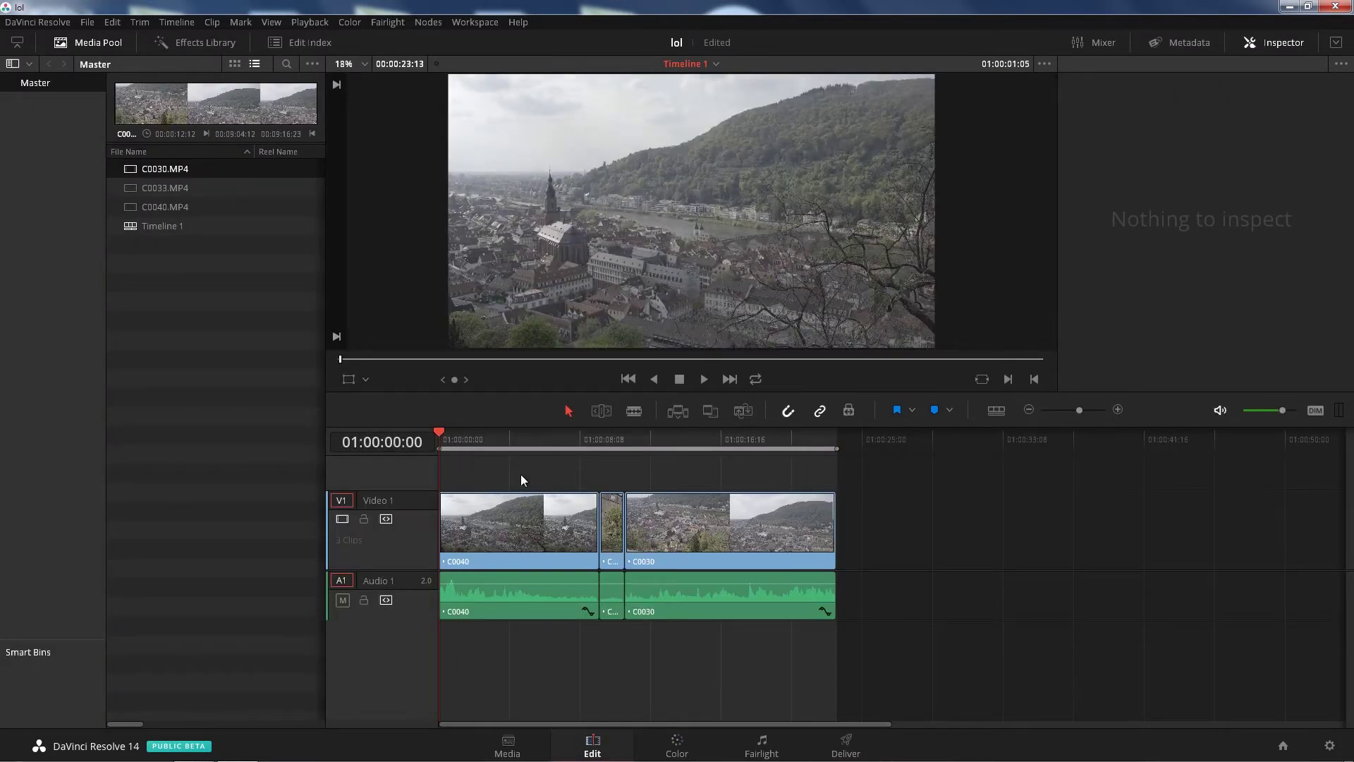
click(91, 24)
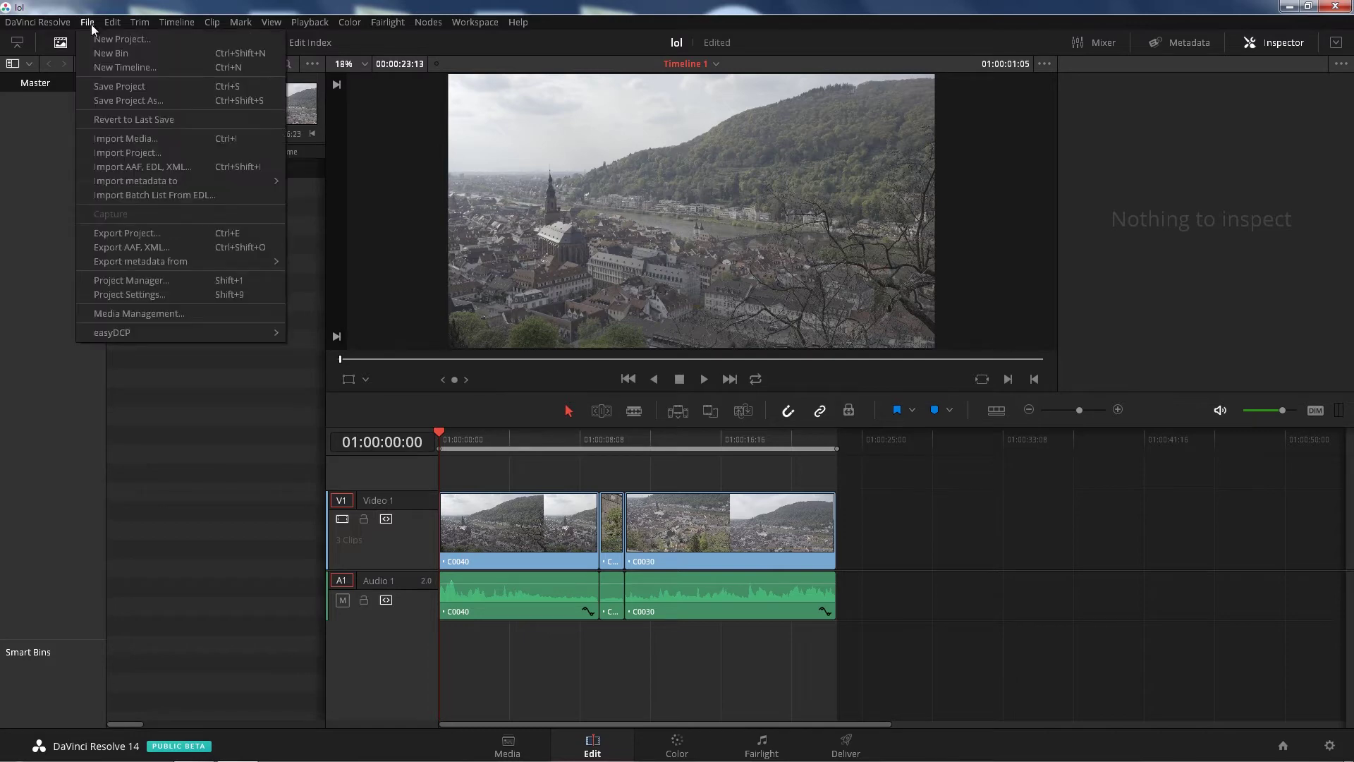
click(156, 251)
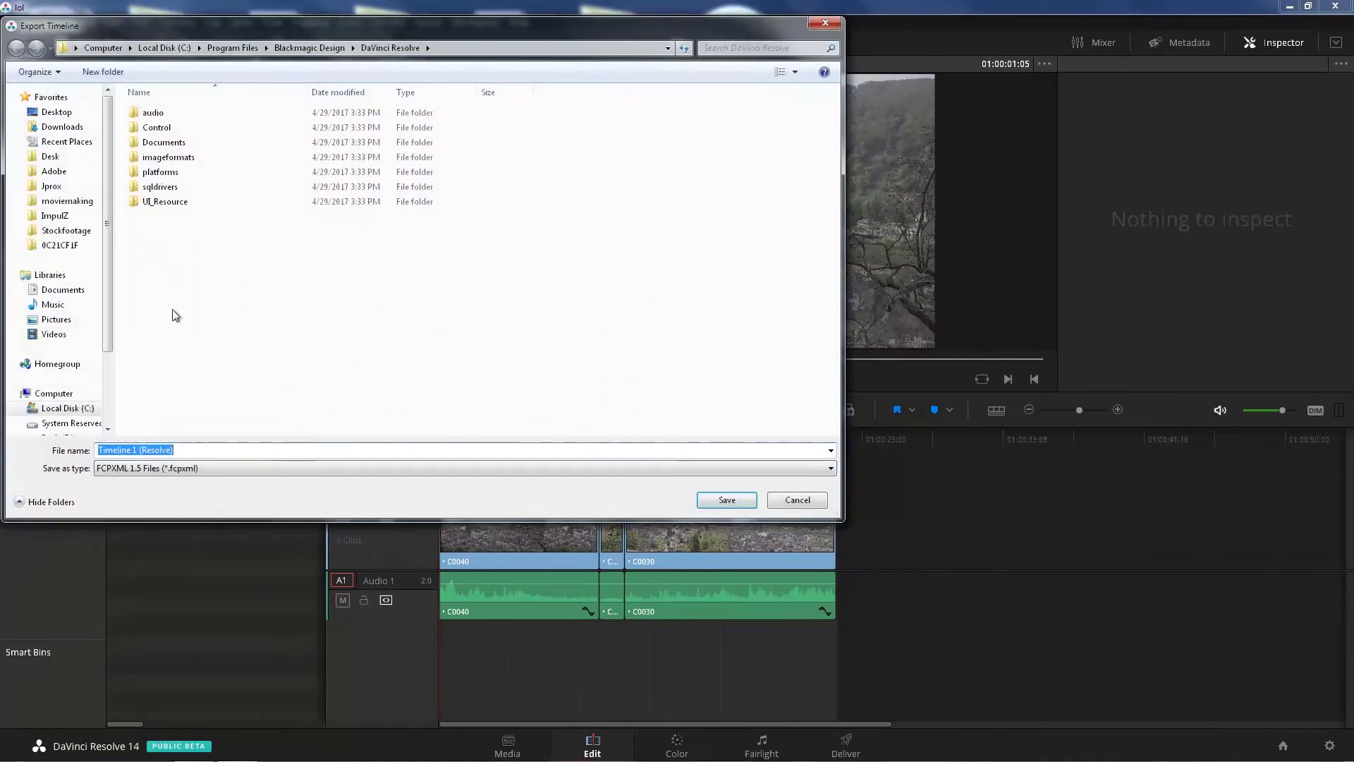
scroll(87, 387, down, 2)
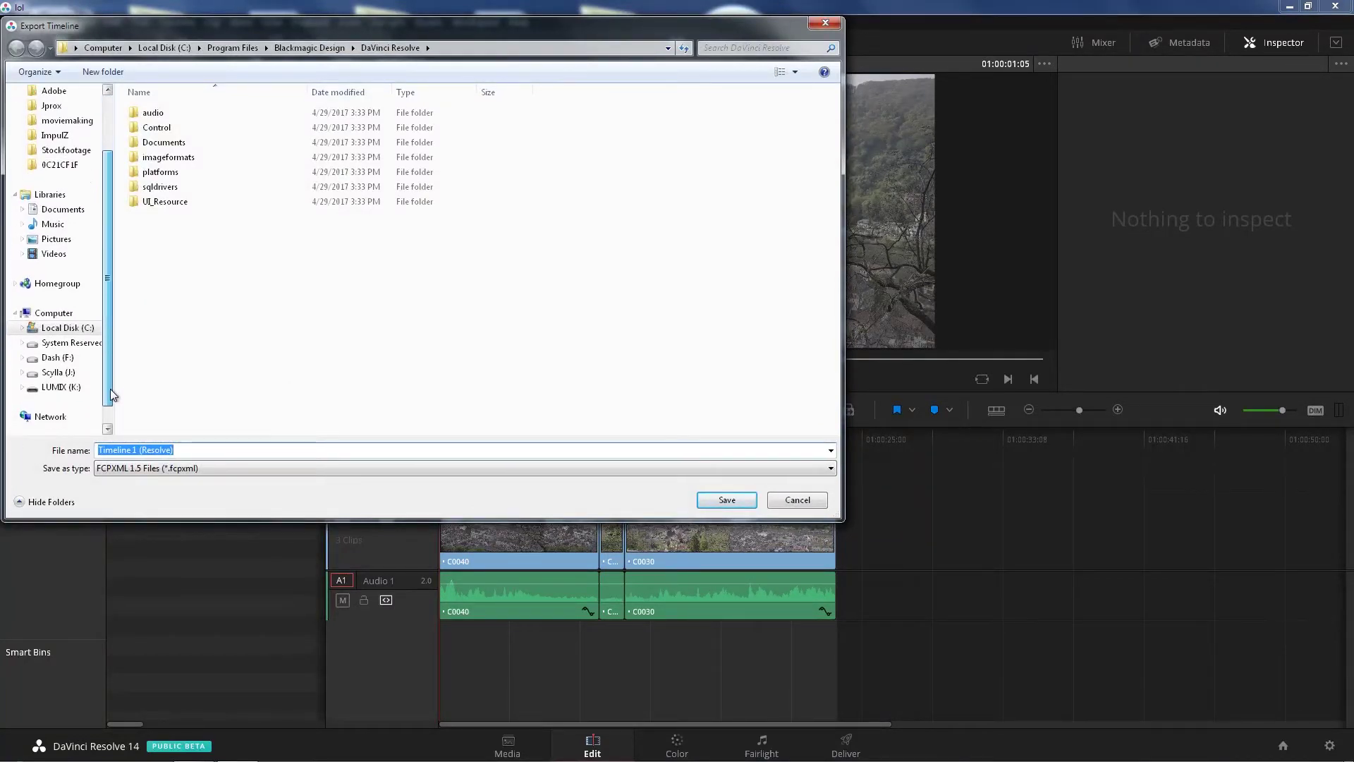
click(65, 358)
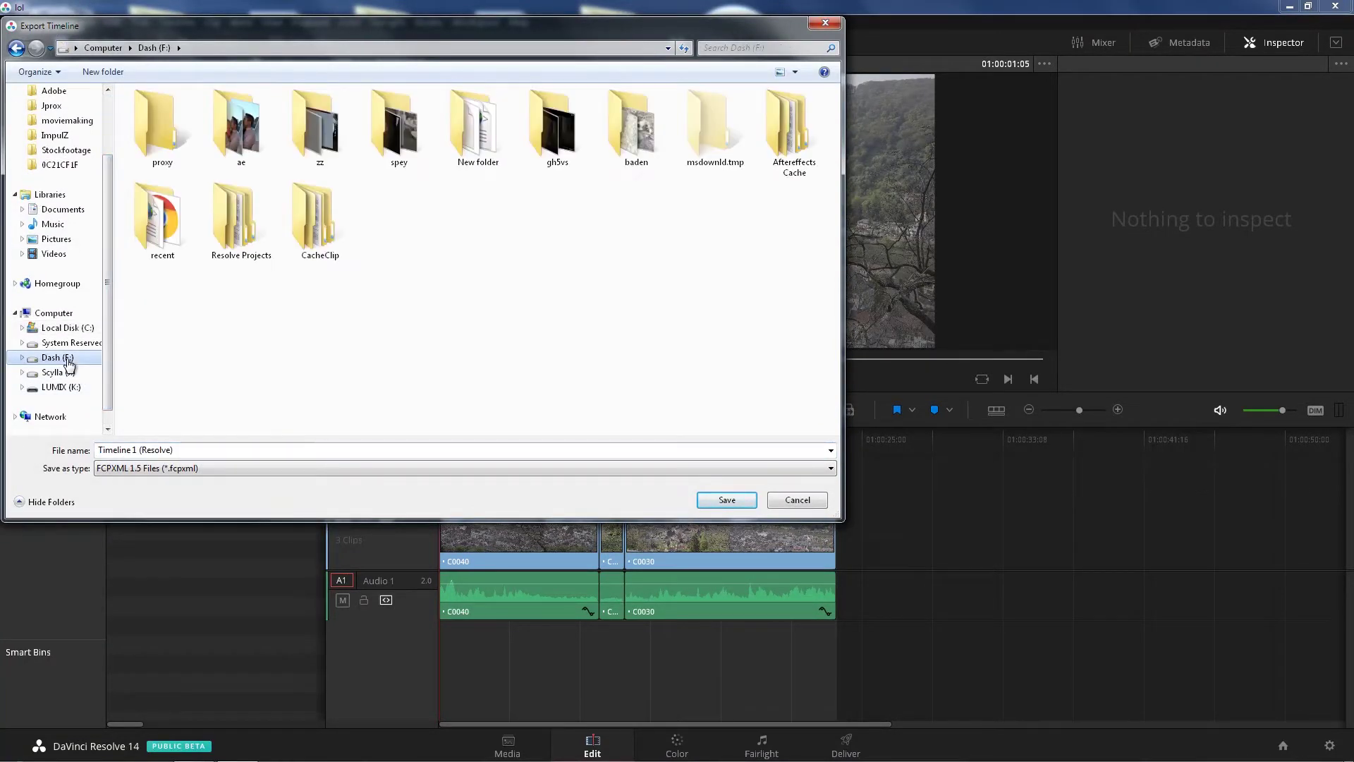
double_click(169, 123)
click(173, 467)
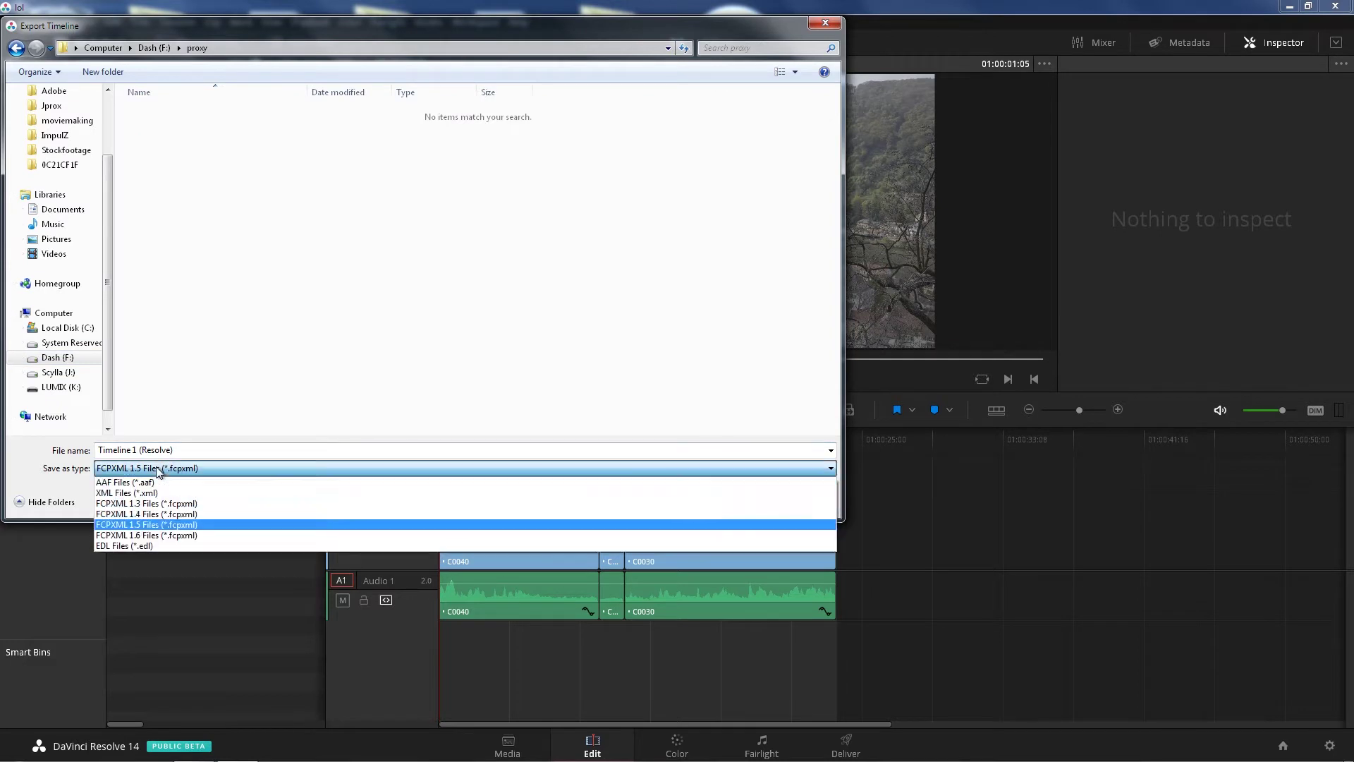
click(177, 525)
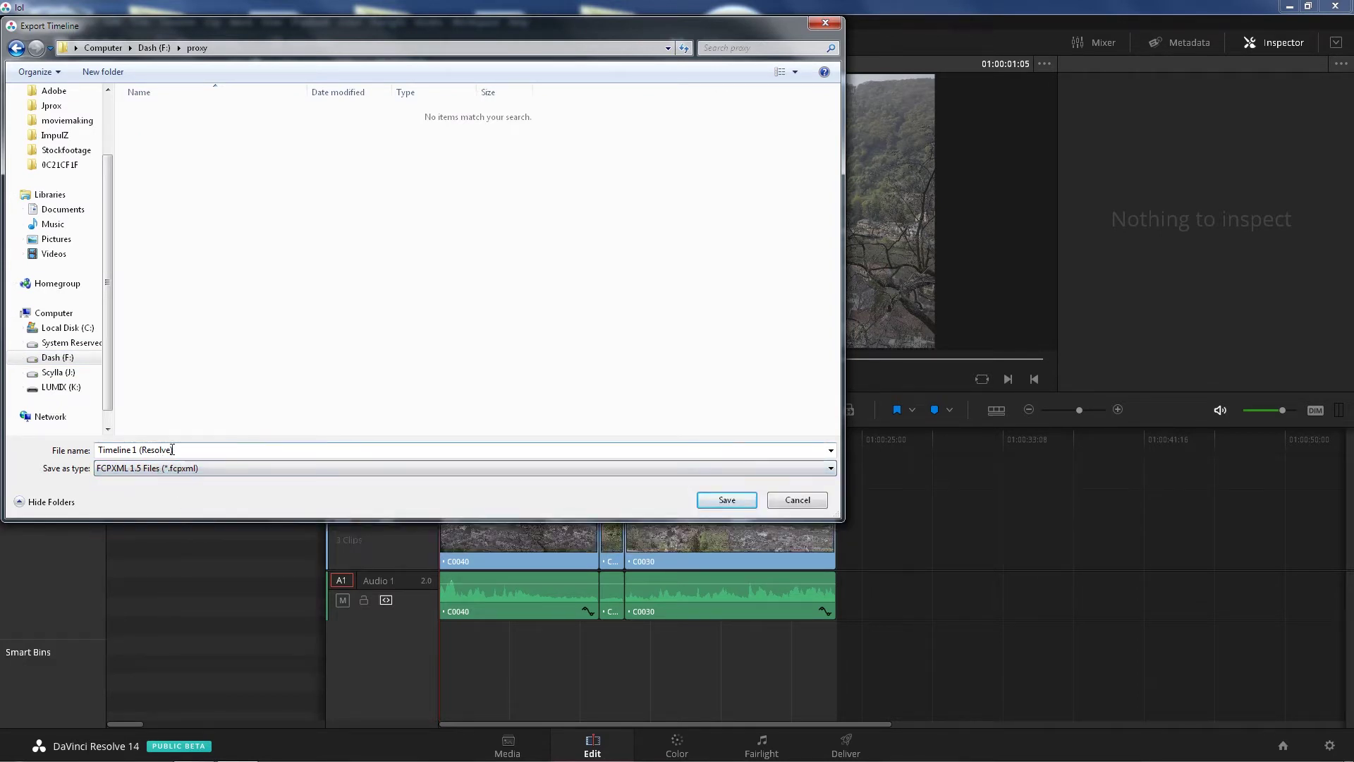
drag(99, 450, 183, 450)
text(fromresolve)
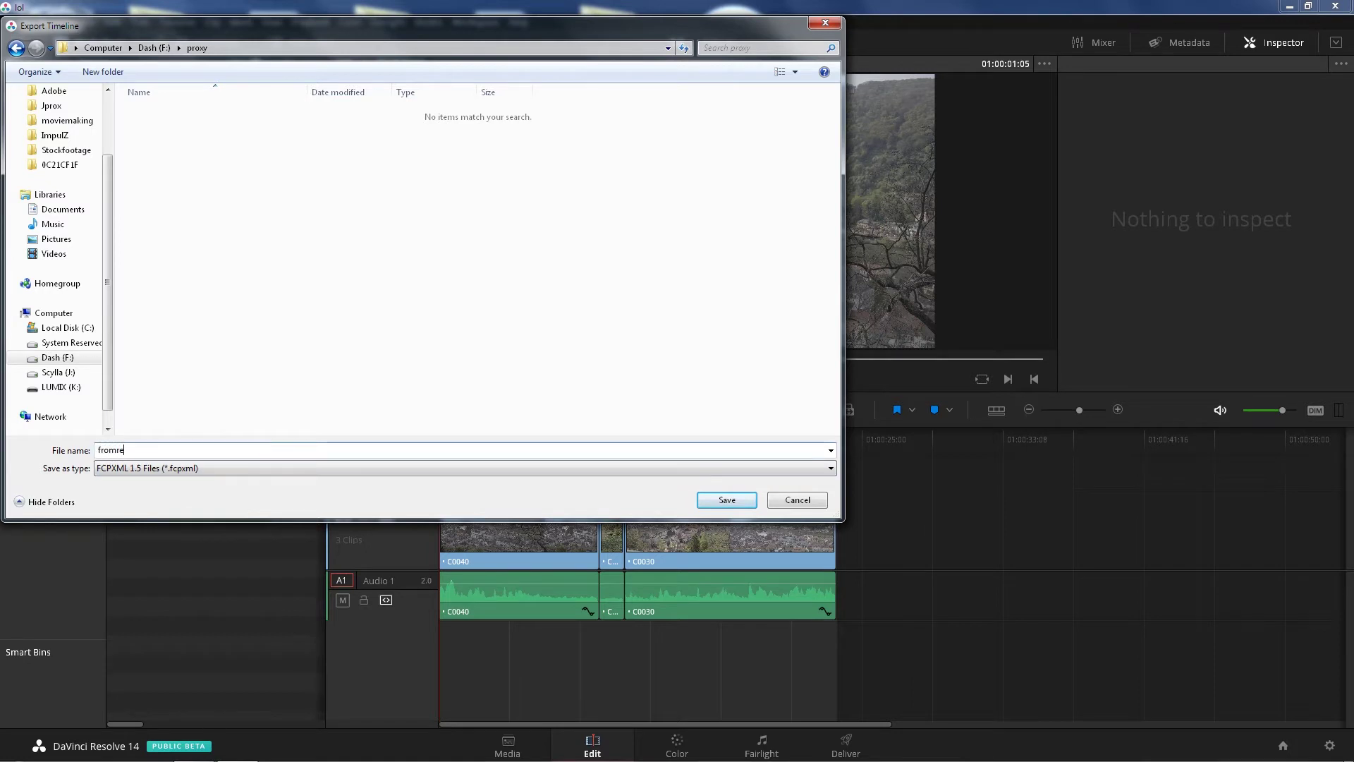
click(719, 500)
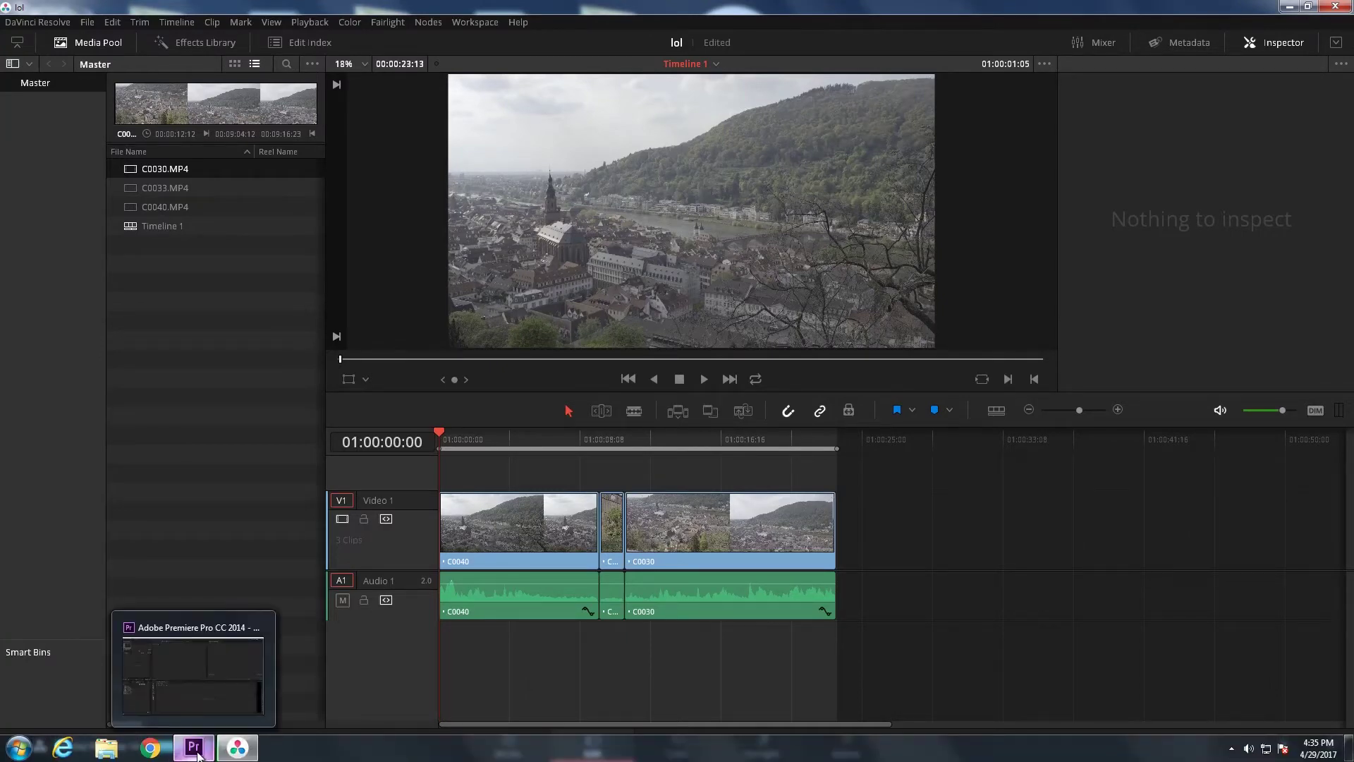
Step: In Premiere, import the Timeline XML from Scylla (J:) > Desk > prxy
click(198, 749)
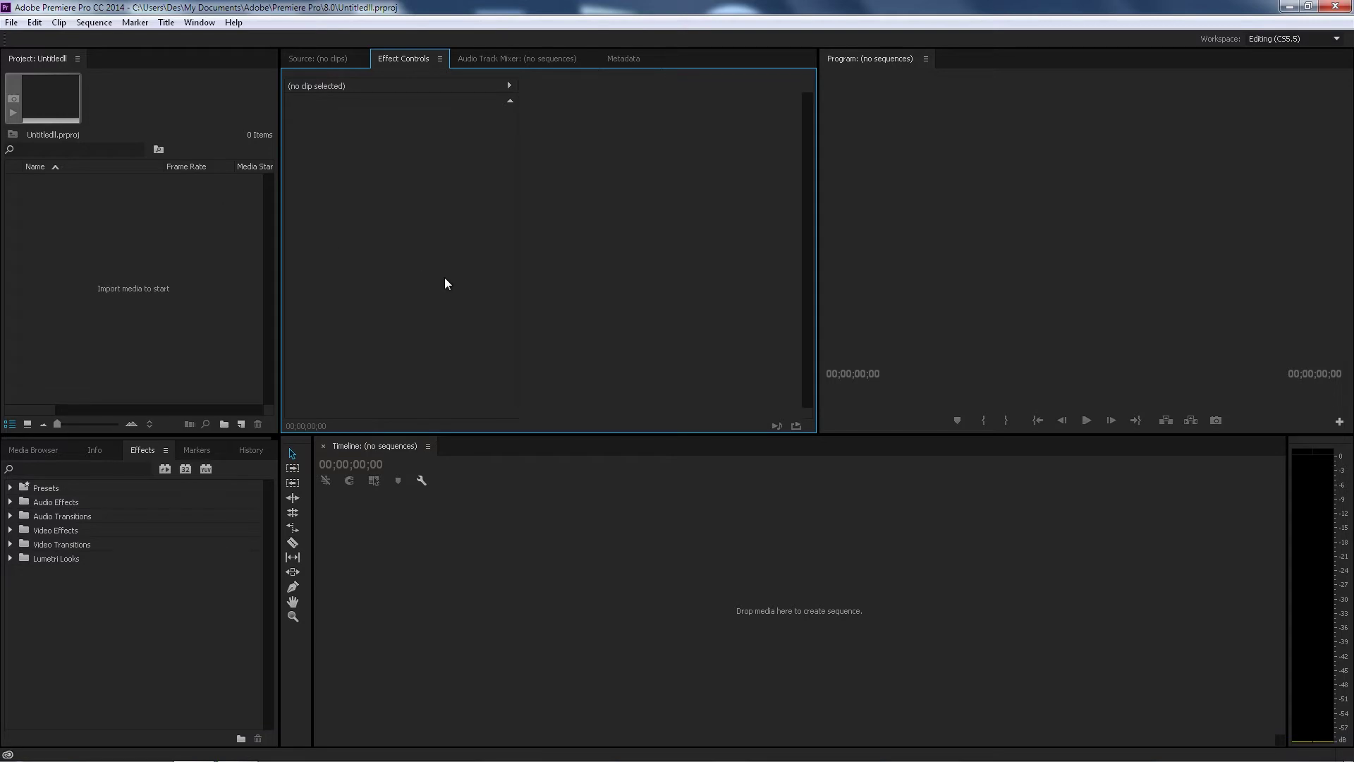
click(209, 292)
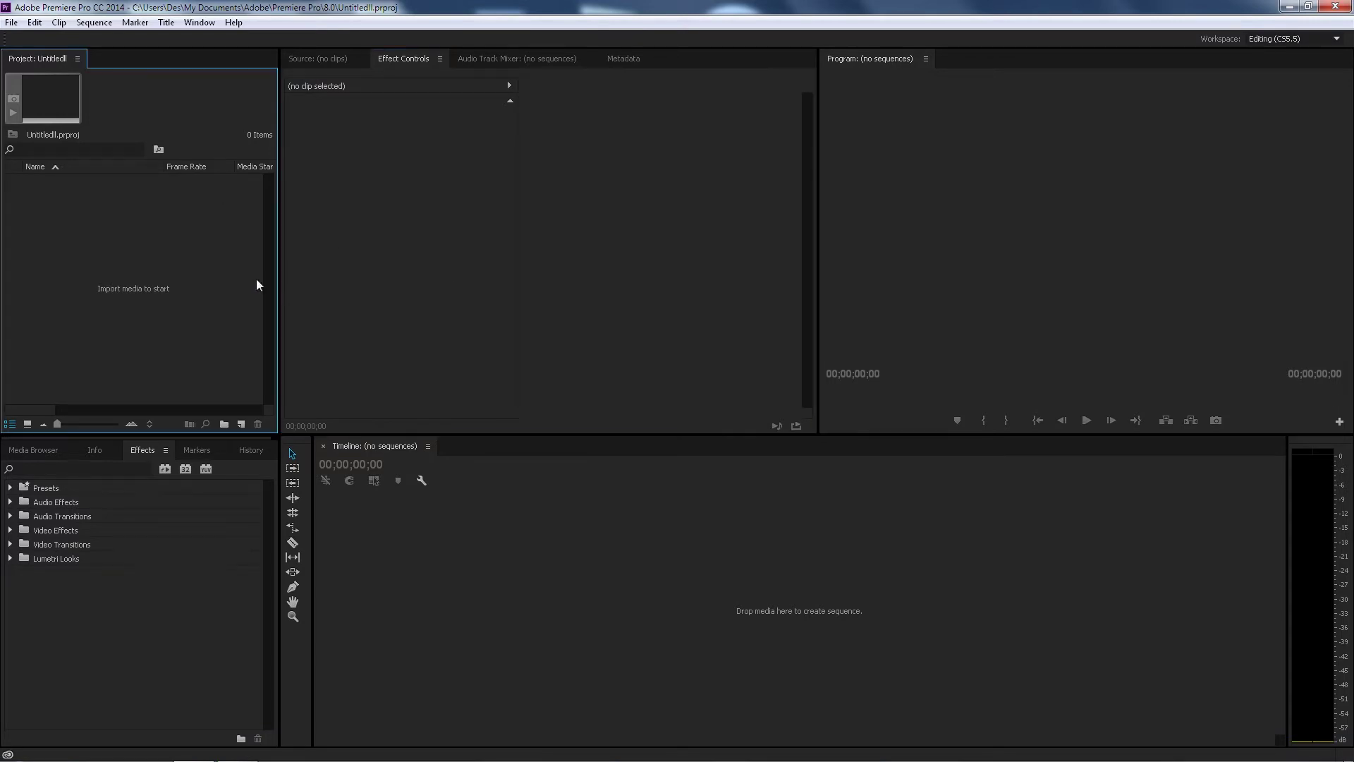
click(11, 22)
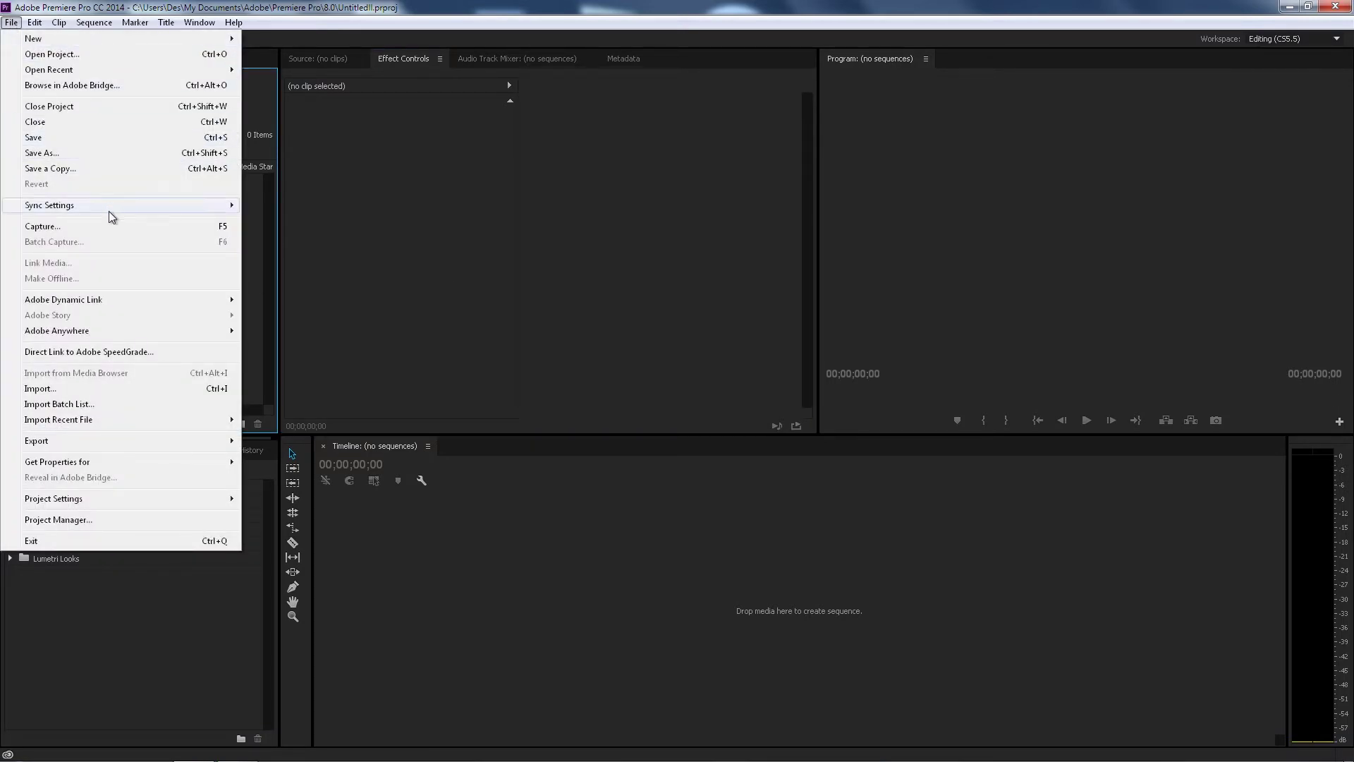
click(108, 385)
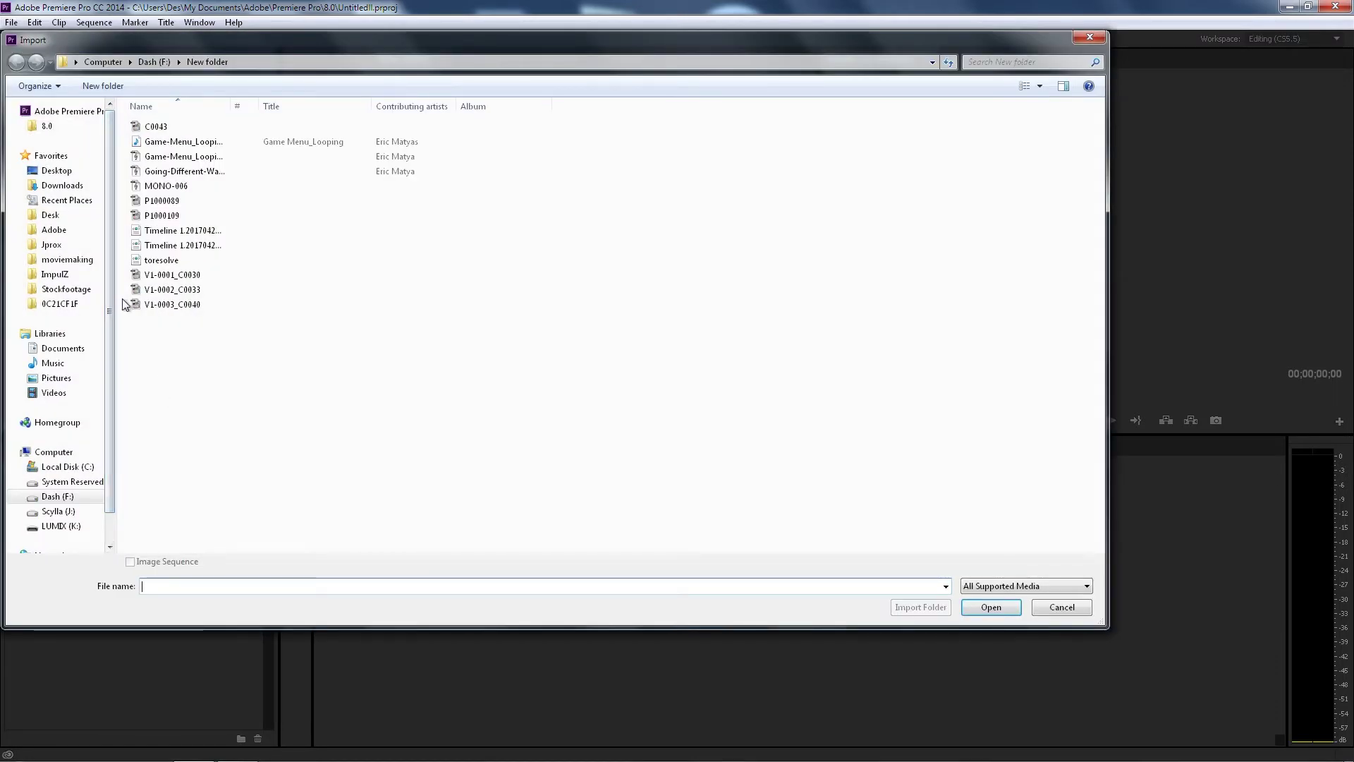
click(103, 62)
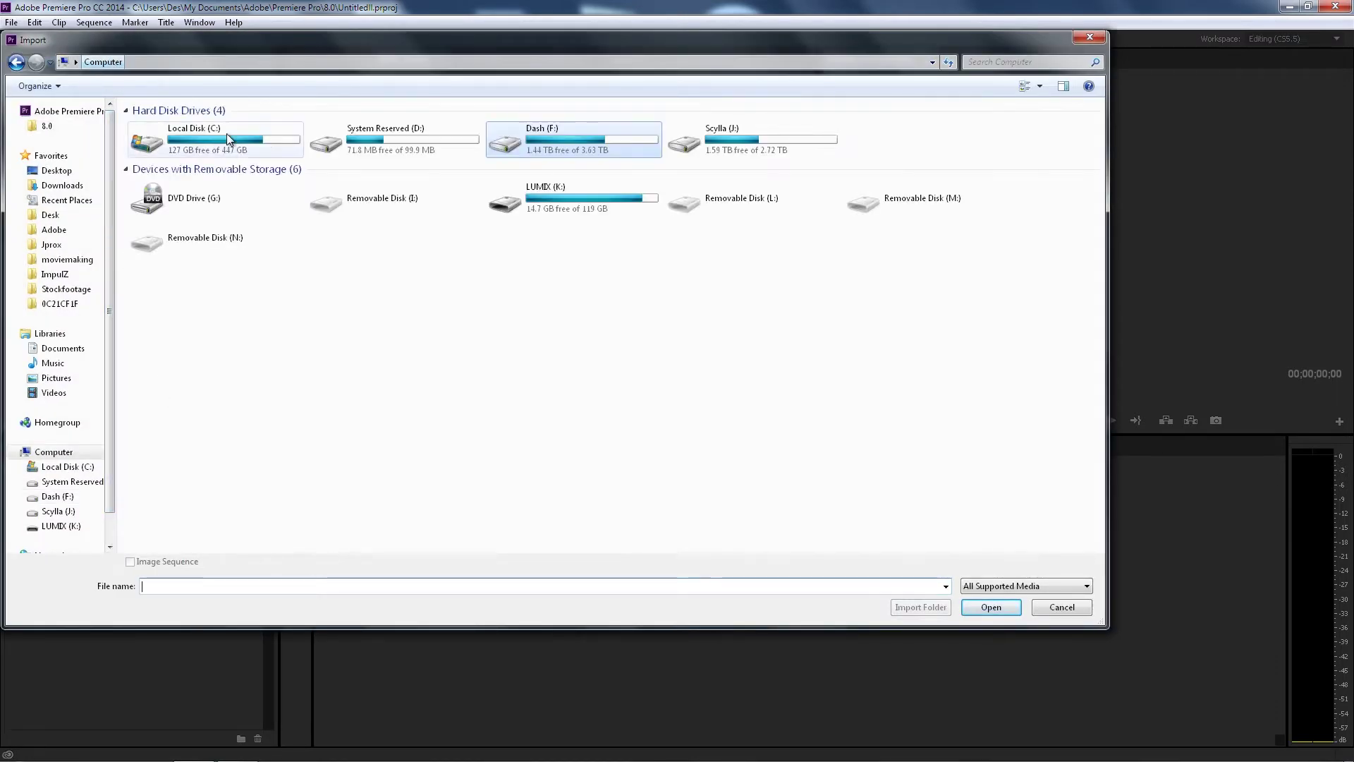
double_click(720, 138)
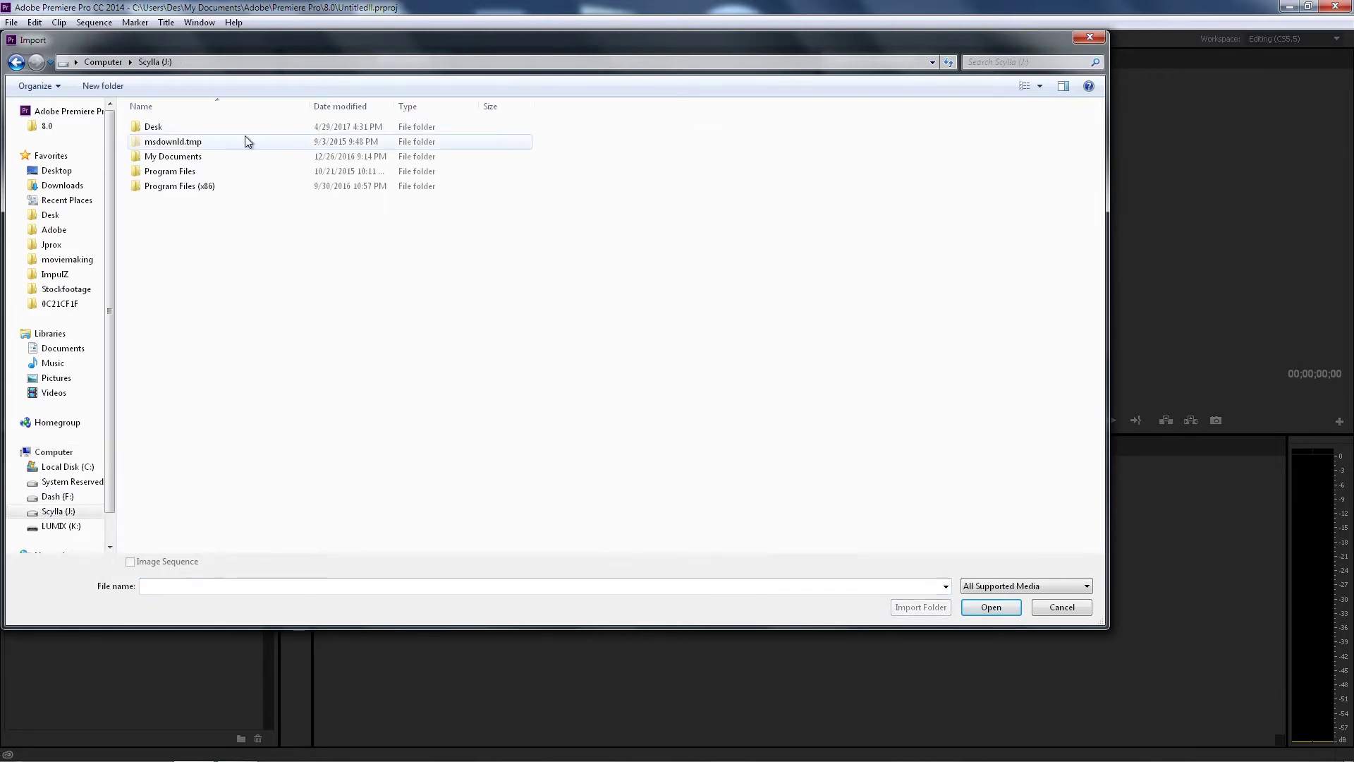
double_click(175, 131)
double_click(175, 134)
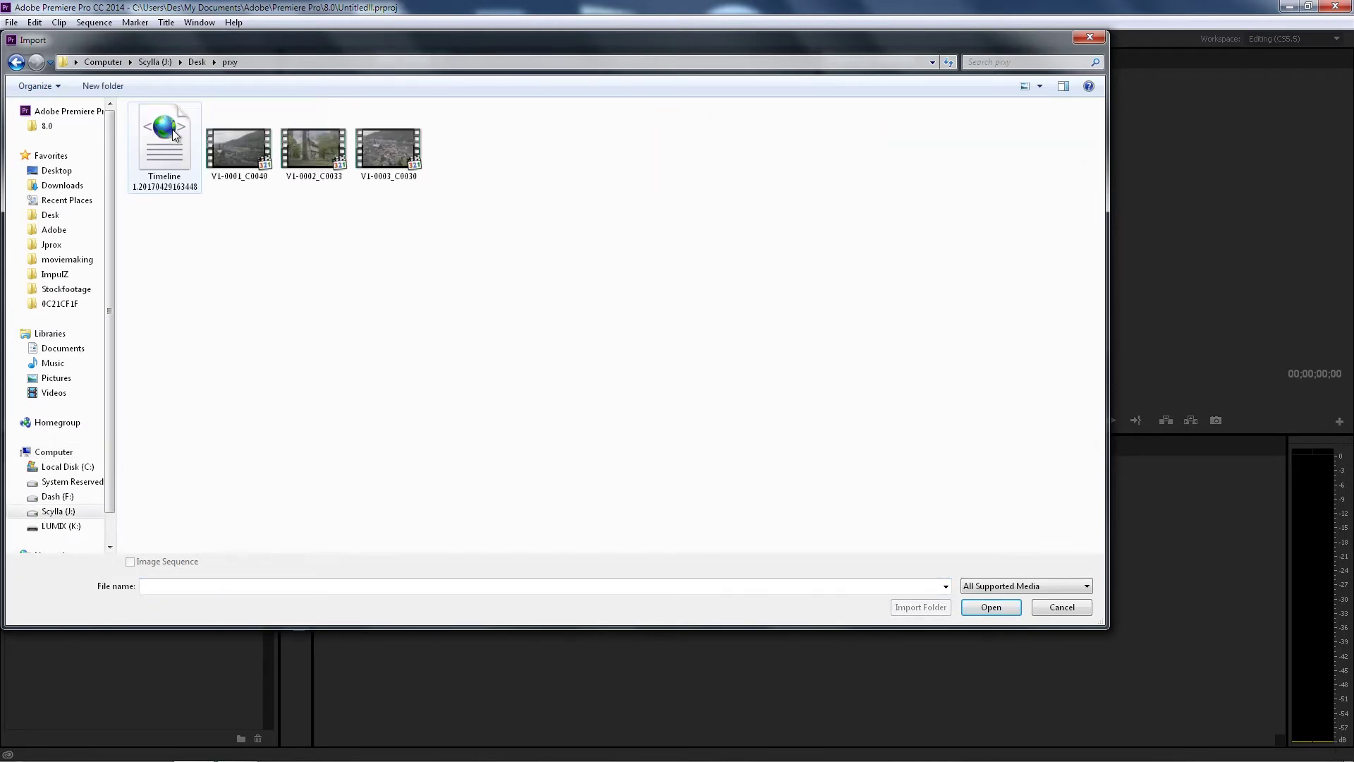
double_click(175, 134)
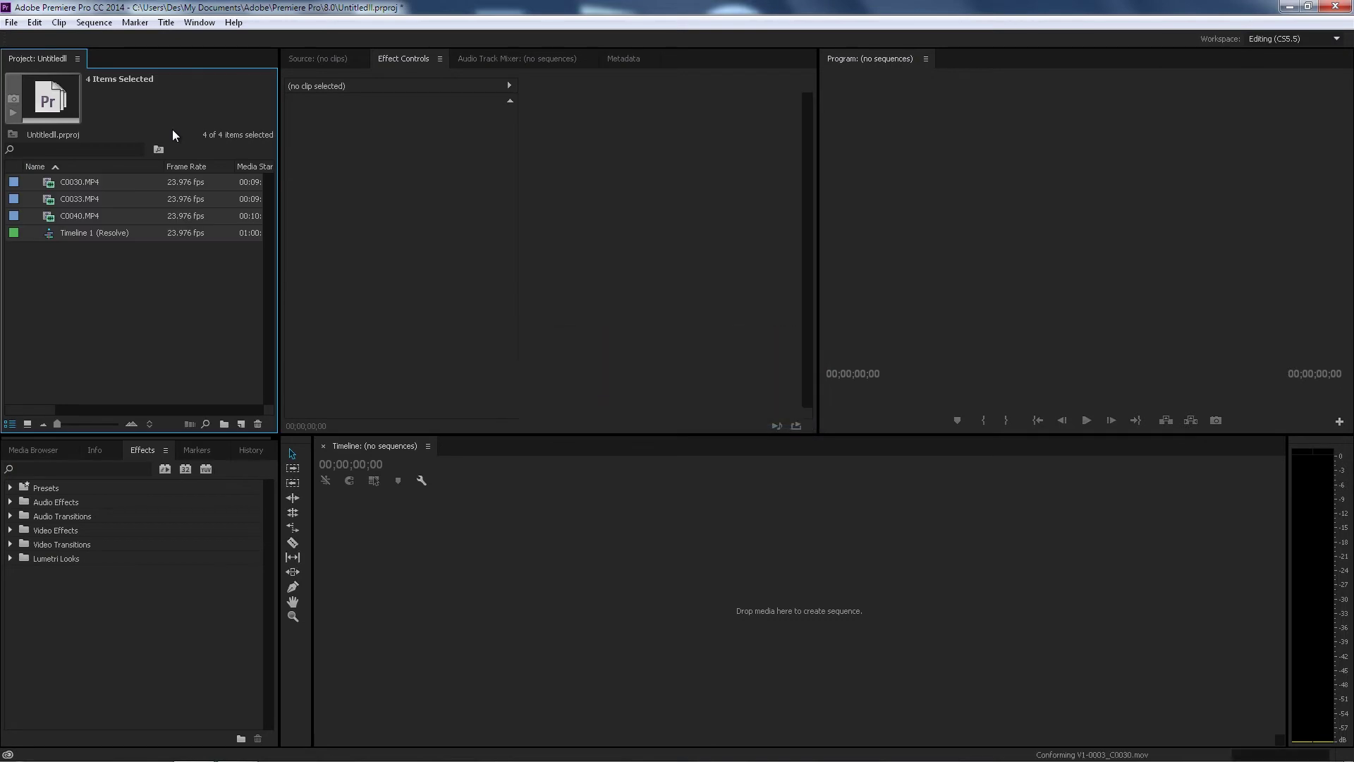
Step: Open Timeline 1 (Resolve) and set the program monitor zoom to 25%
click(102, 282)
double_click(53, 232)
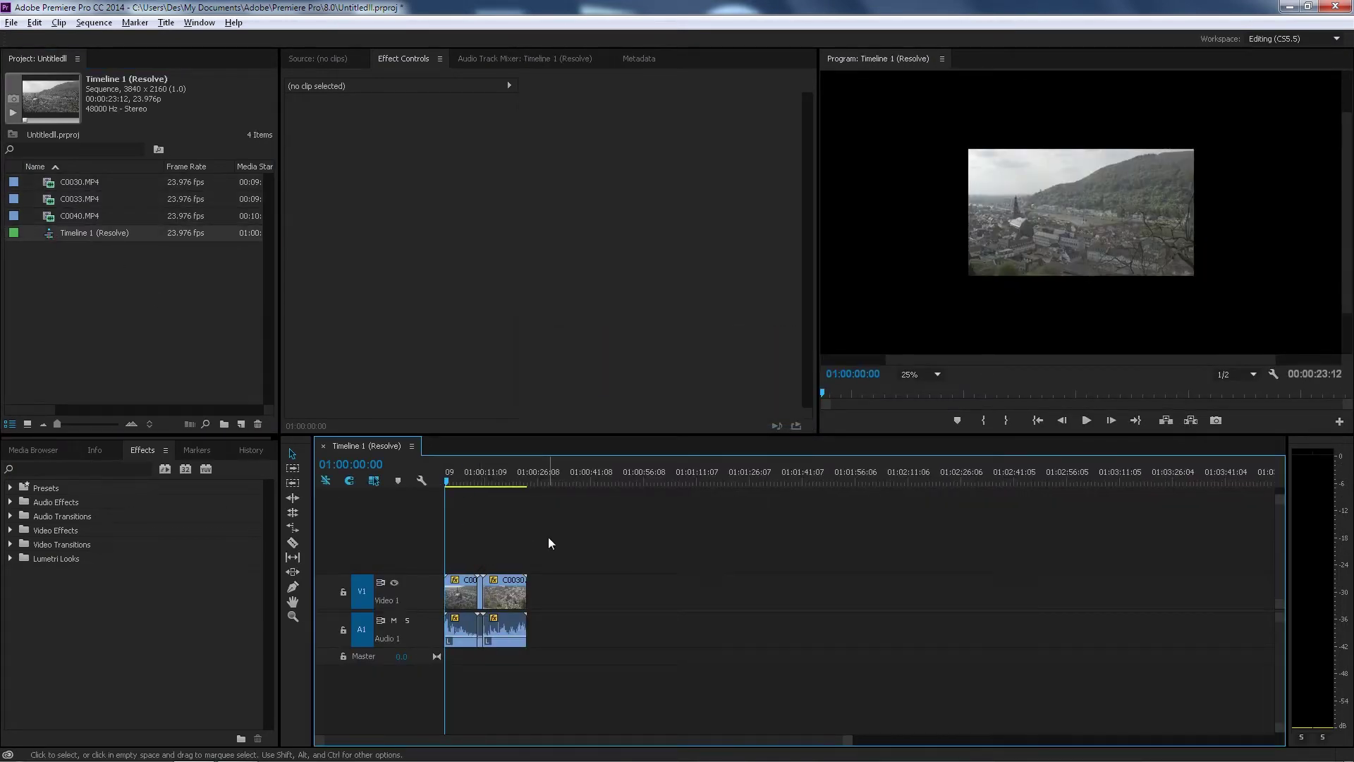
scroll(548, 536, up, 5)
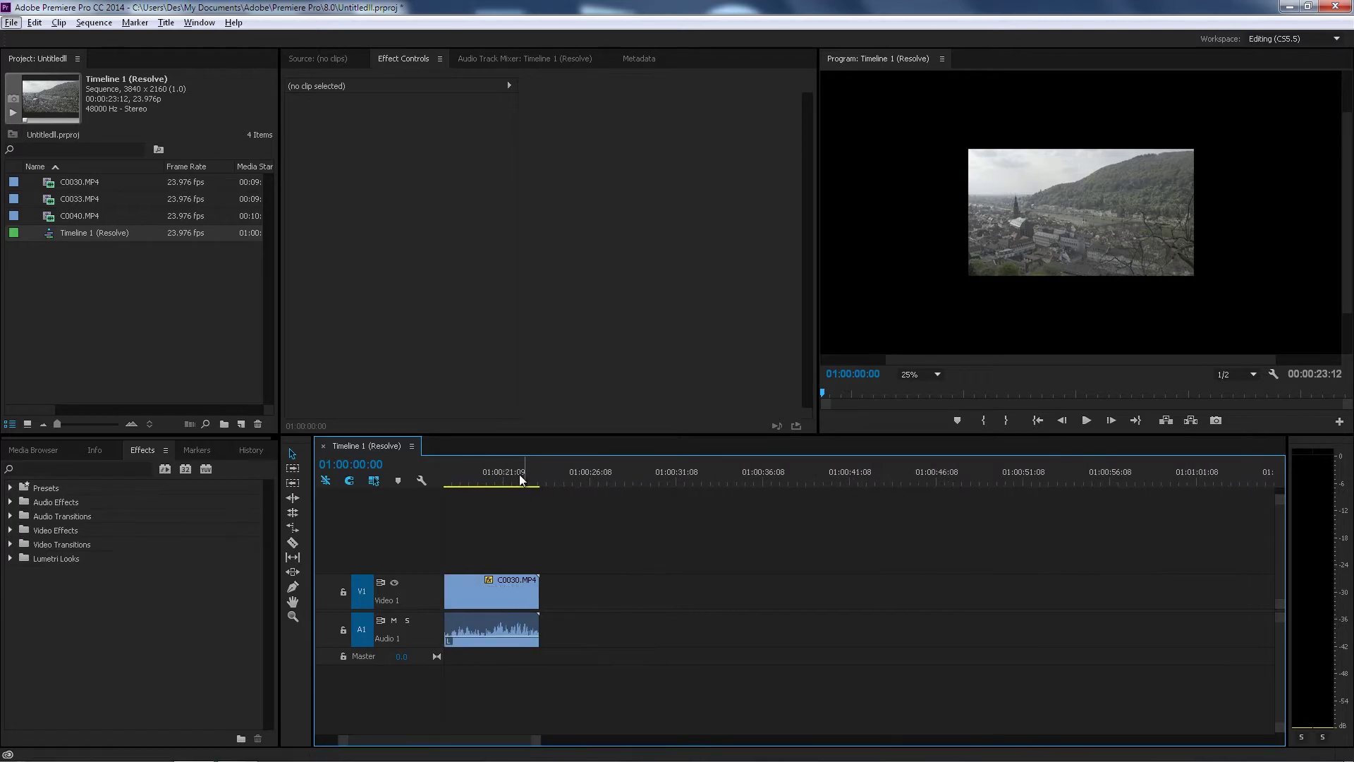
drag(519, 474, 478, 481)
click(1245, 375)
click(921, 364)
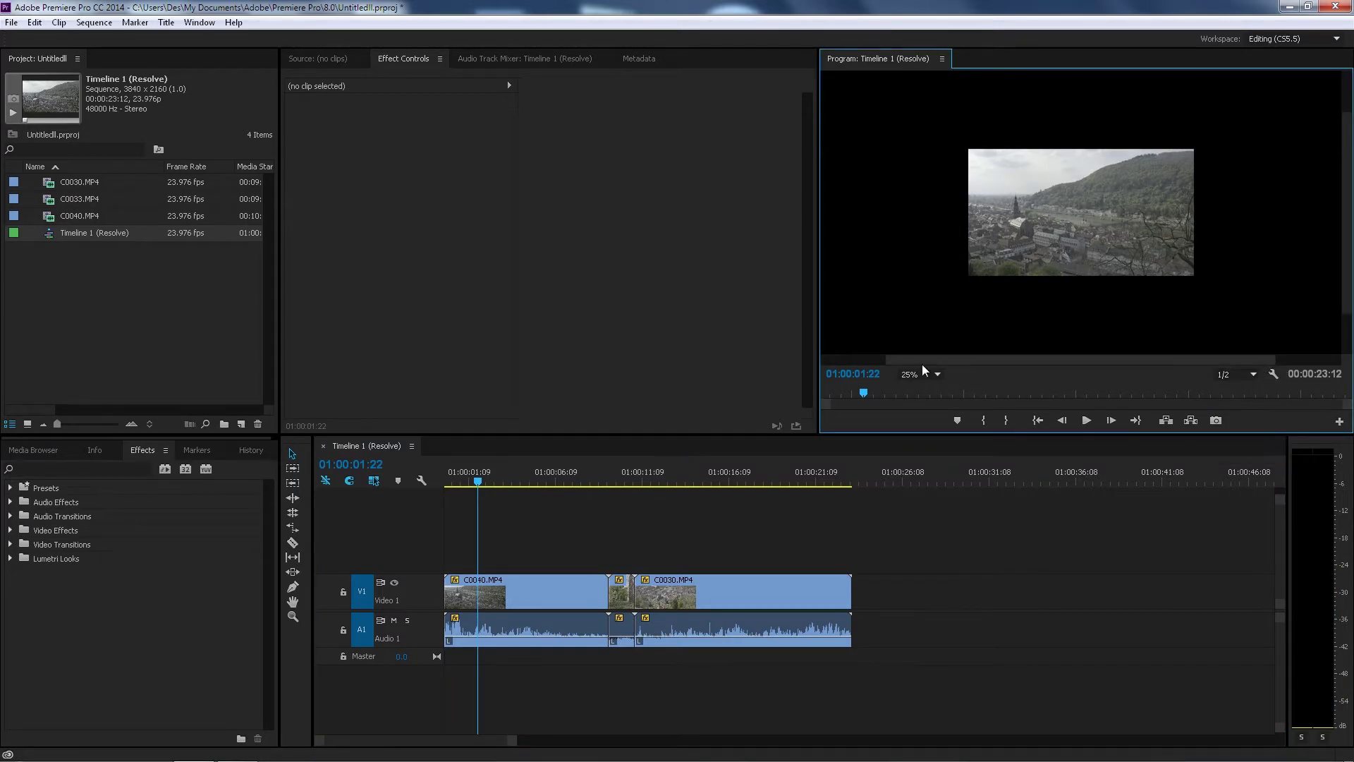
click(917, 374)
click(917, 406)
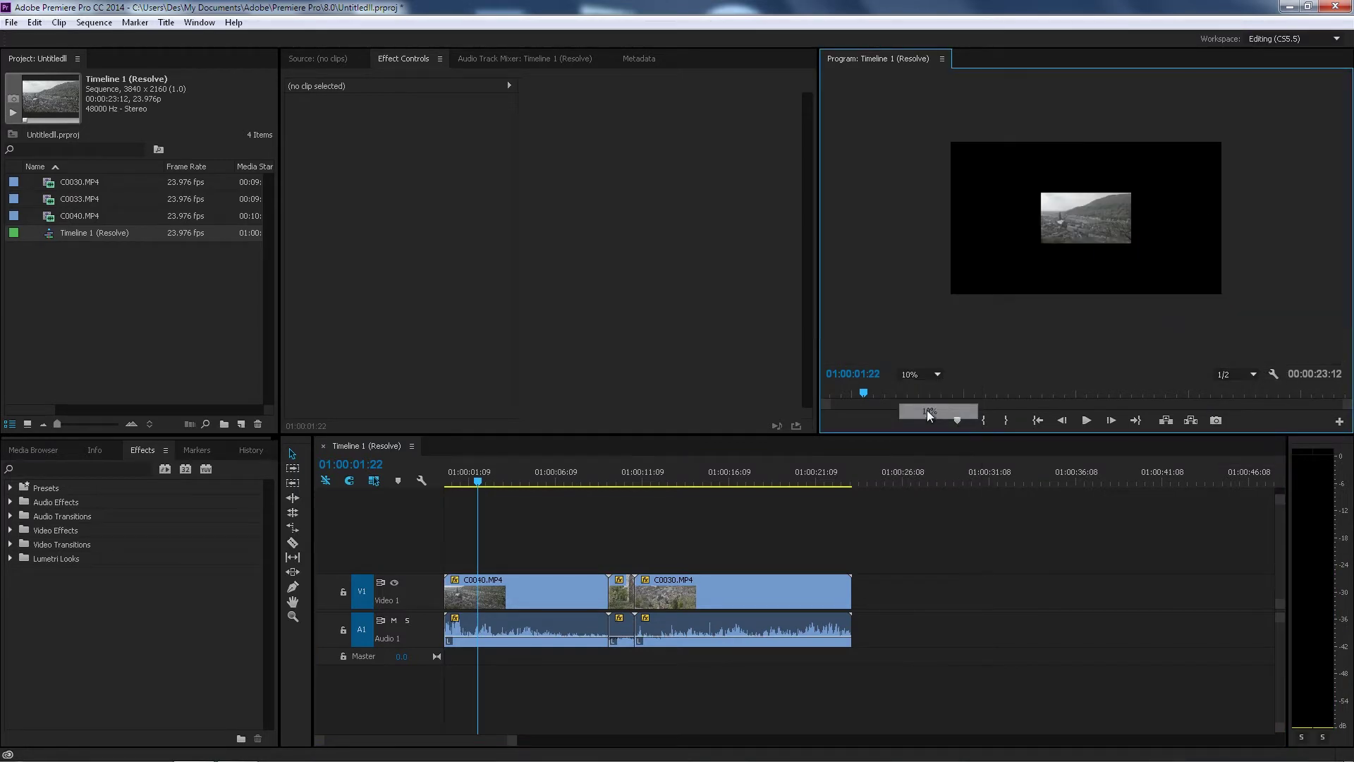
click(938, 375)
click(928, 442)
click(936, 378)
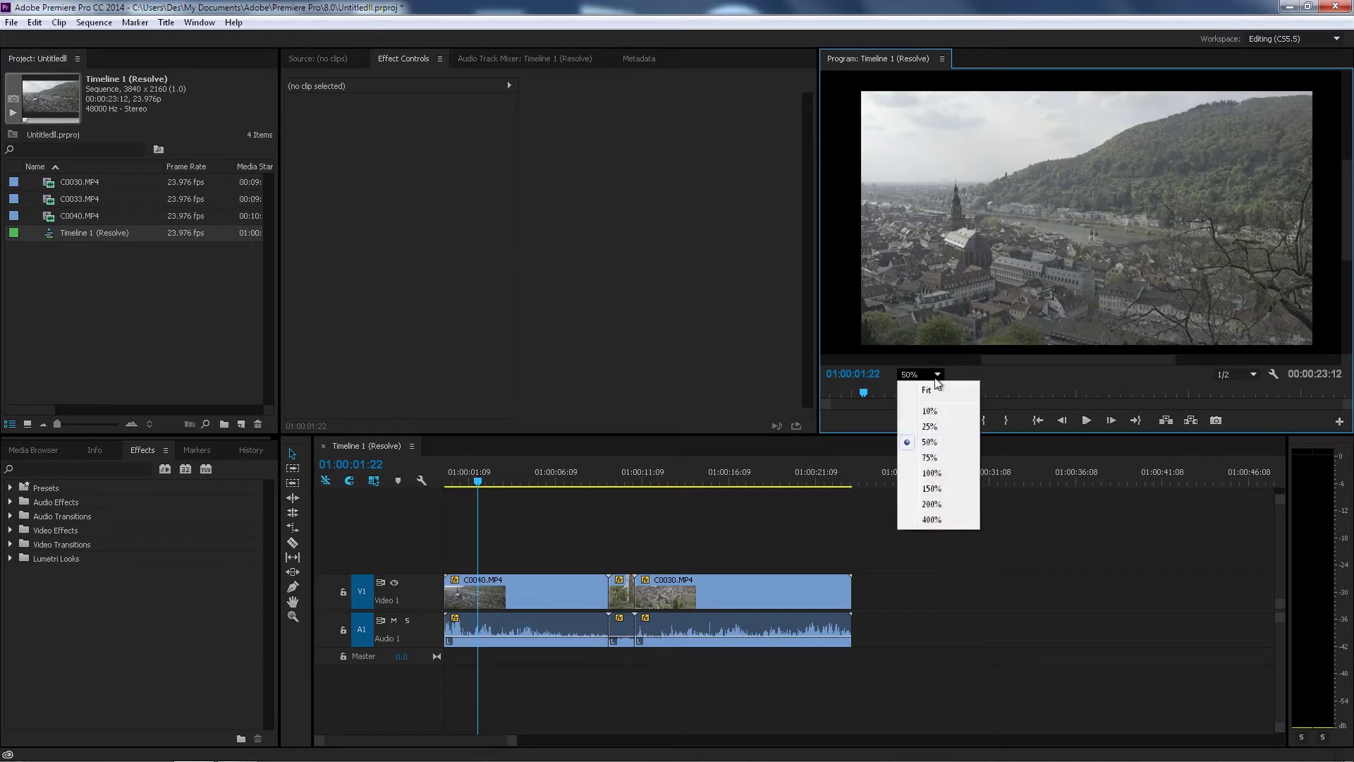
click(930, 423)
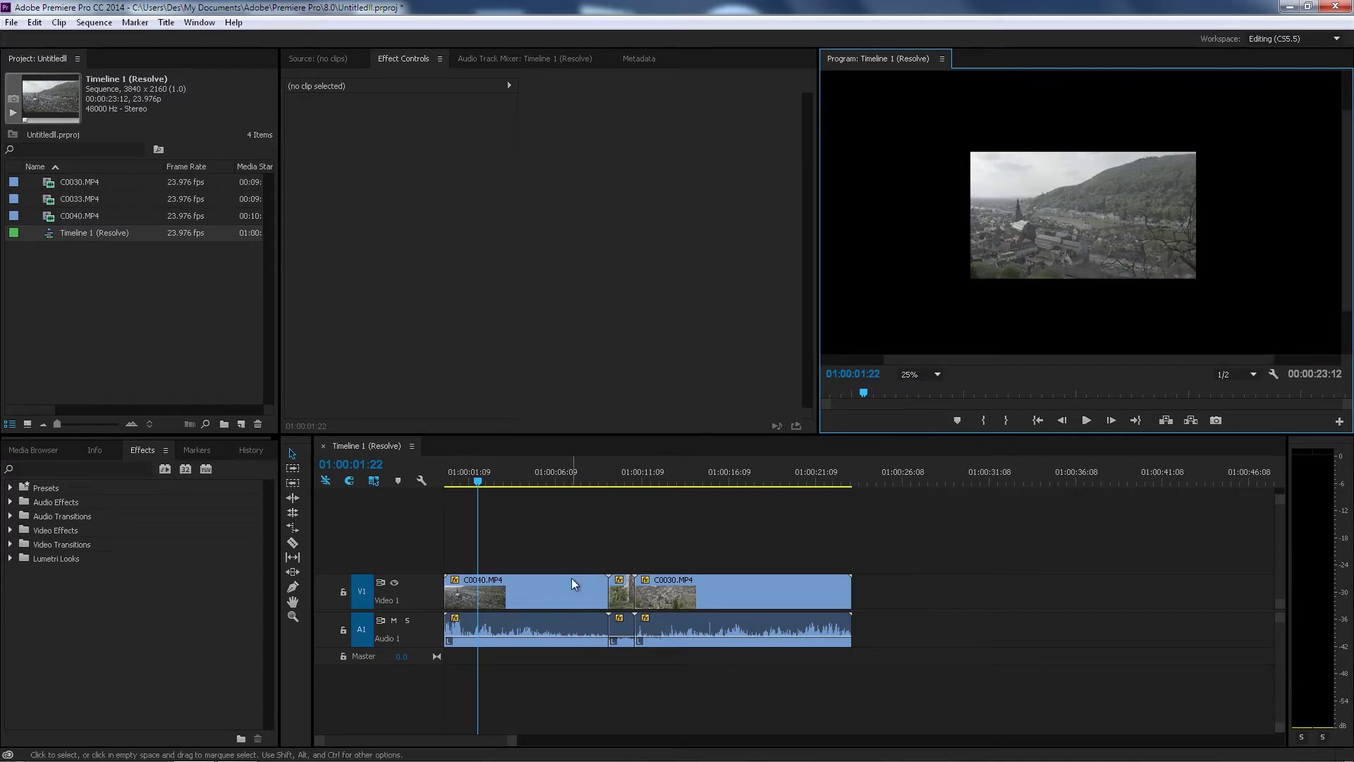
Step: Undo a trial trim of C0040 at 01:00:03:22, then link C0040's video and audio
drag(478, 481, 512, 481)
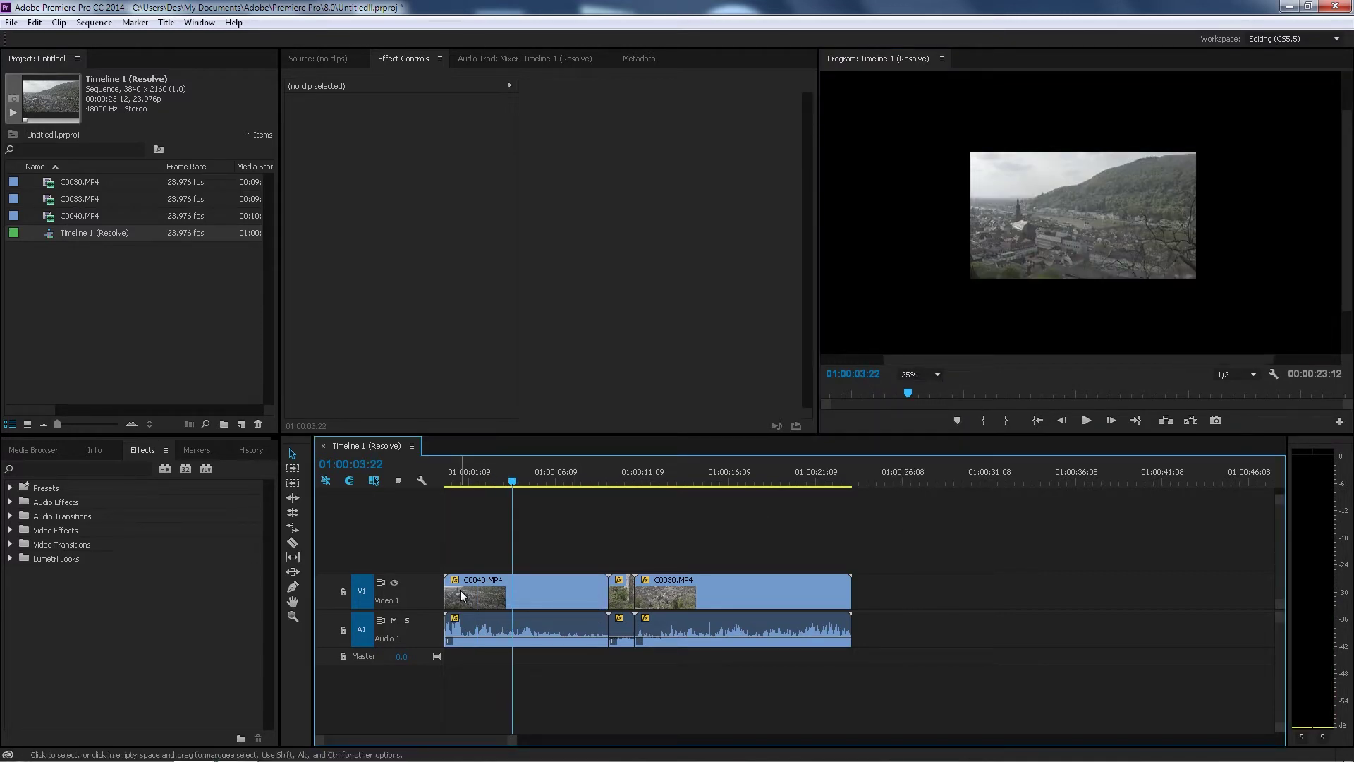
drag(446, 596, 510, 596)
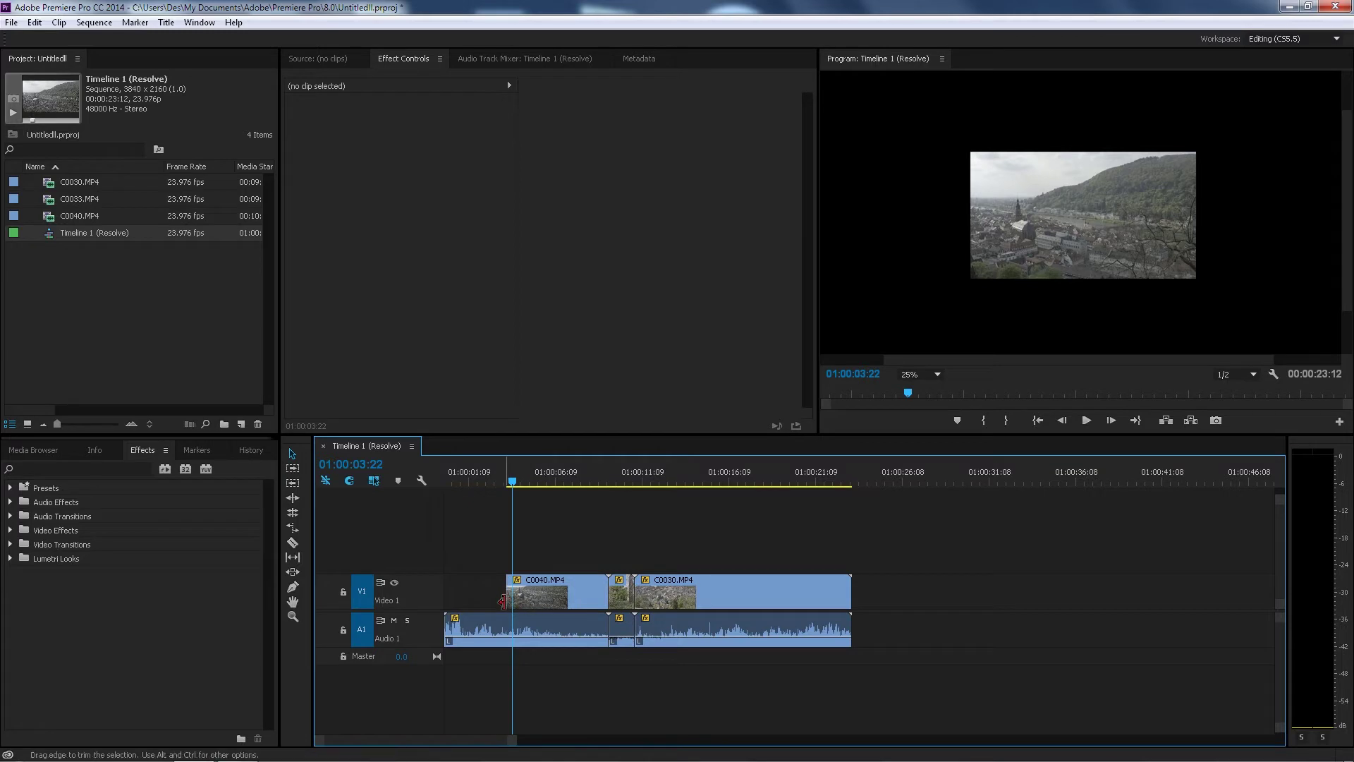
key(ctrl+z)
click(523, 629)
right_click(531, 587)
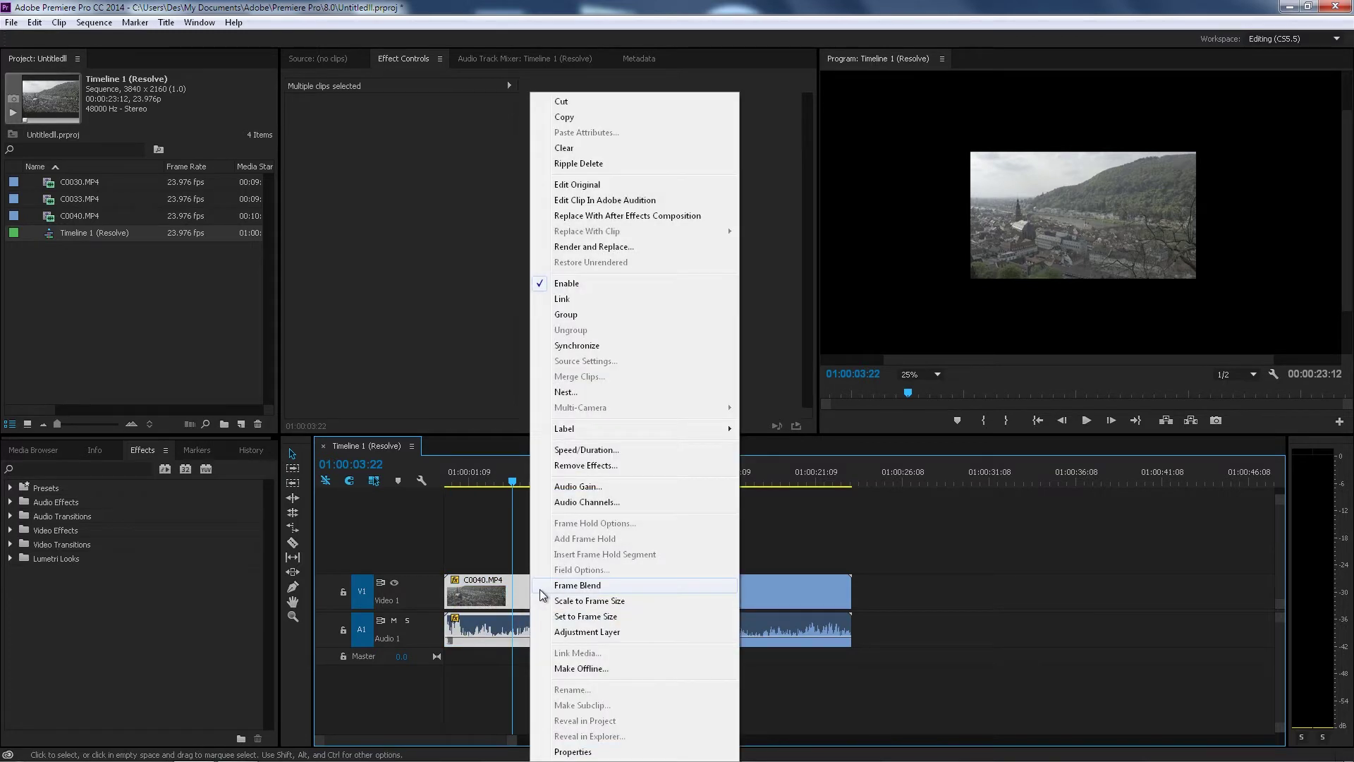
click(562, 298)
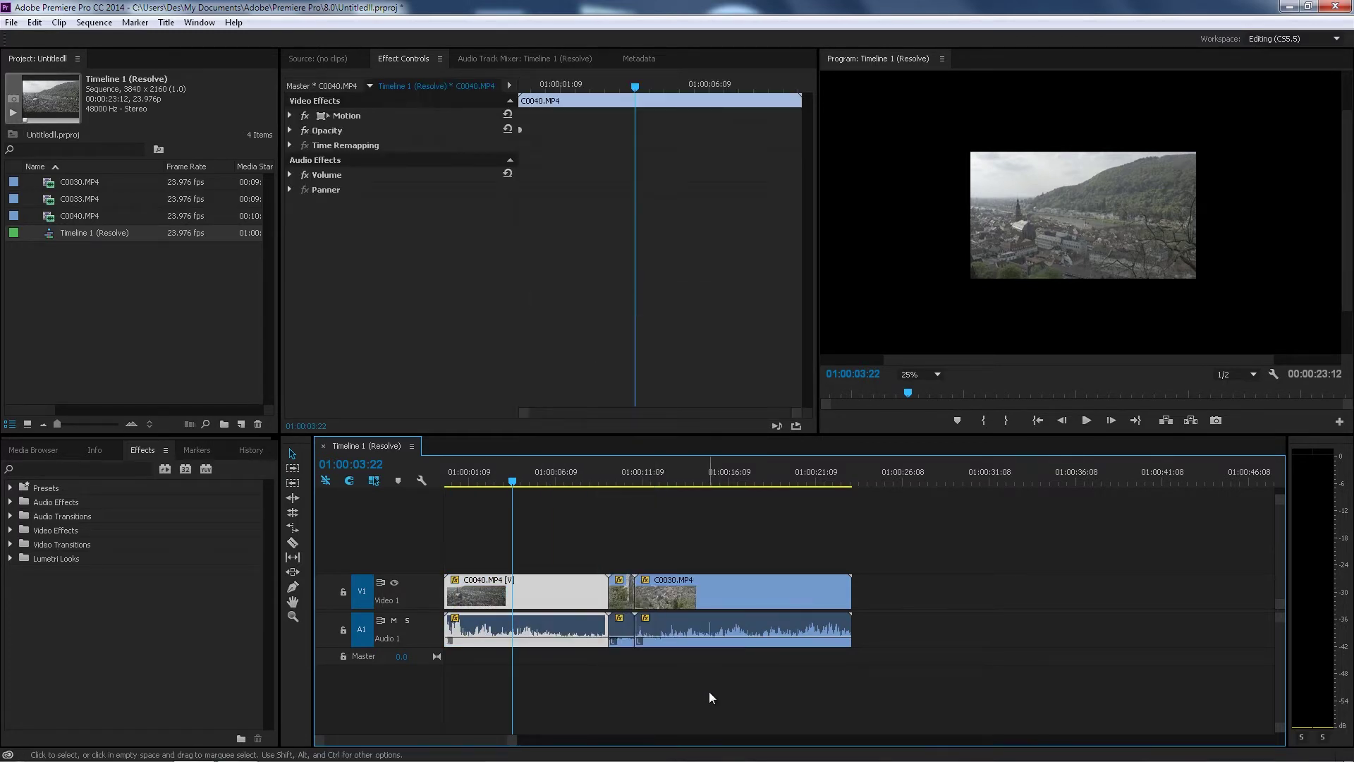
click(621, 684)
Step: Link the middle clip and C0030, then trim C0040's start and move it past C0030
click(622, 593)
right_click(622, 592)
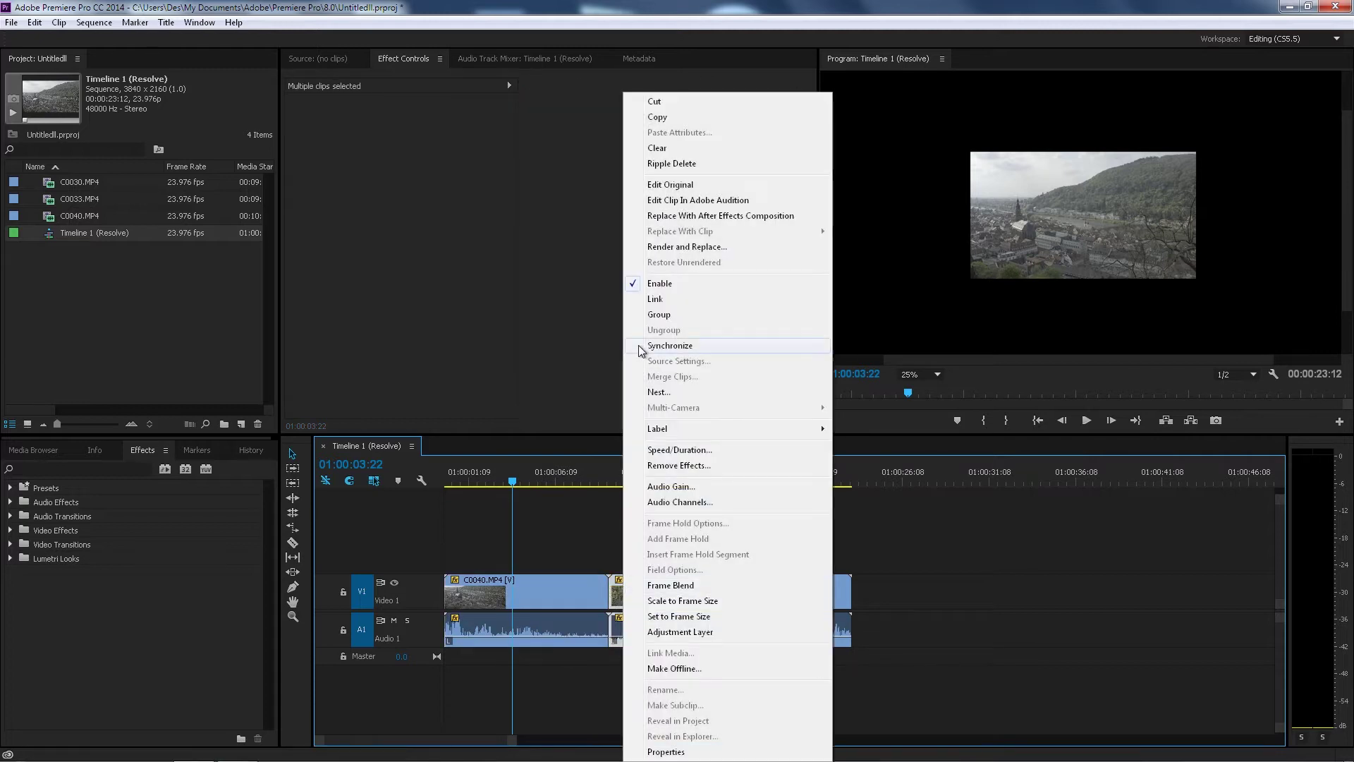
click(656, 299)
click(714, 588)
right_click(714, 588)
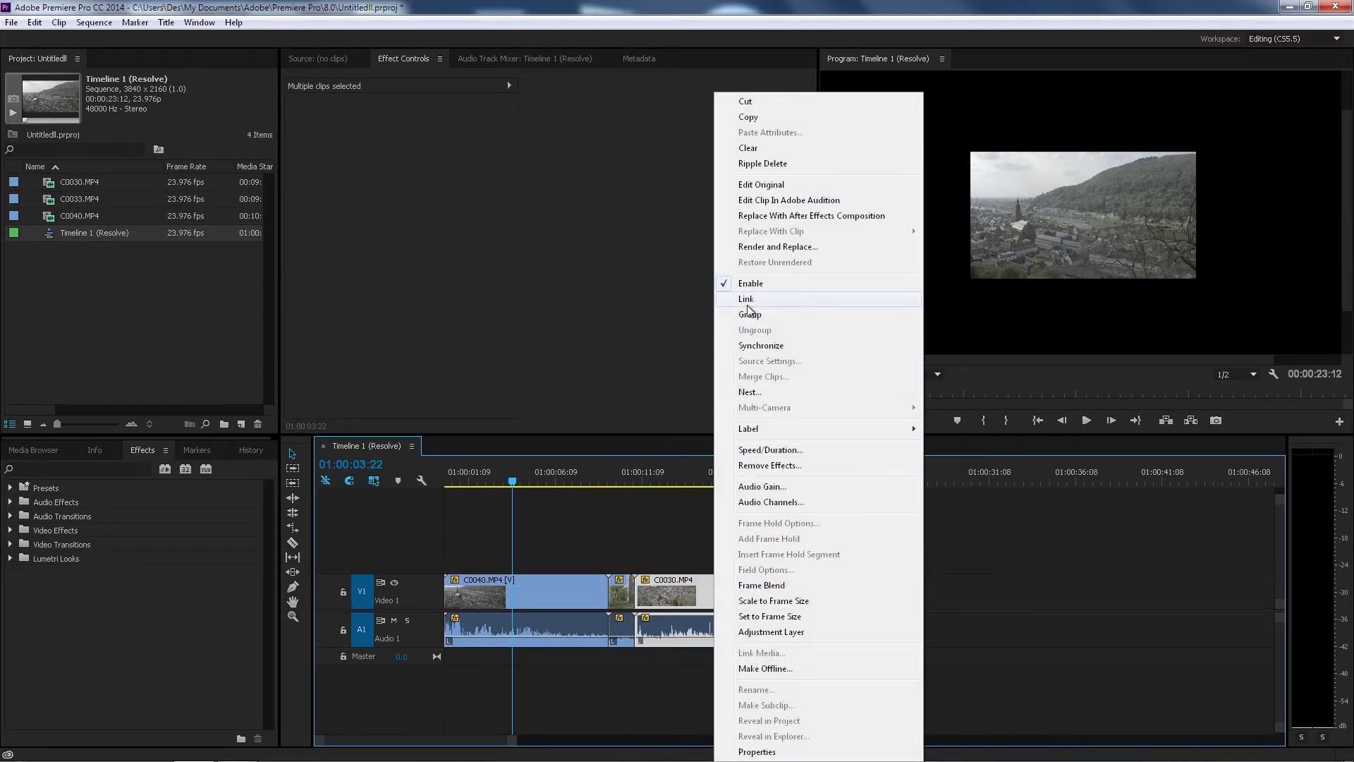
click(748, 305)
click(511, 524)
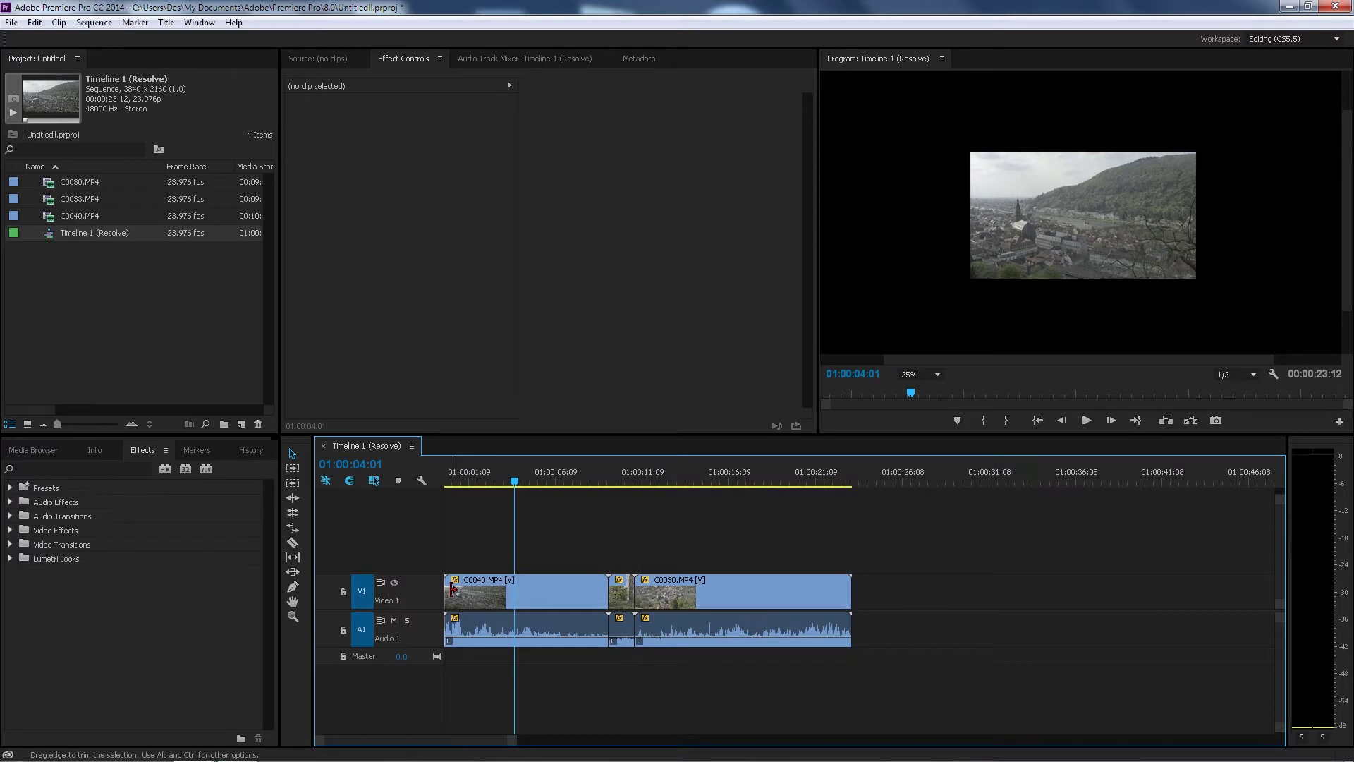
drag(452, 590, 941, 608)
Step: Move C0033 to the sequence start, place C0030 after it, trim C0030's start and delete the gap
drag(620, 600, 456, 600)
click(464, 478)
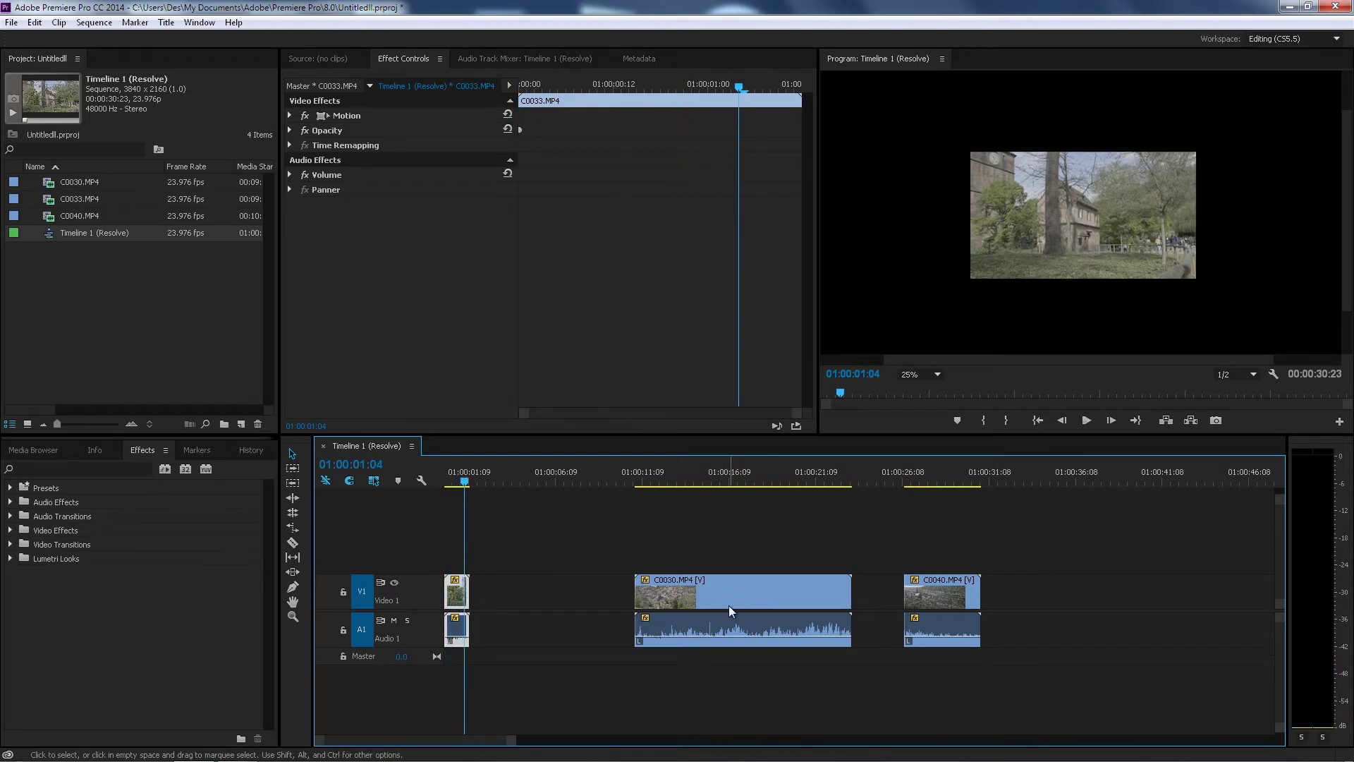
drag(729, 605, 565, 605)
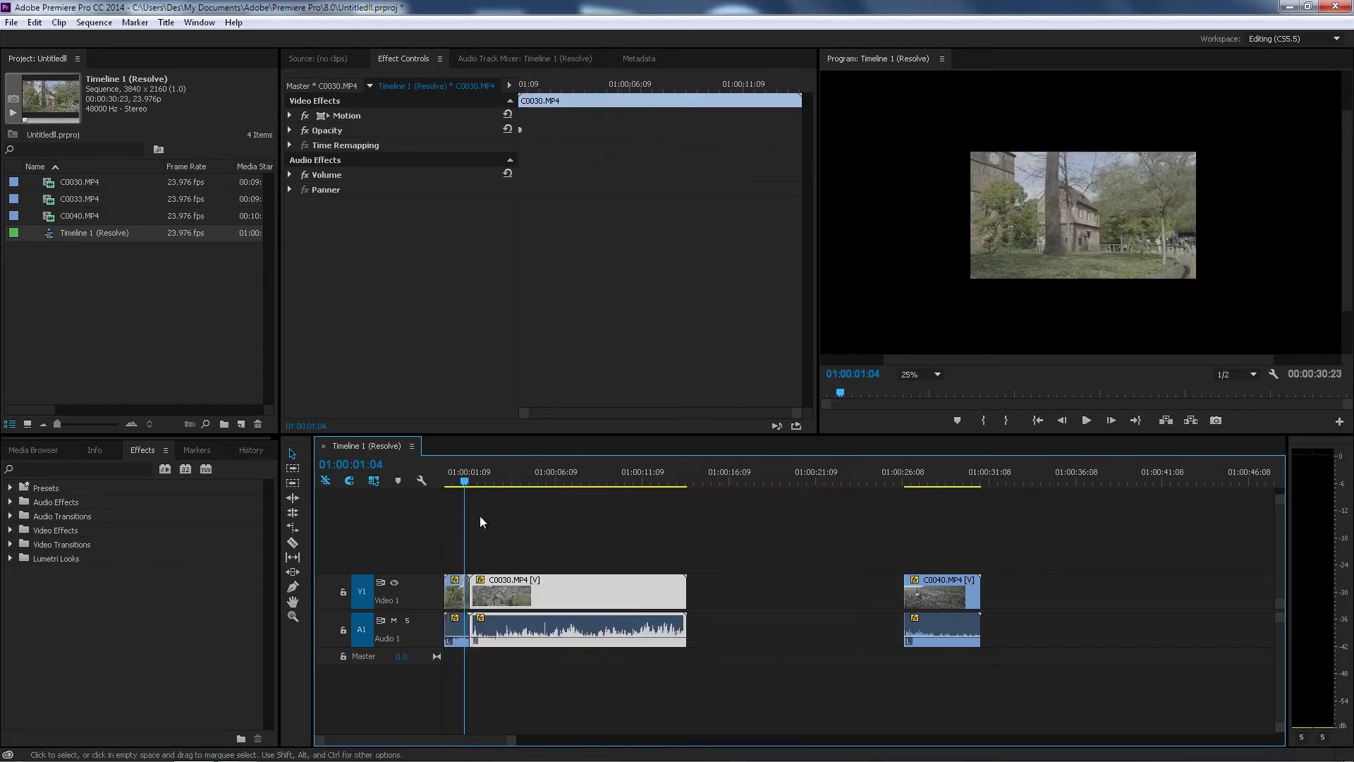
drag(472, 484, 552, 477)
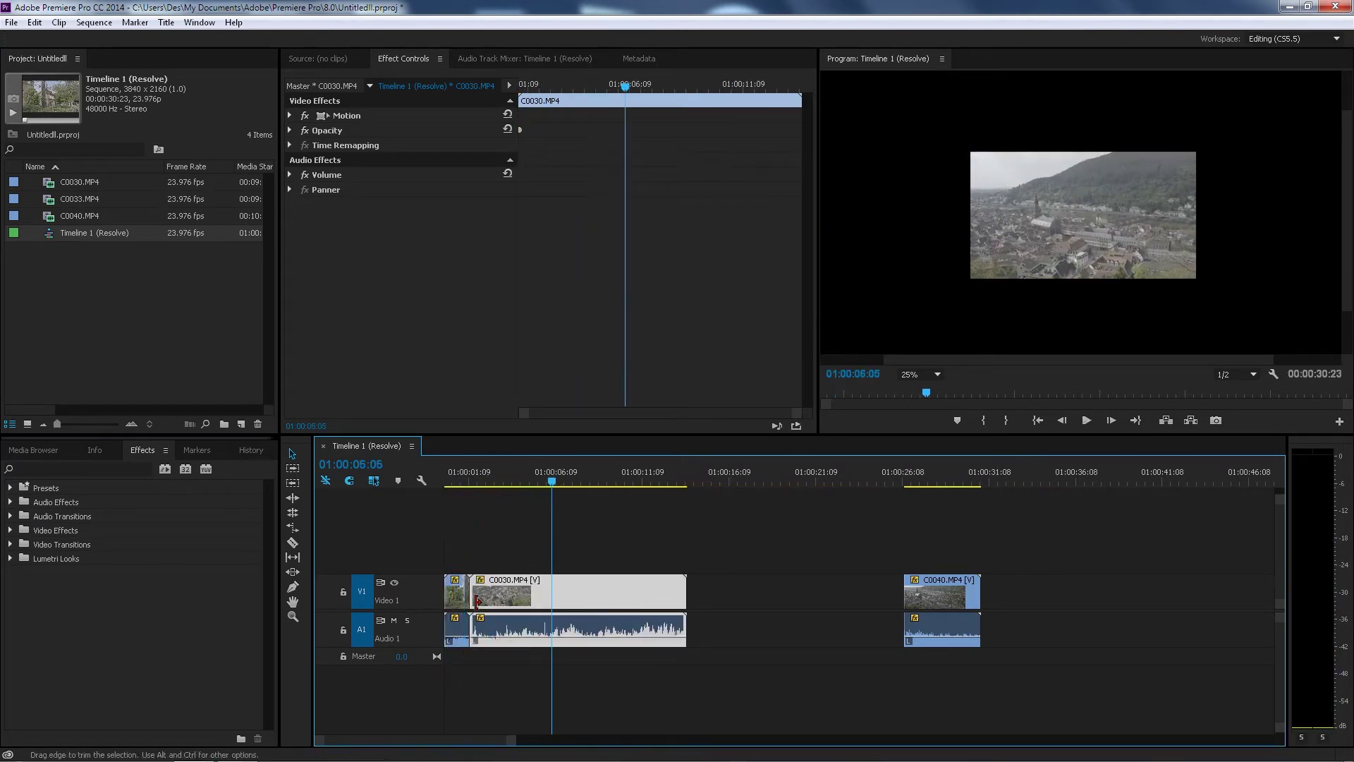
drag(478, 601, 525, 601)
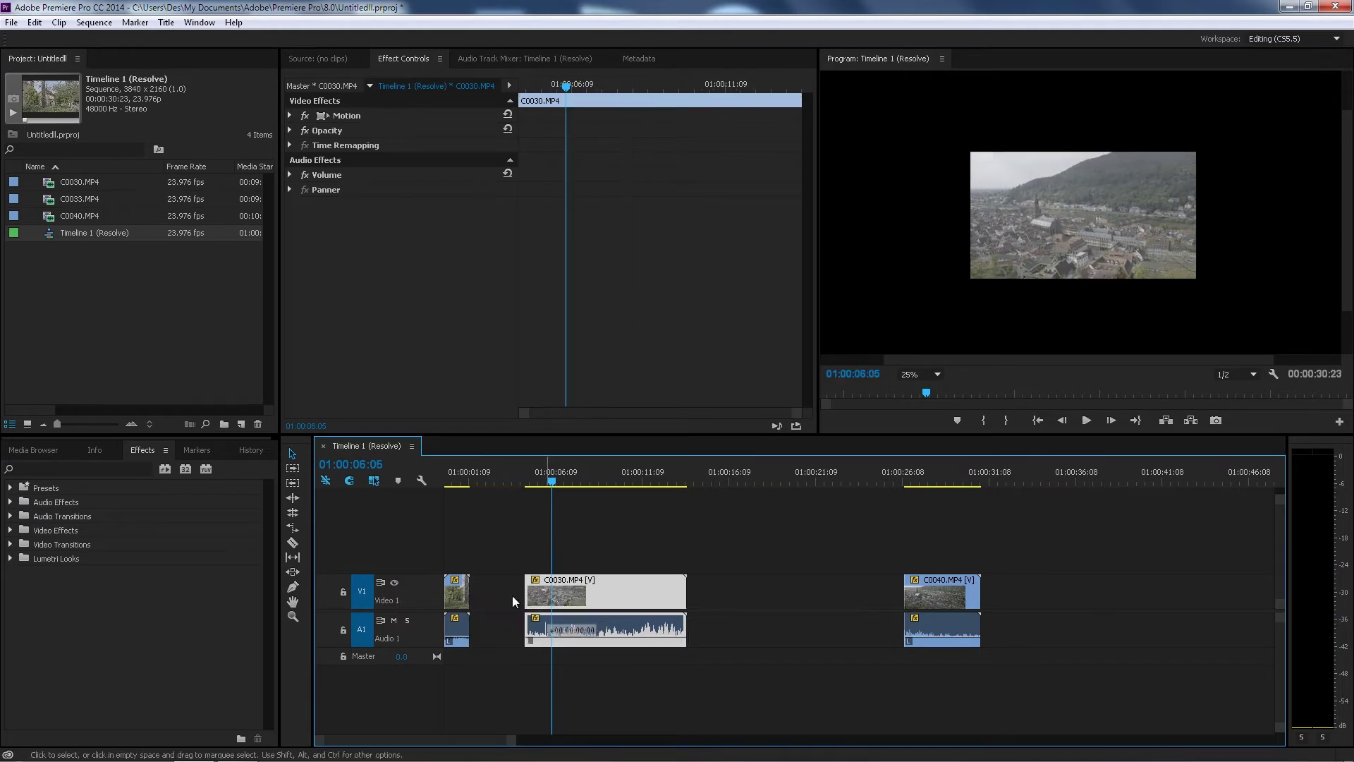
click(512, 600)
key(Delete)
Step: Trim C0030's end at 01:00:05:18, butt C0040 against it, and return the playhead to the start
drag(502, 483, 551, 491)
drag(630, 610, 556, 611)
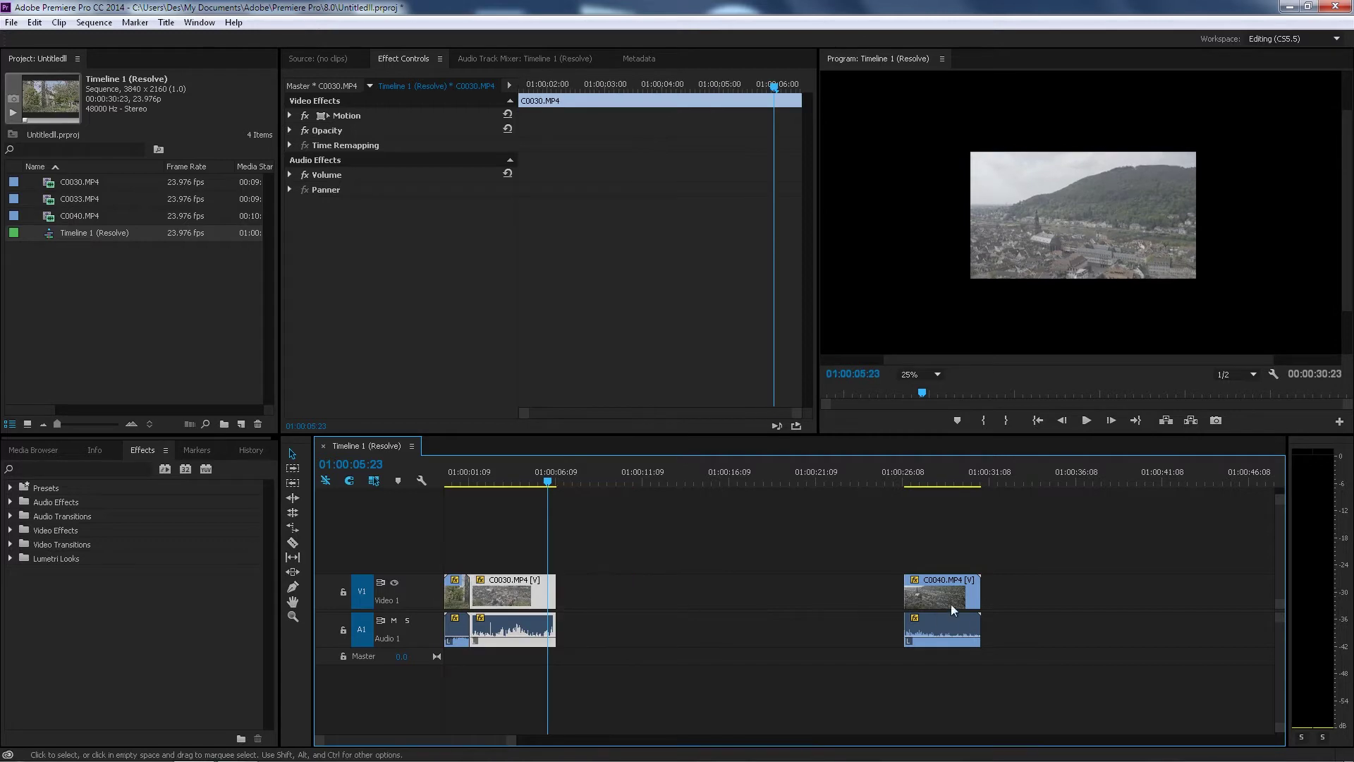
drag(952, 610, 600, 584)
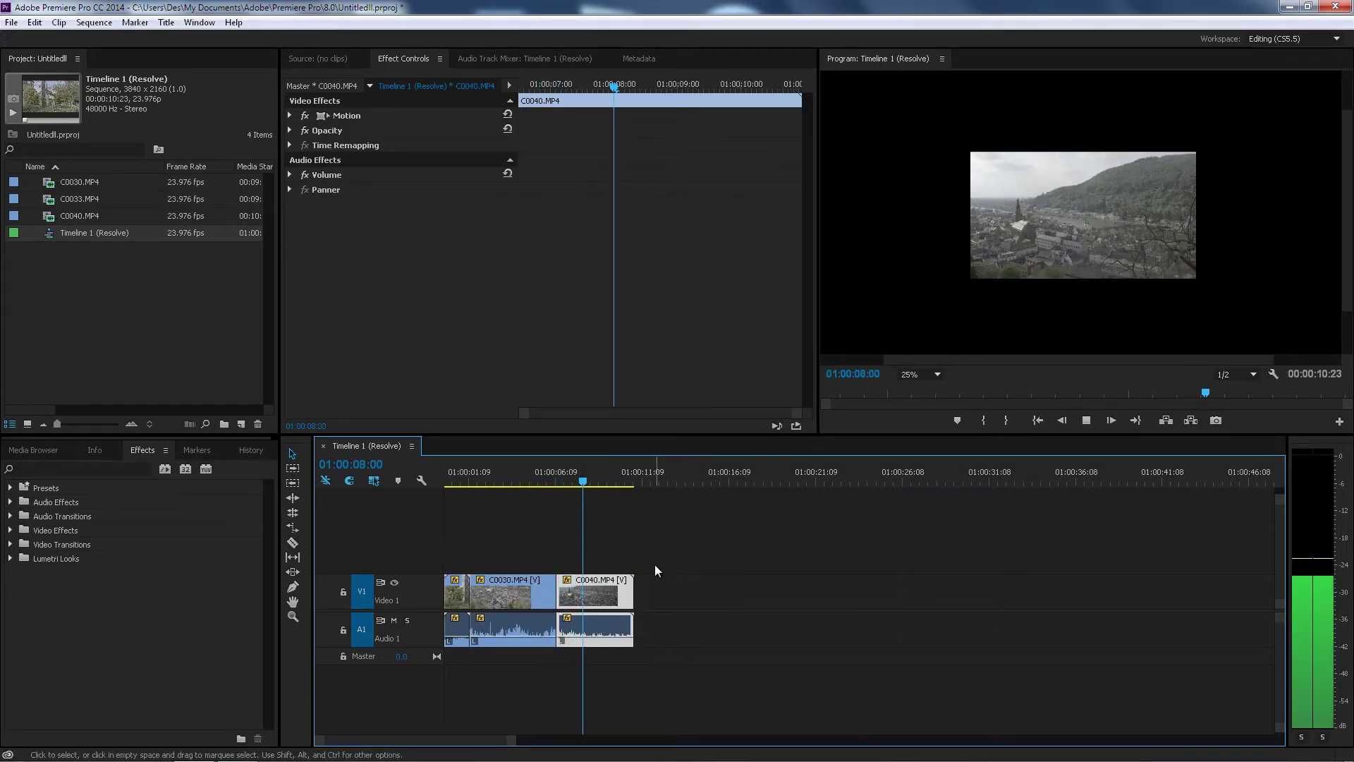
drag(624, 482, 634, 483)
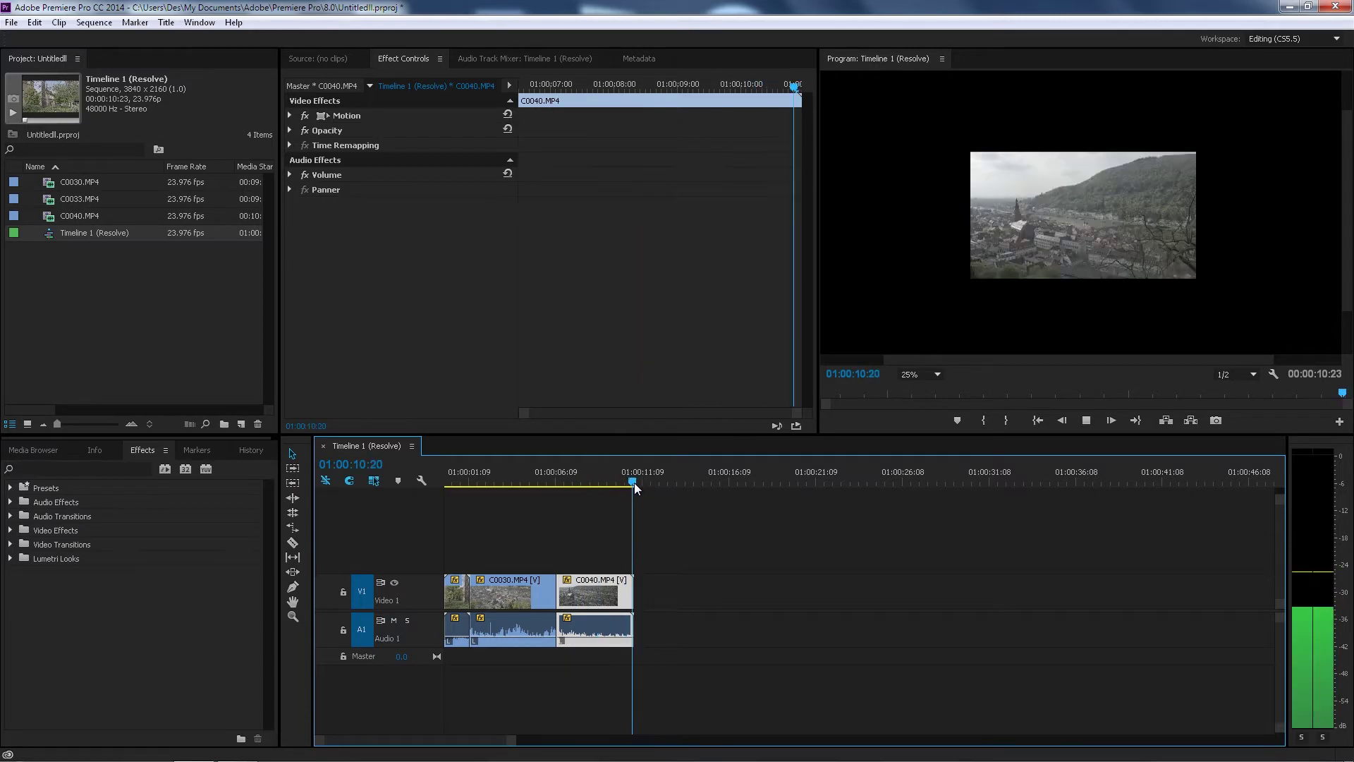
key(Home)
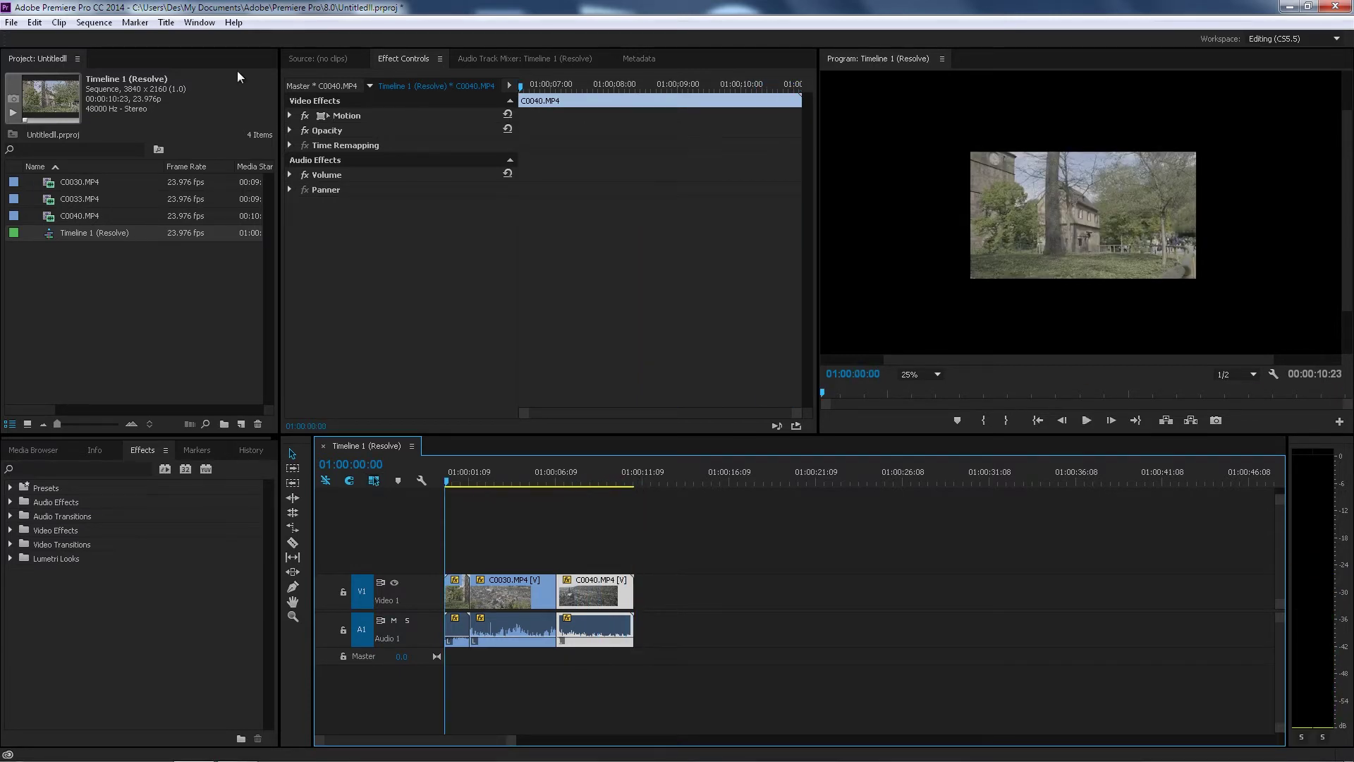
Step: Save the project as test.prproj in the proxy folder on Dash (F:)
click(16, 22)
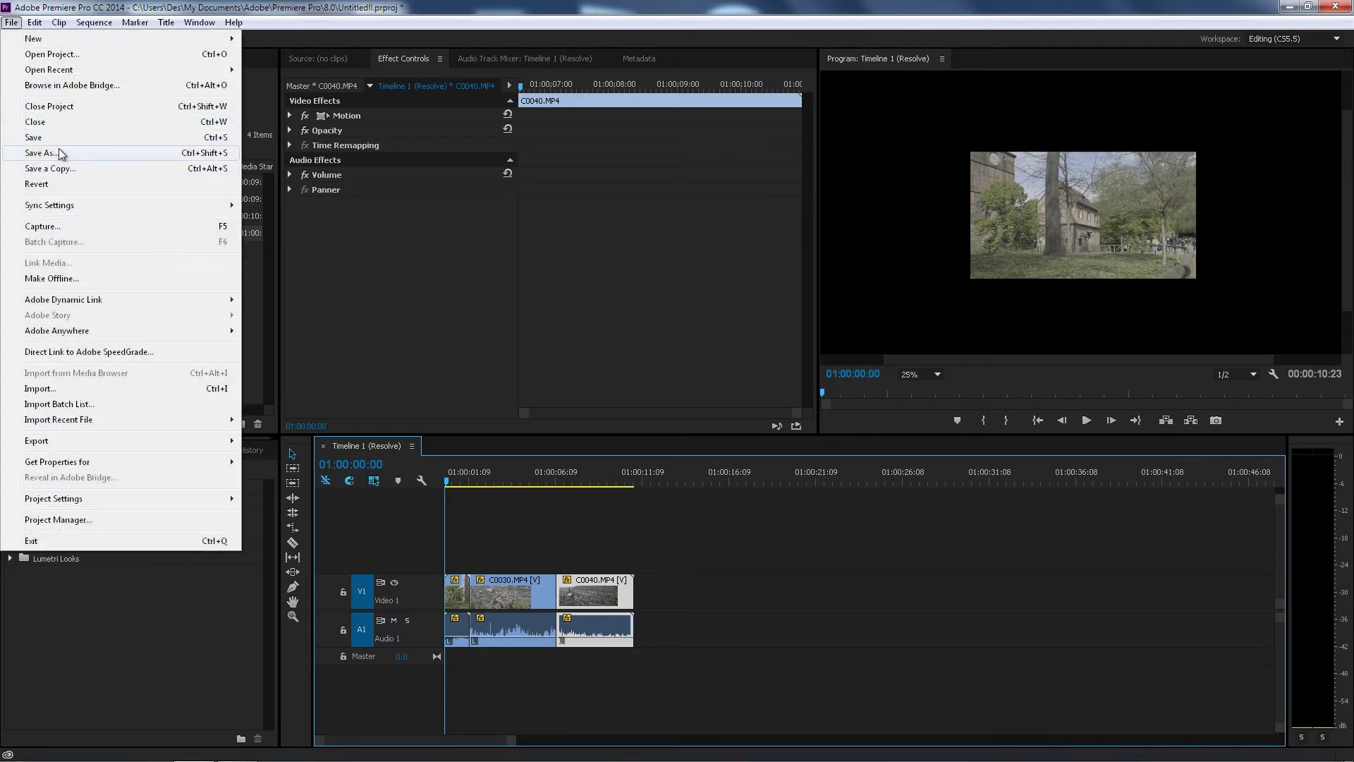
click(63, 155)
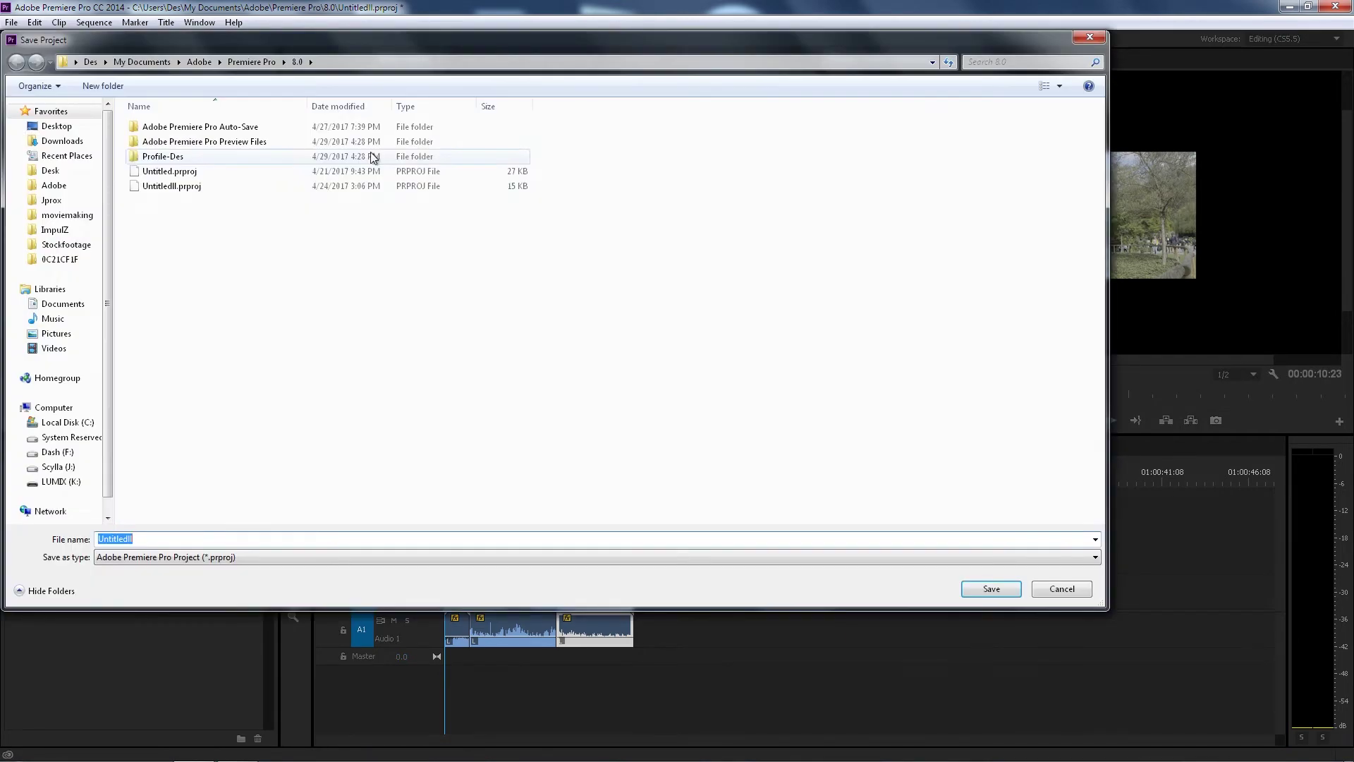
click(79, 452)
double_click(150, 173)
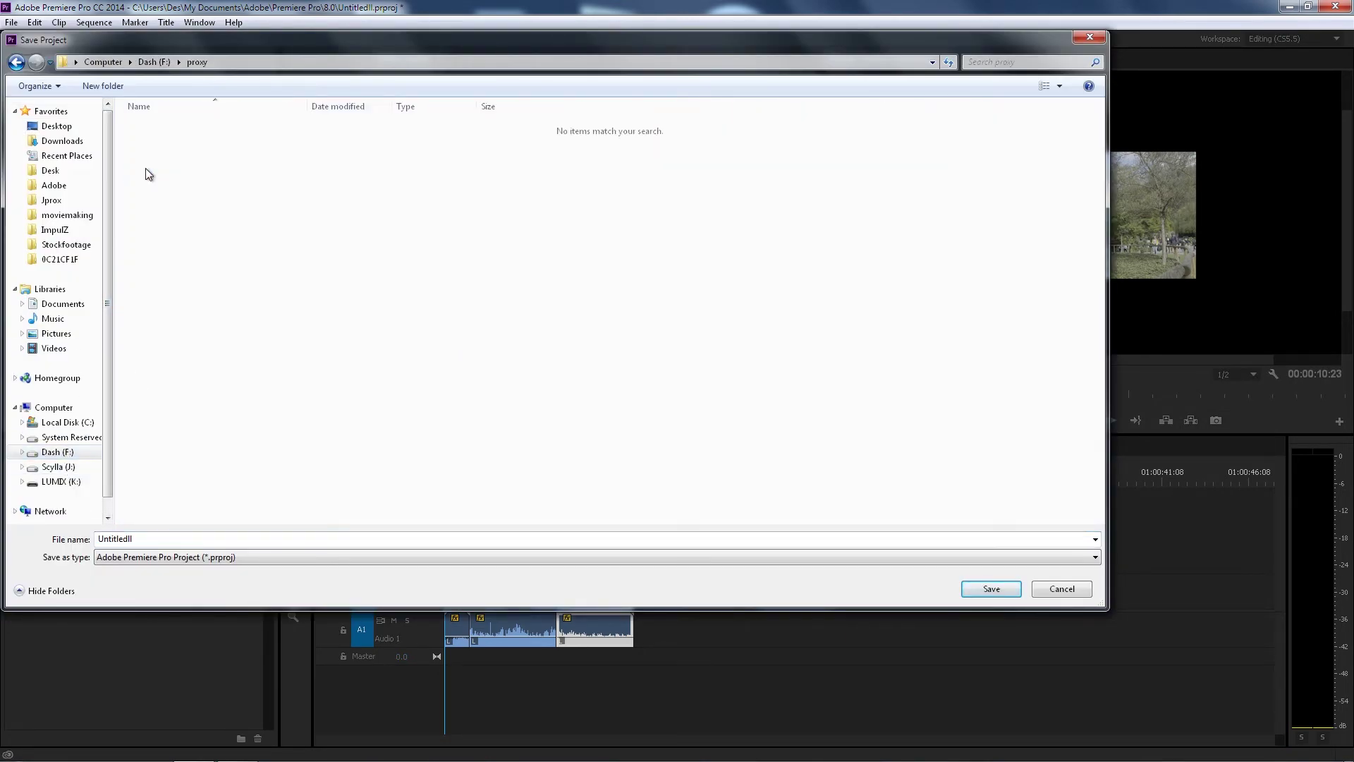
double_click(205, 539)
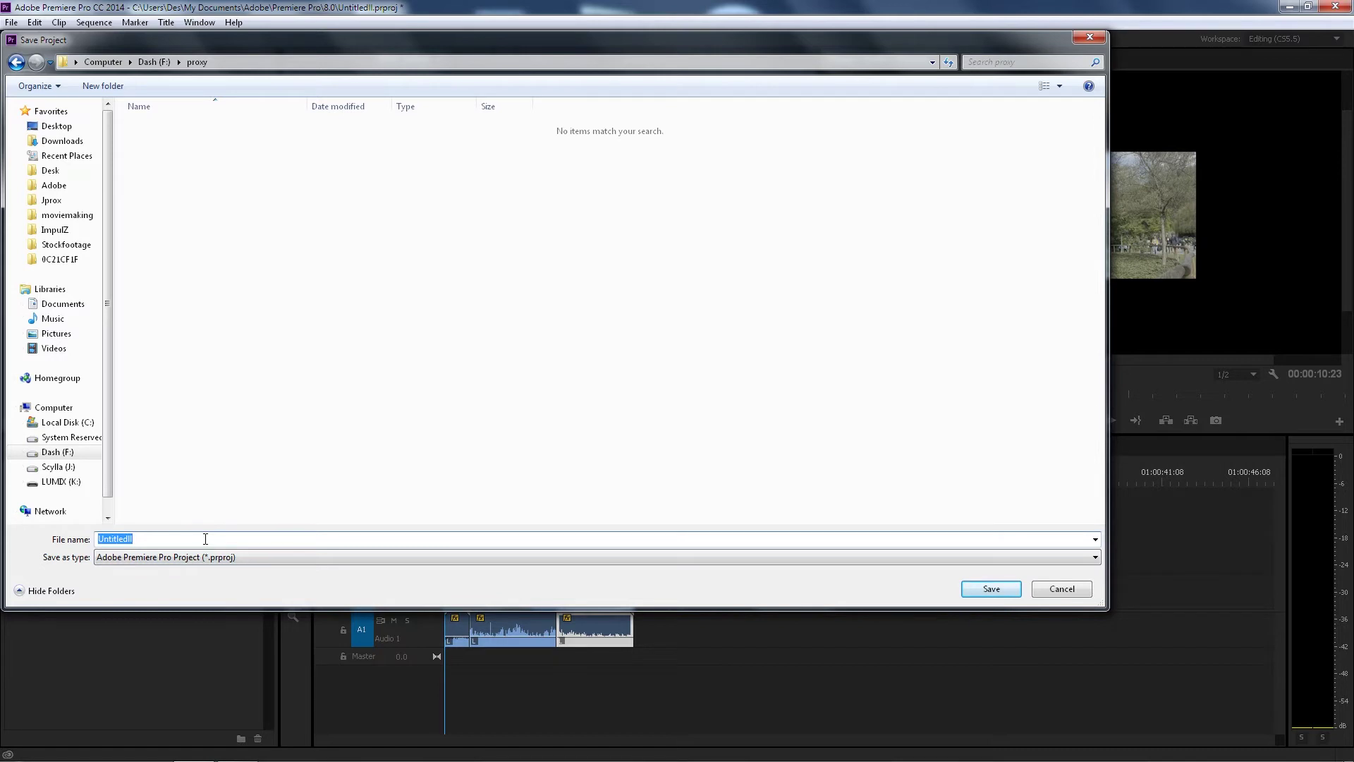
text(test)
click(988, 587)
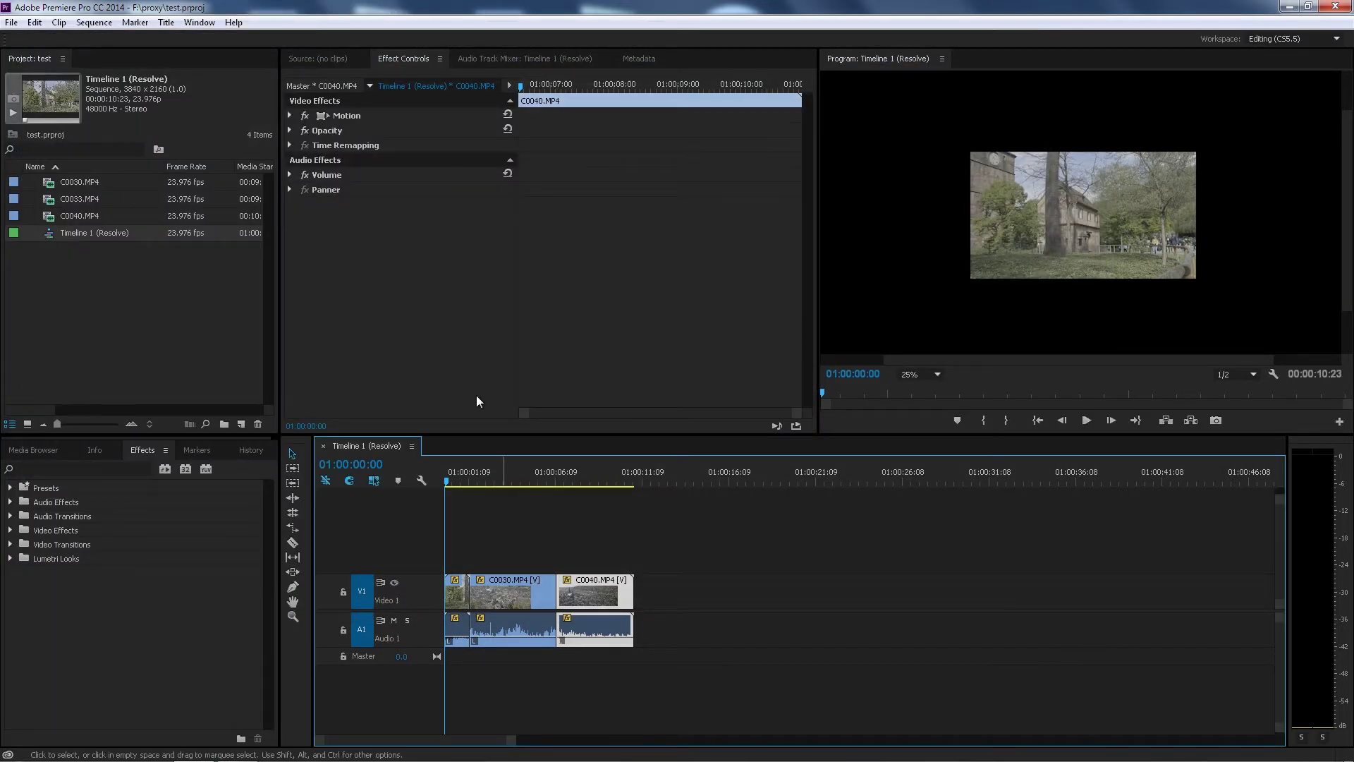
click(12, 22)
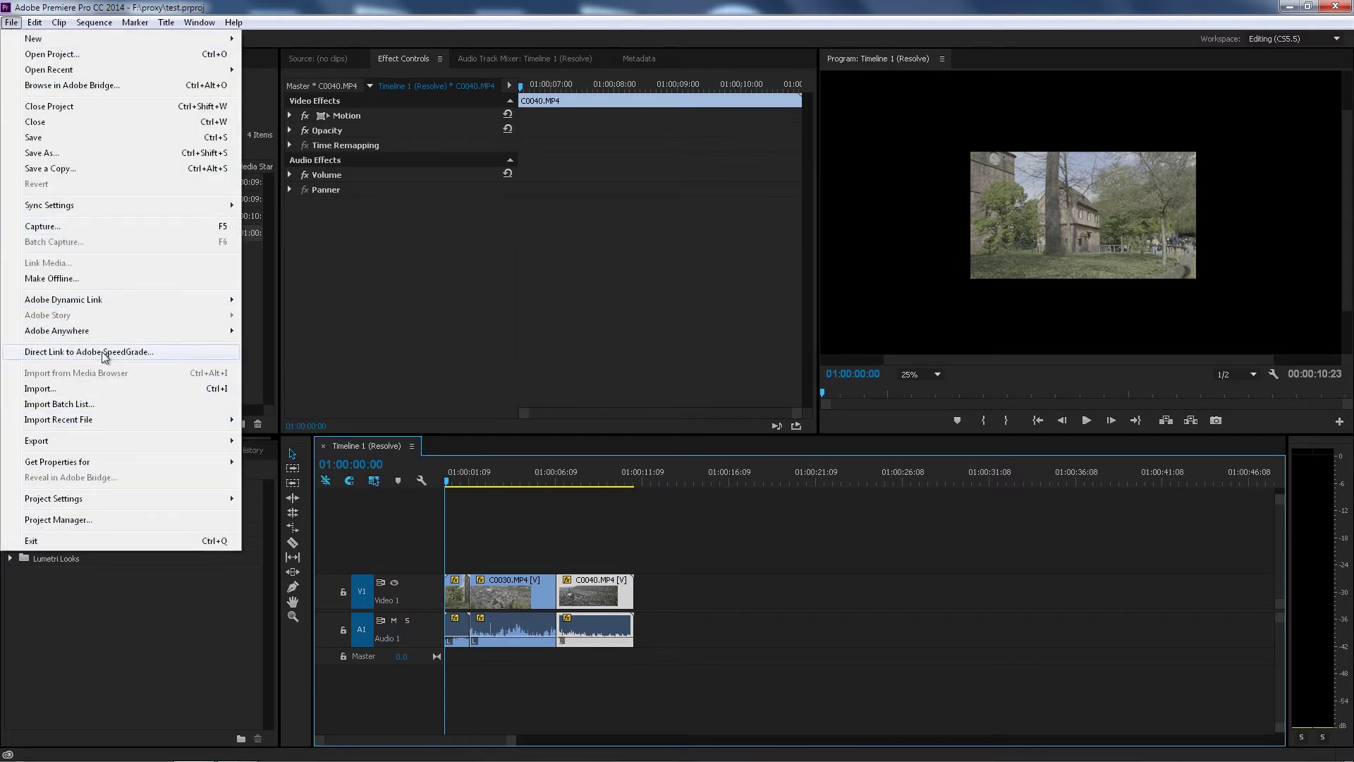
Step: Export Timeline 1 (Resolve) as Final Cut Pro XML 'toresolve' into Scylla (J:) > Desk > prxy
mouse_move(104, 439)
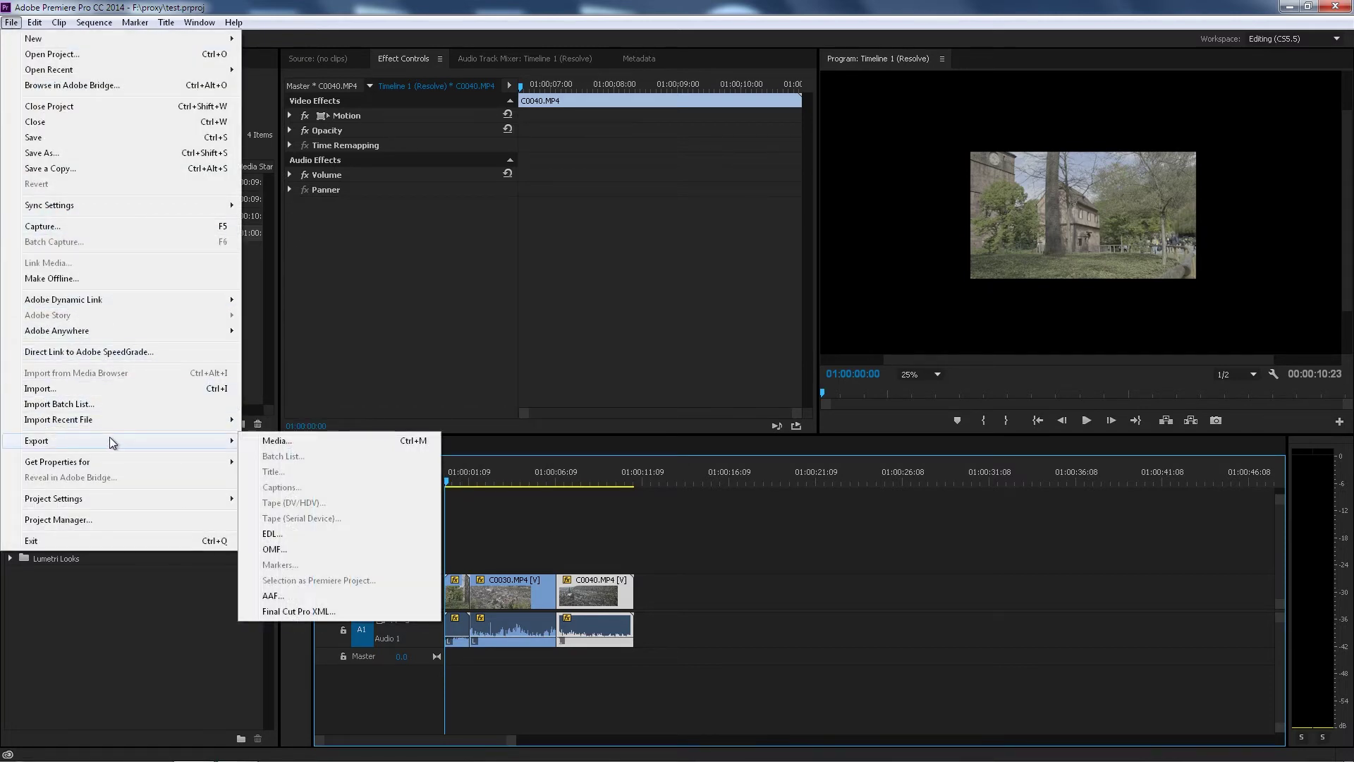
click(333, 618)
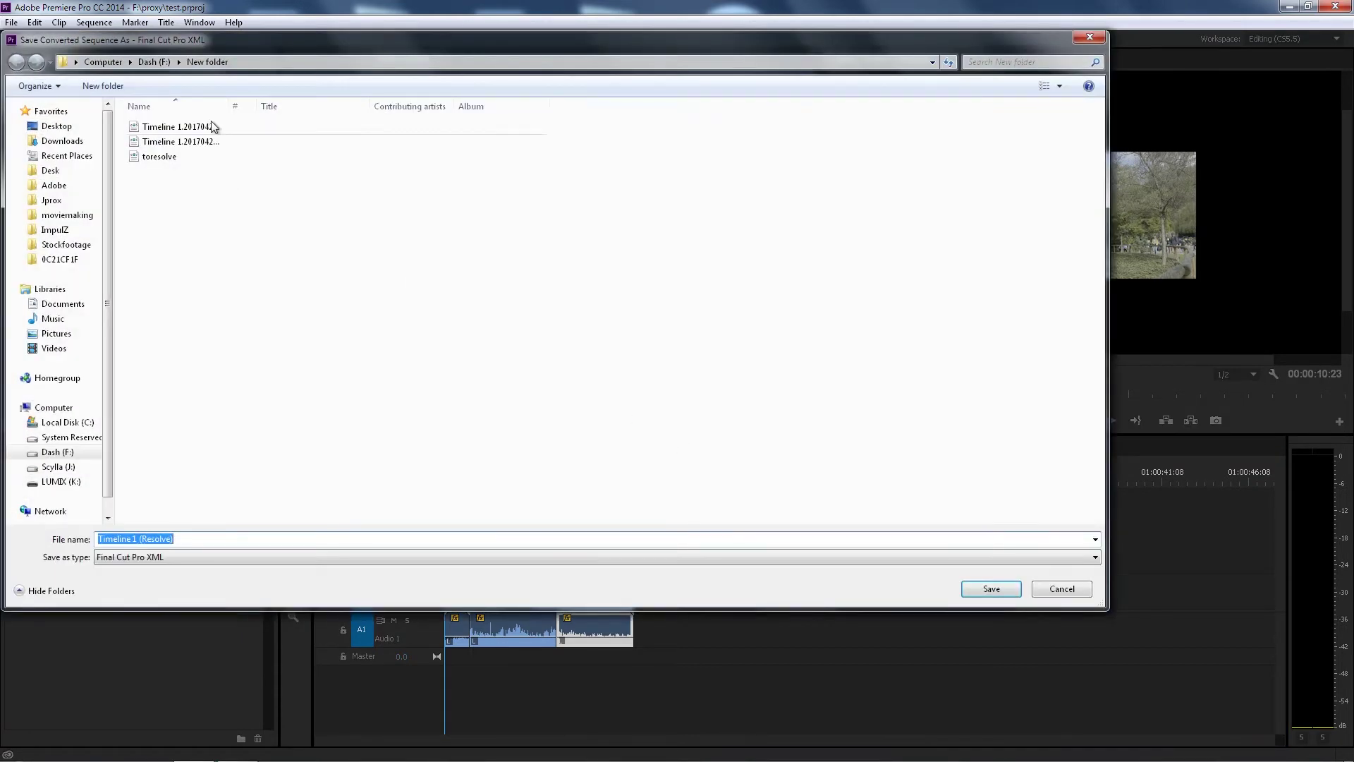
click(153, 62)
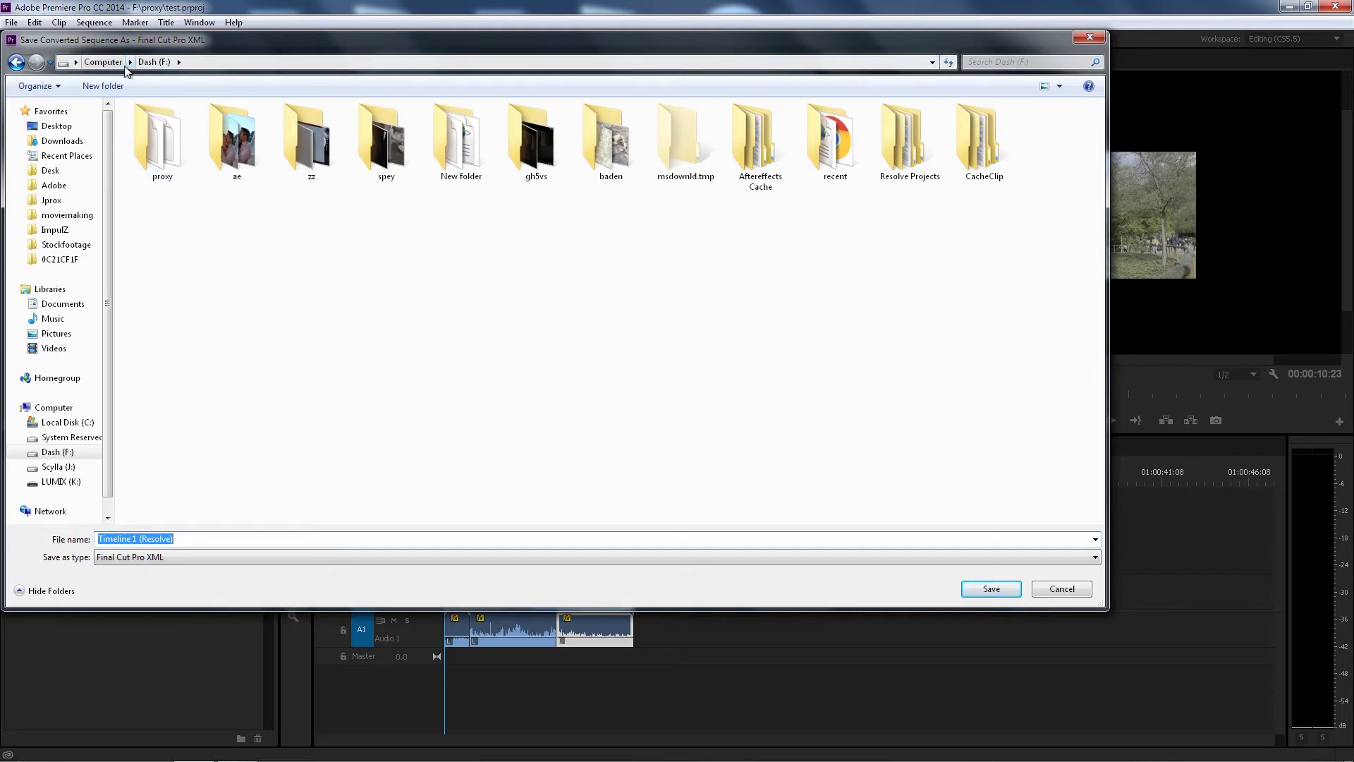
click(59, 467)
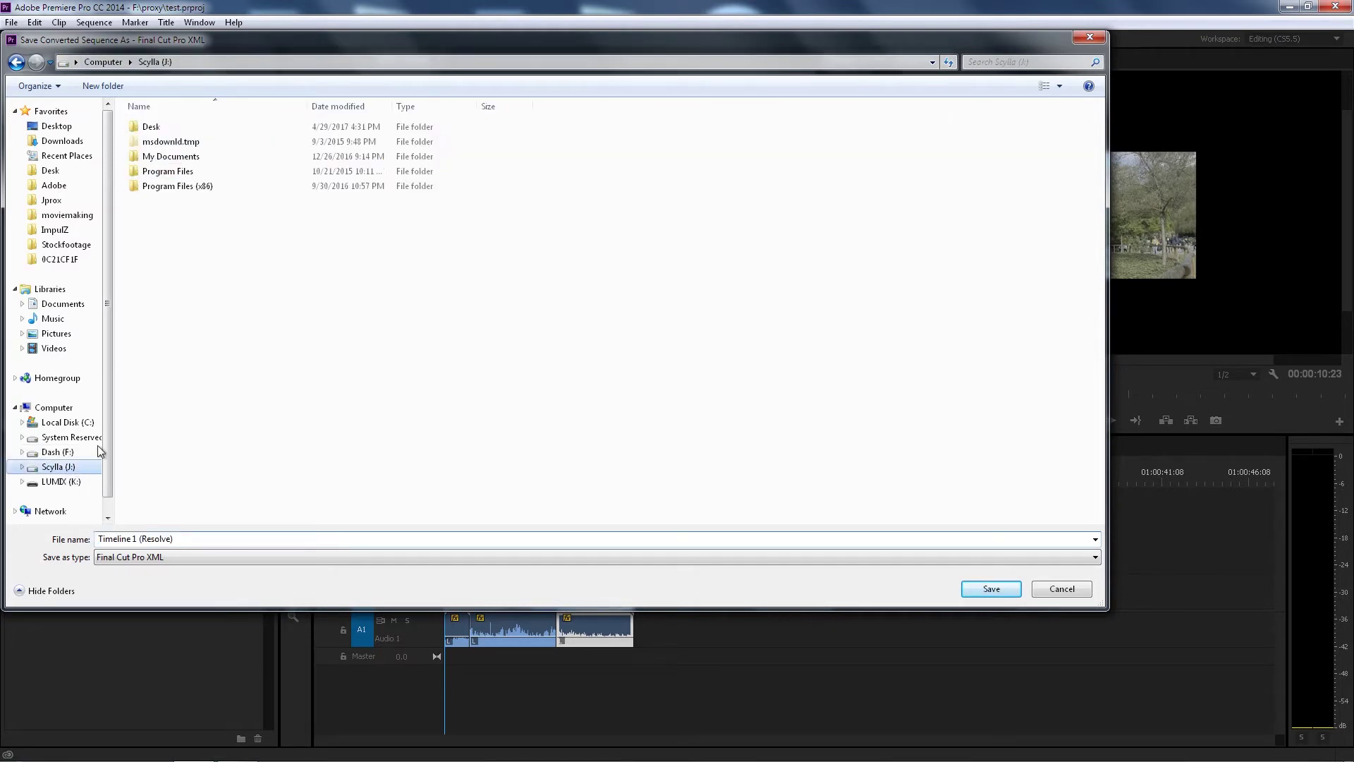
double_click(154, 128)
double_click(154, 126)
click(185, 539)
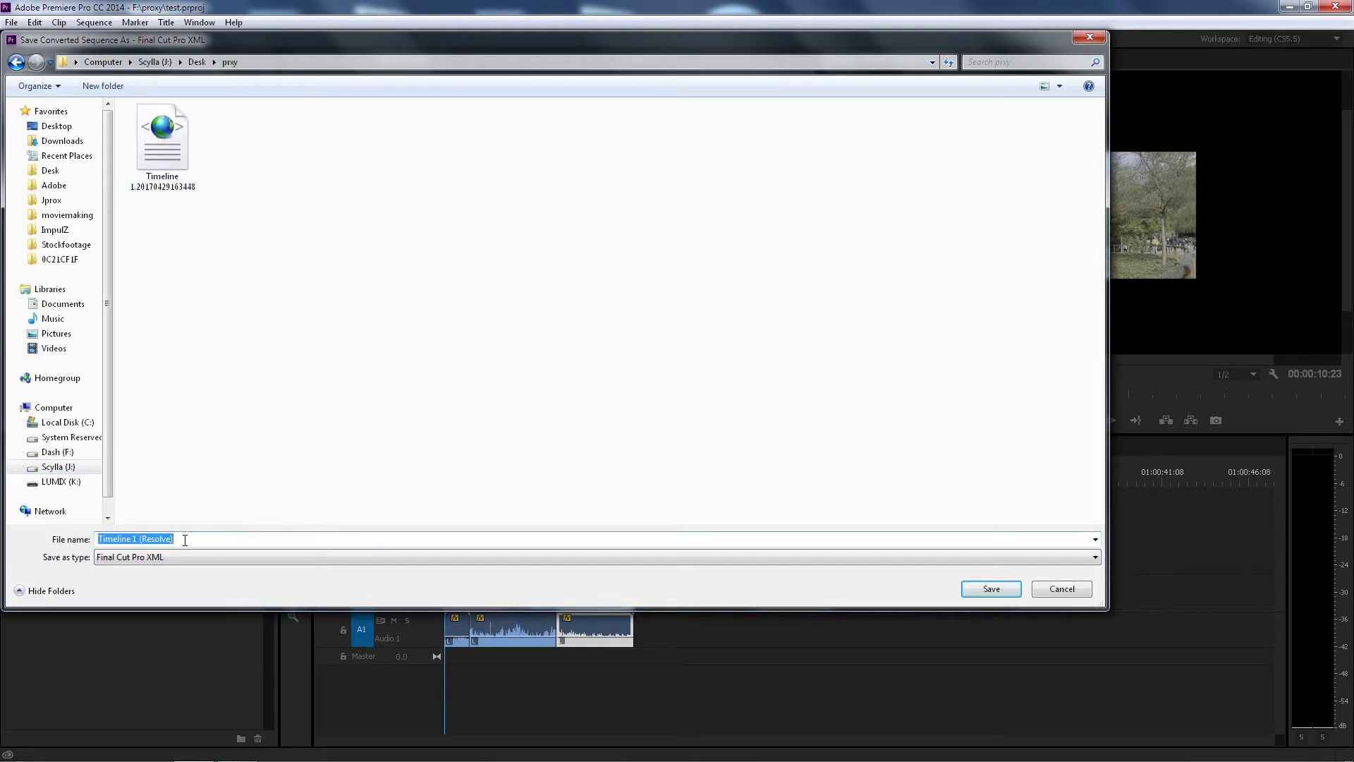
text(toresolve)
click(994, 590)
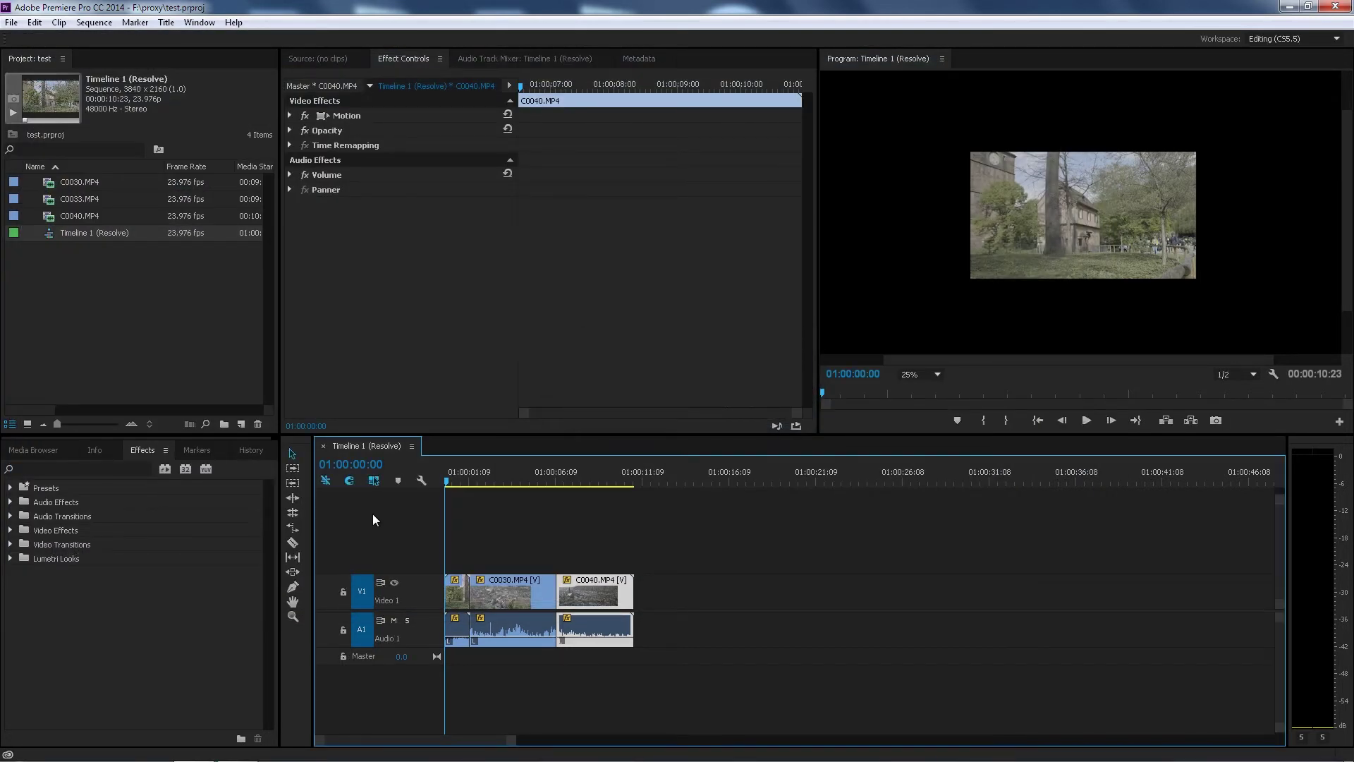
Step: Back in Resolve, open J:/Desk/prxy/toresolve.xml through Import AAF, EDL, XML
click(237, 747)
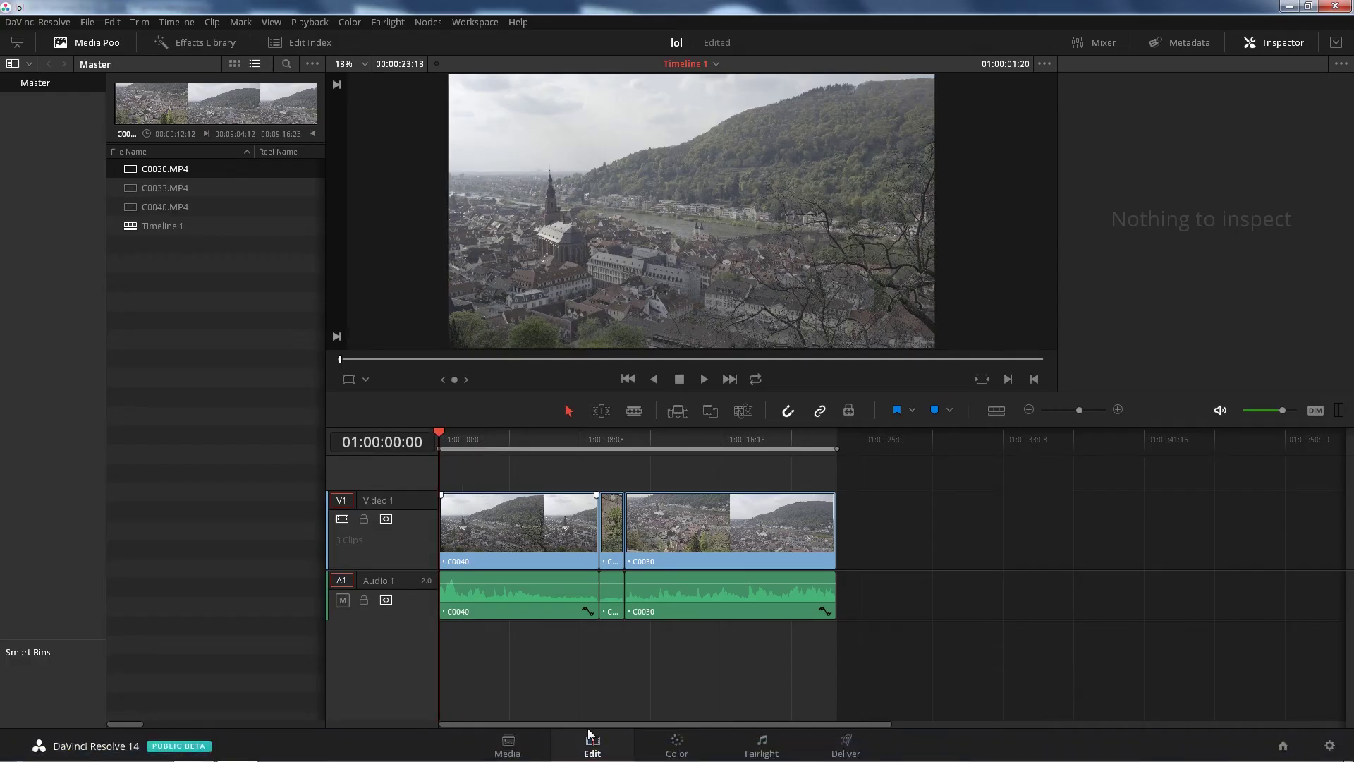
click(88, 24)
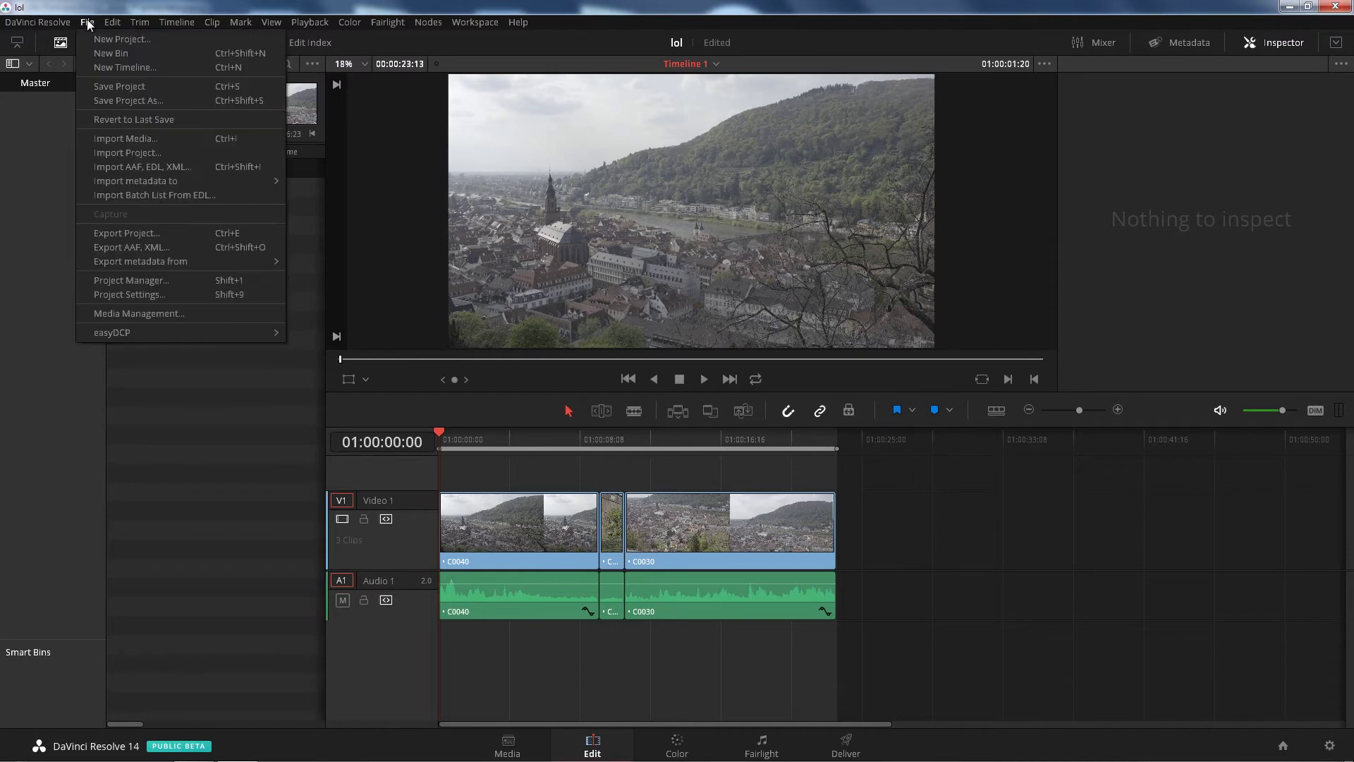
click(160, 171)
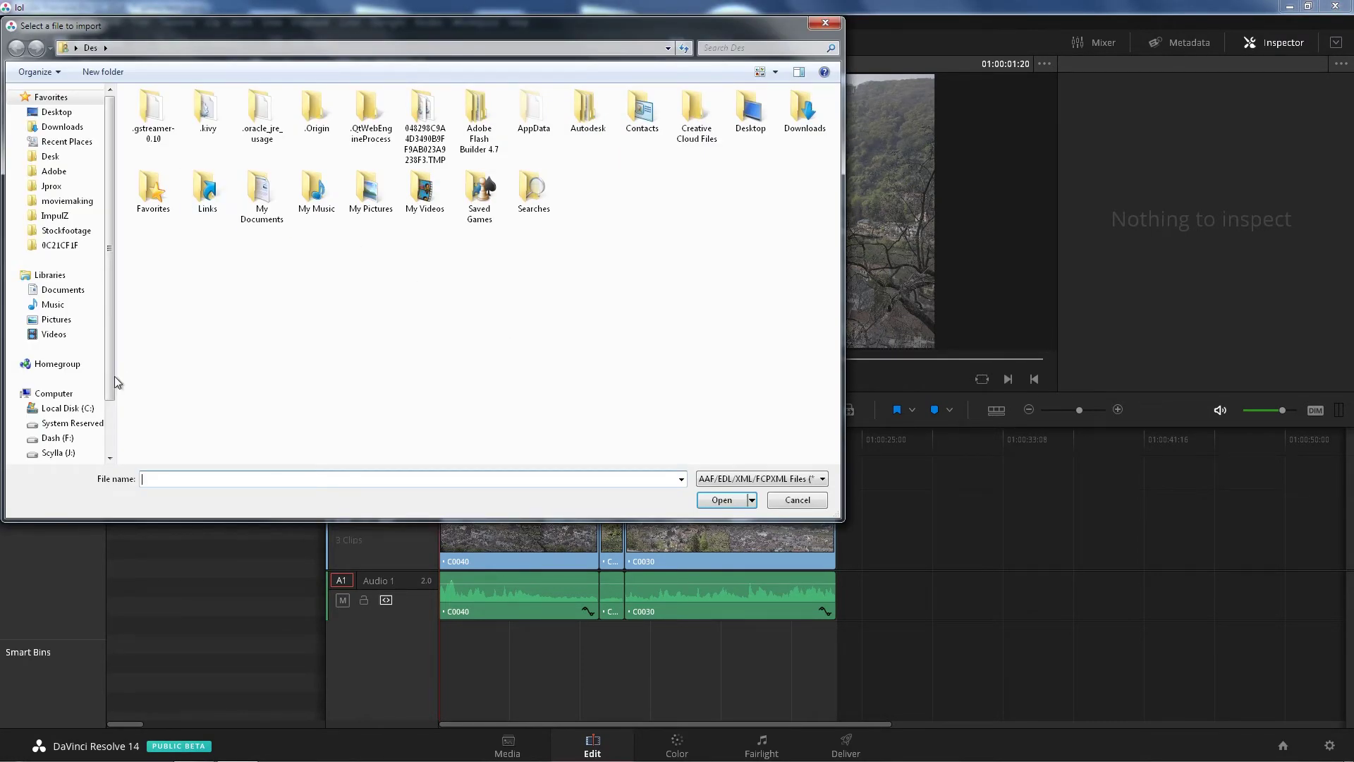
click(60, 452)
double_click(166, 112)
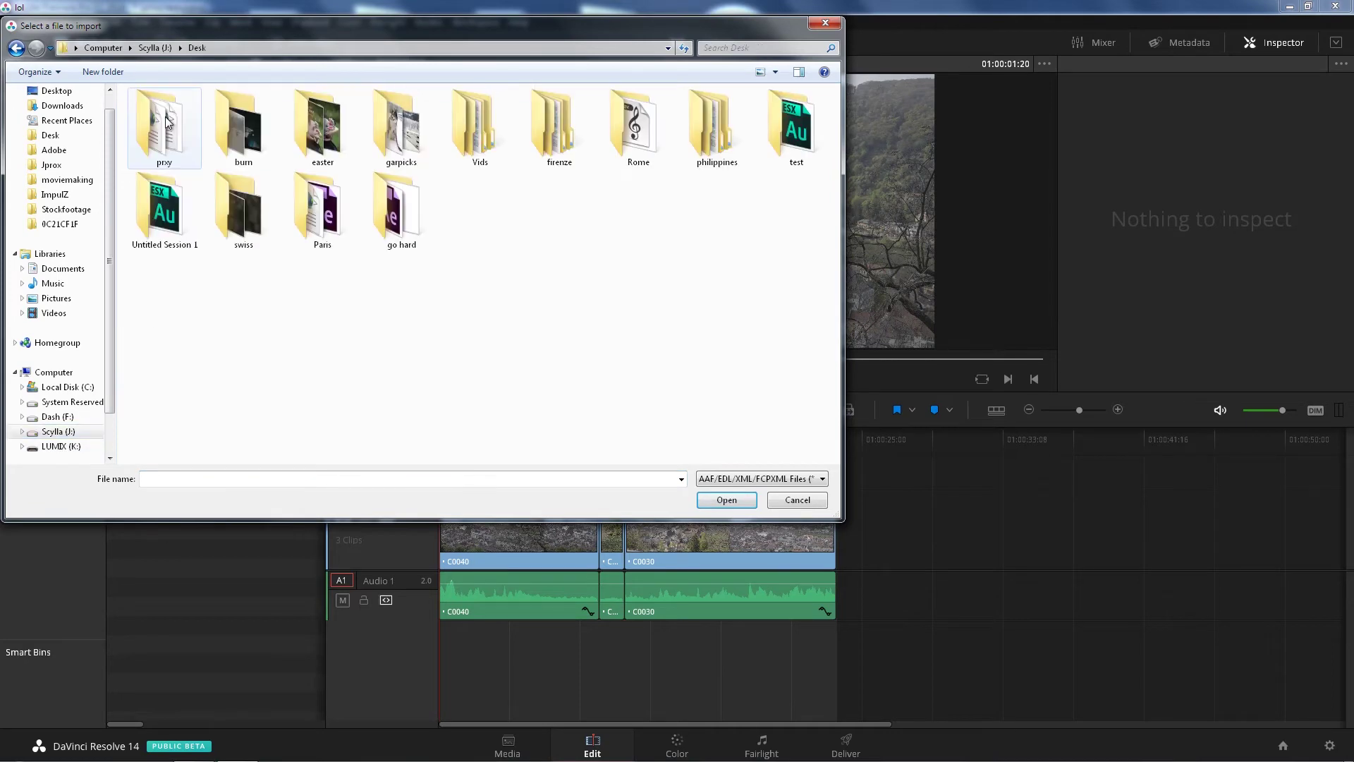
double_click(168, 123)
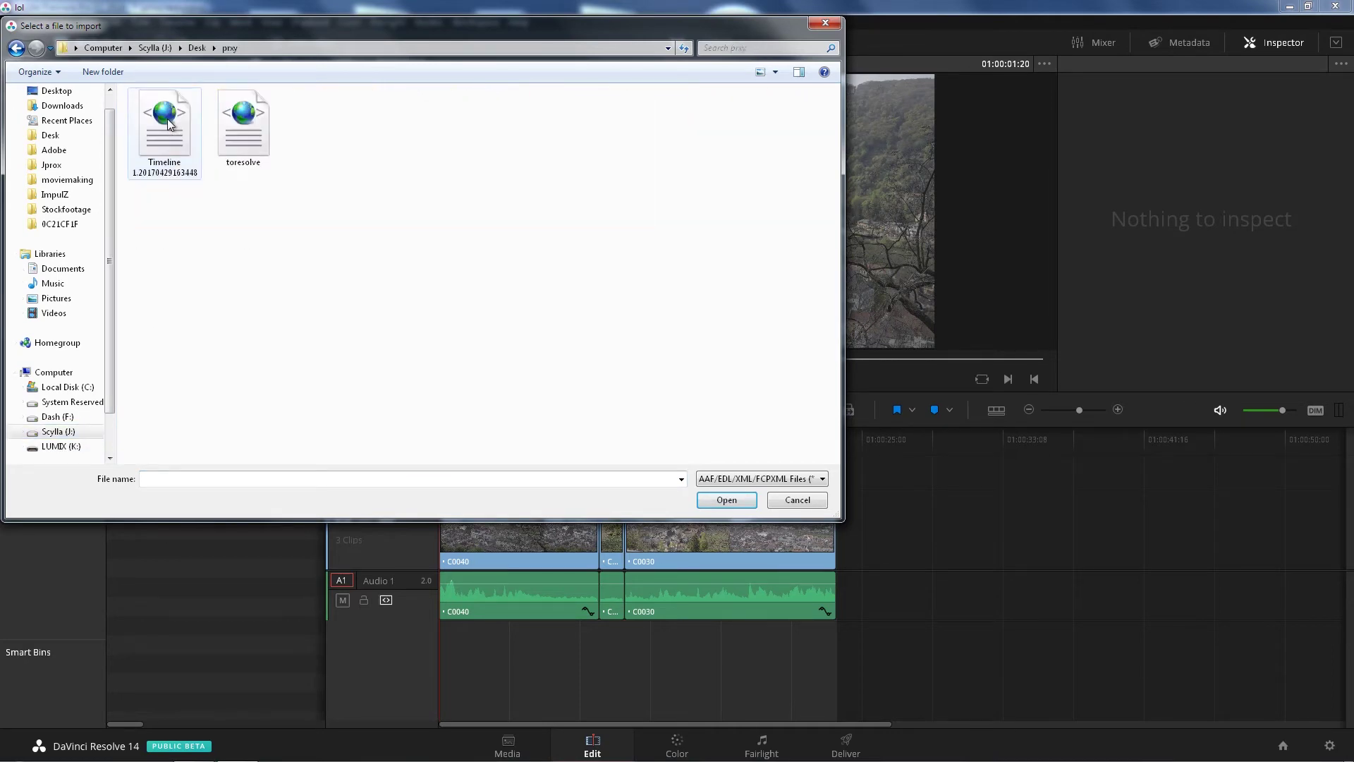
double_click(251, 137)
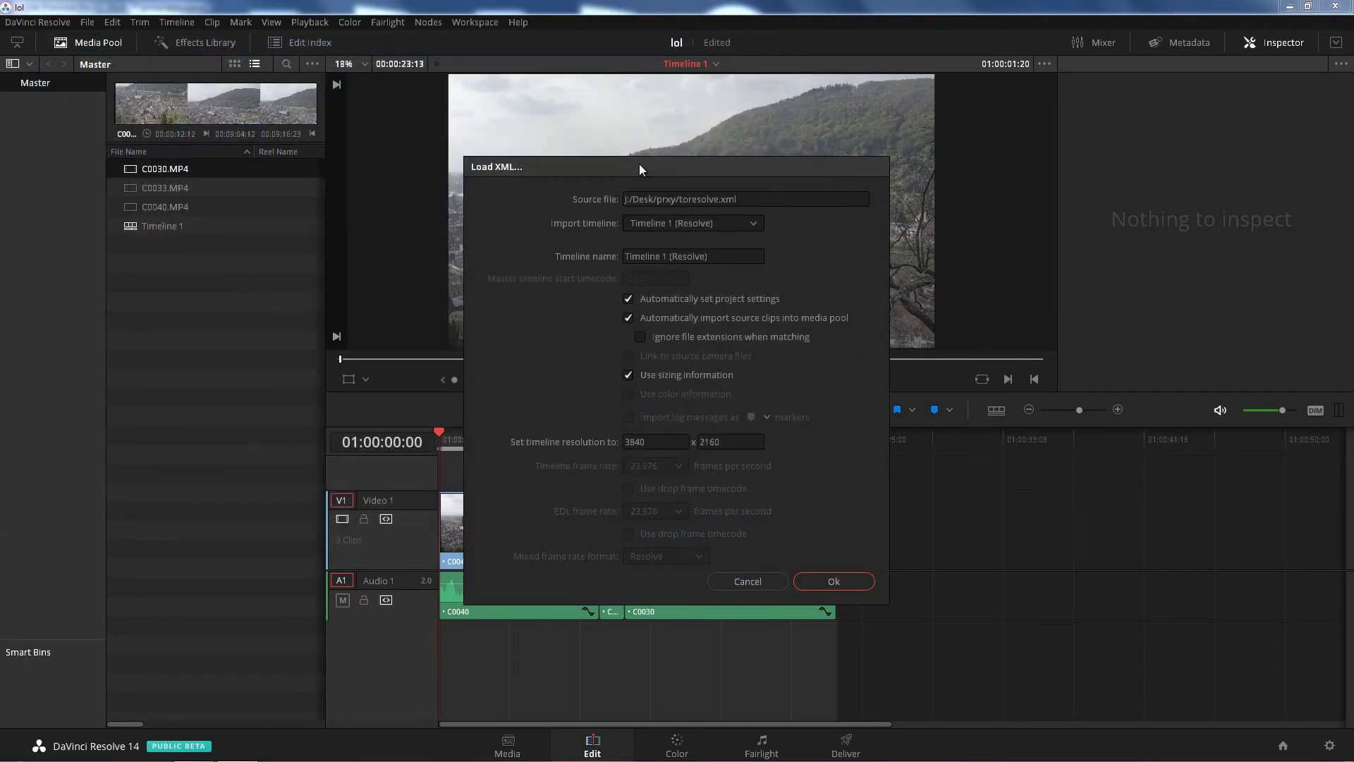
Step: Load the XML as a timeline with 'Automatically import source clips into media pool' unticked
drag(725, 173, 720, 193)
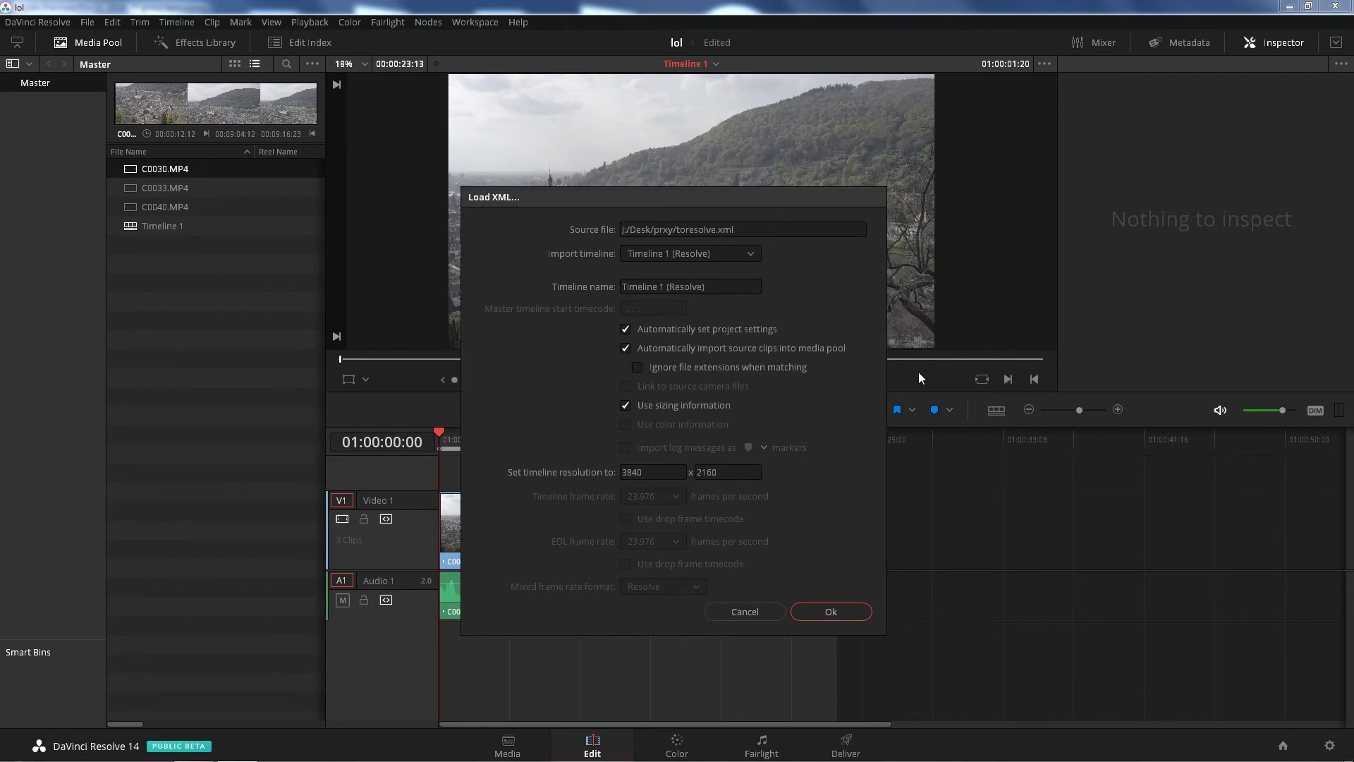
click(625, 349)
click(841, 616)
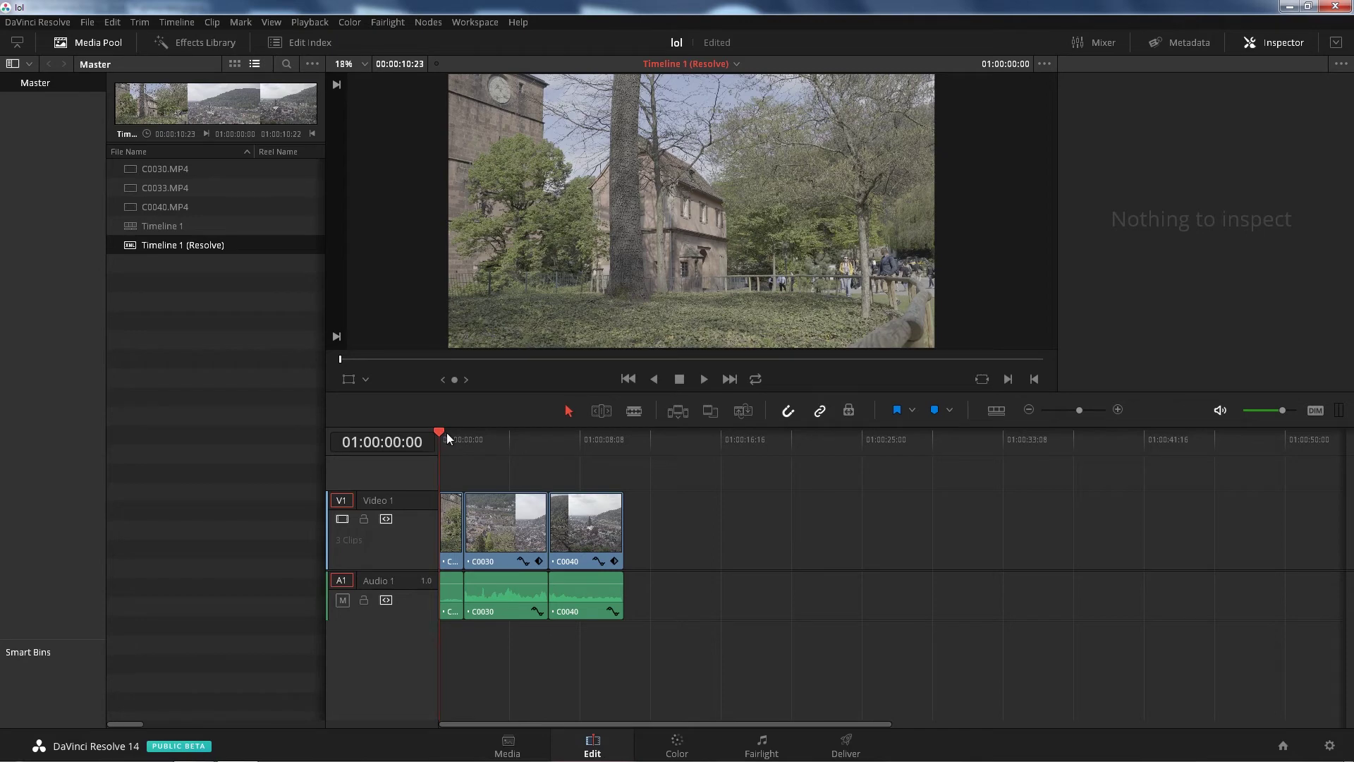
Step: Play back the imported Timeline 1 (Resolve), stop it, and go to the Color page
drag(446, 433, 445, 434)
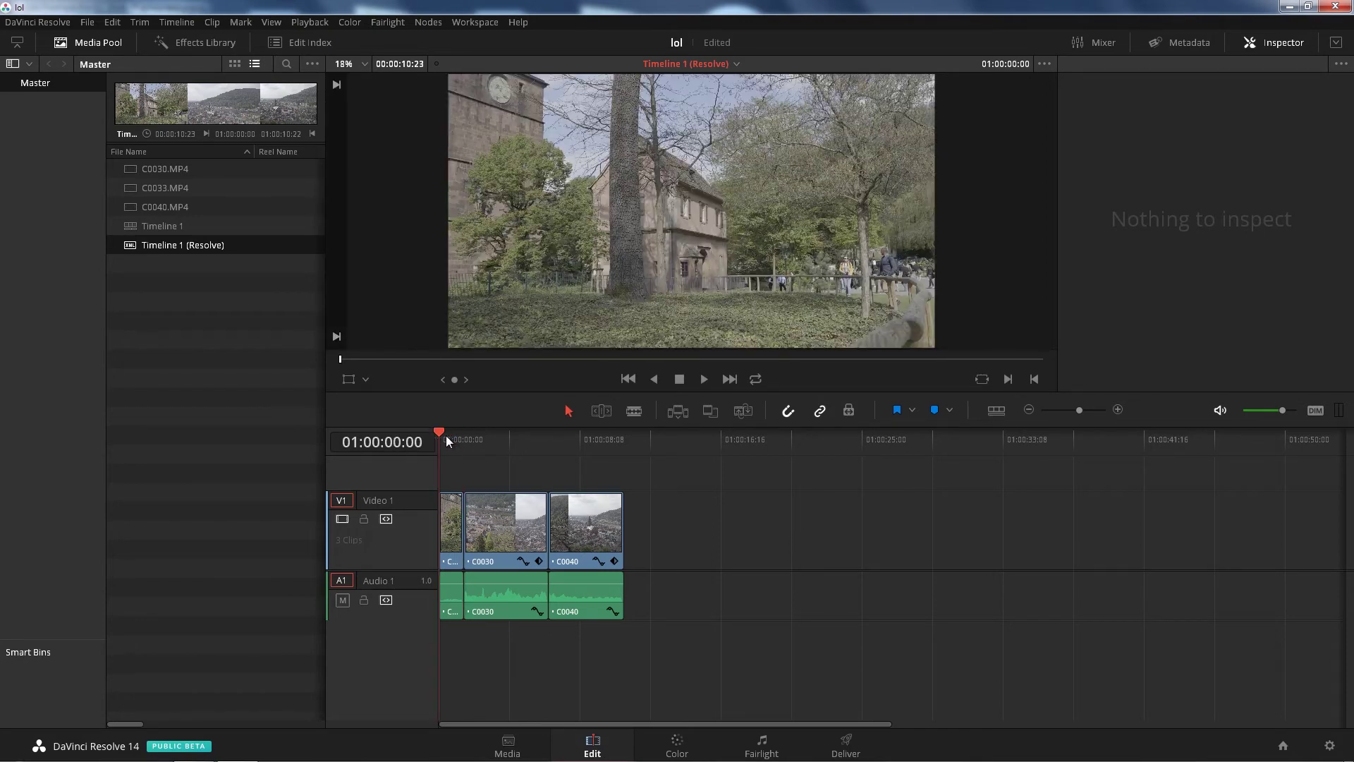
click(705, 379)
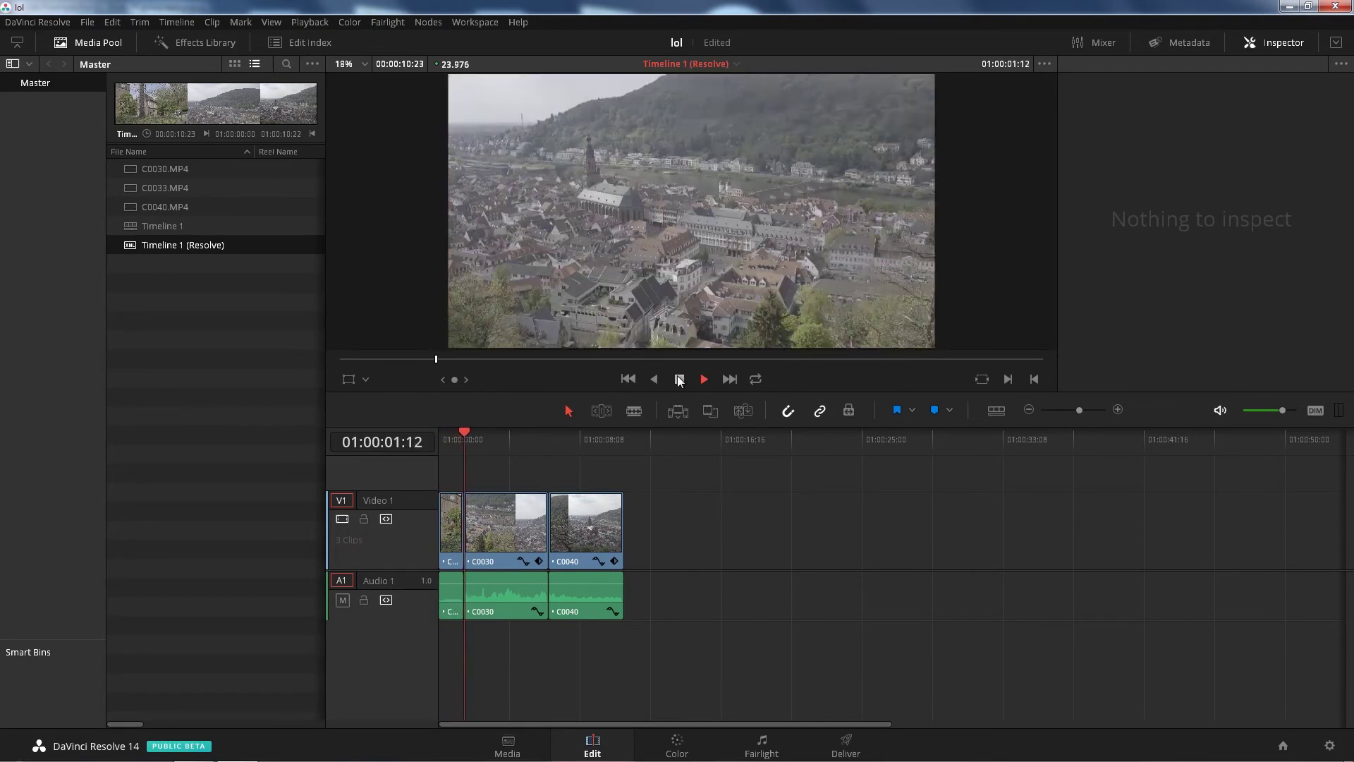
click(679, 380)
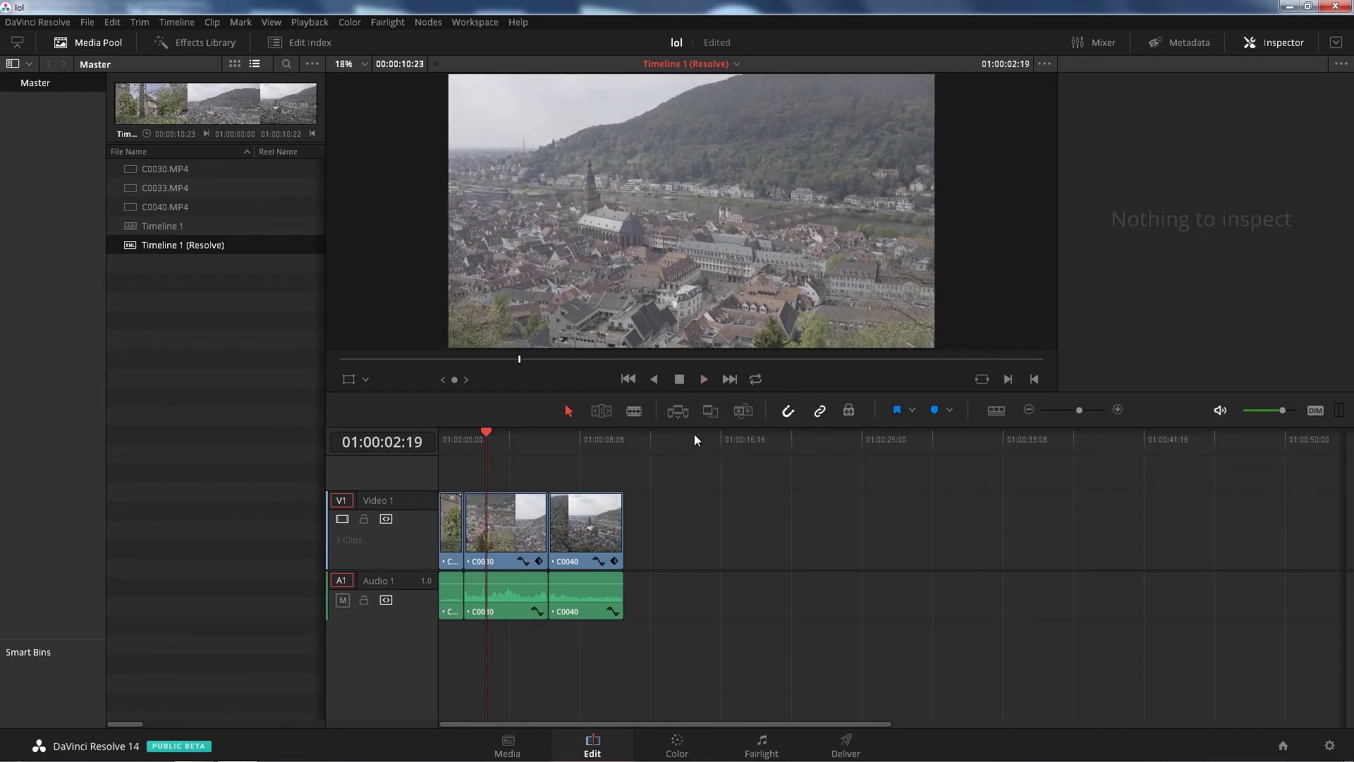
click(677, 745)
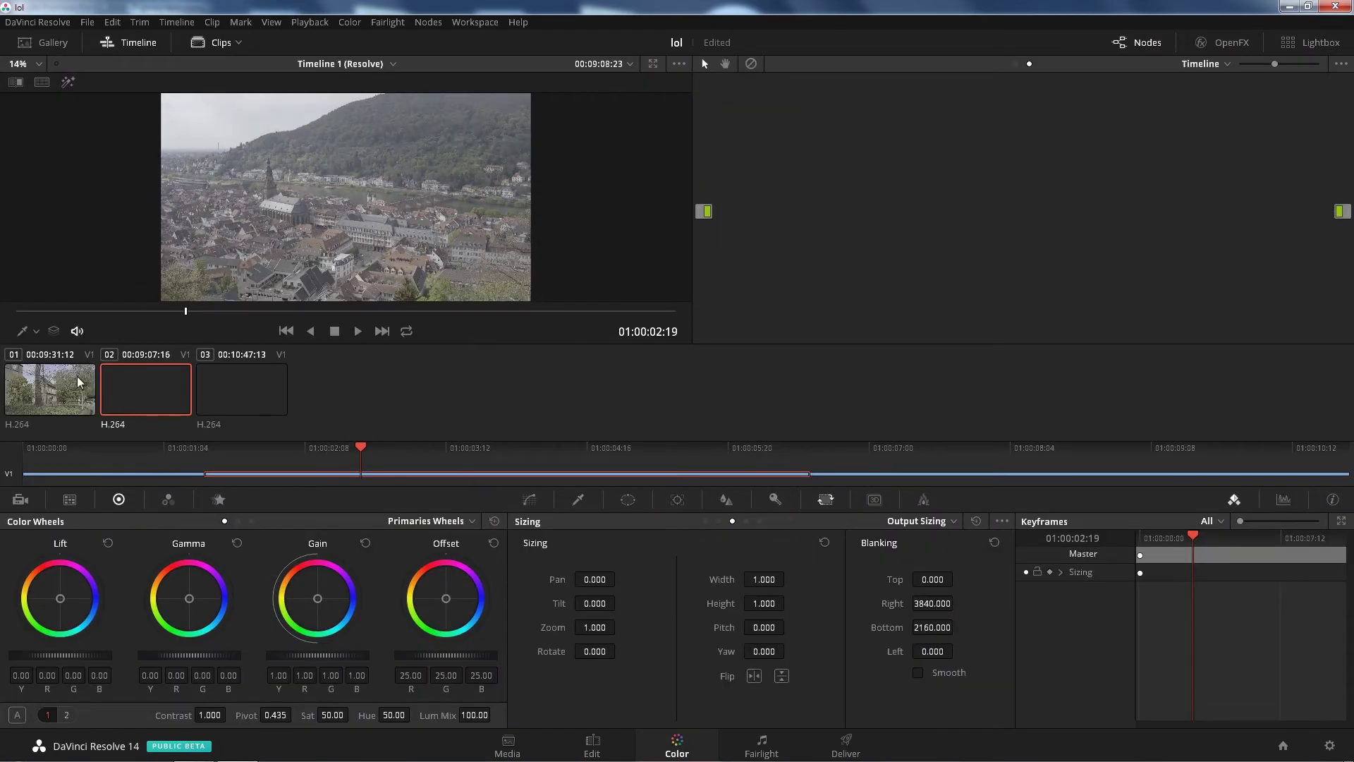
Step: Switch the Resolve node graph from timeline nodes to per-clip nodes
click(233, 314)
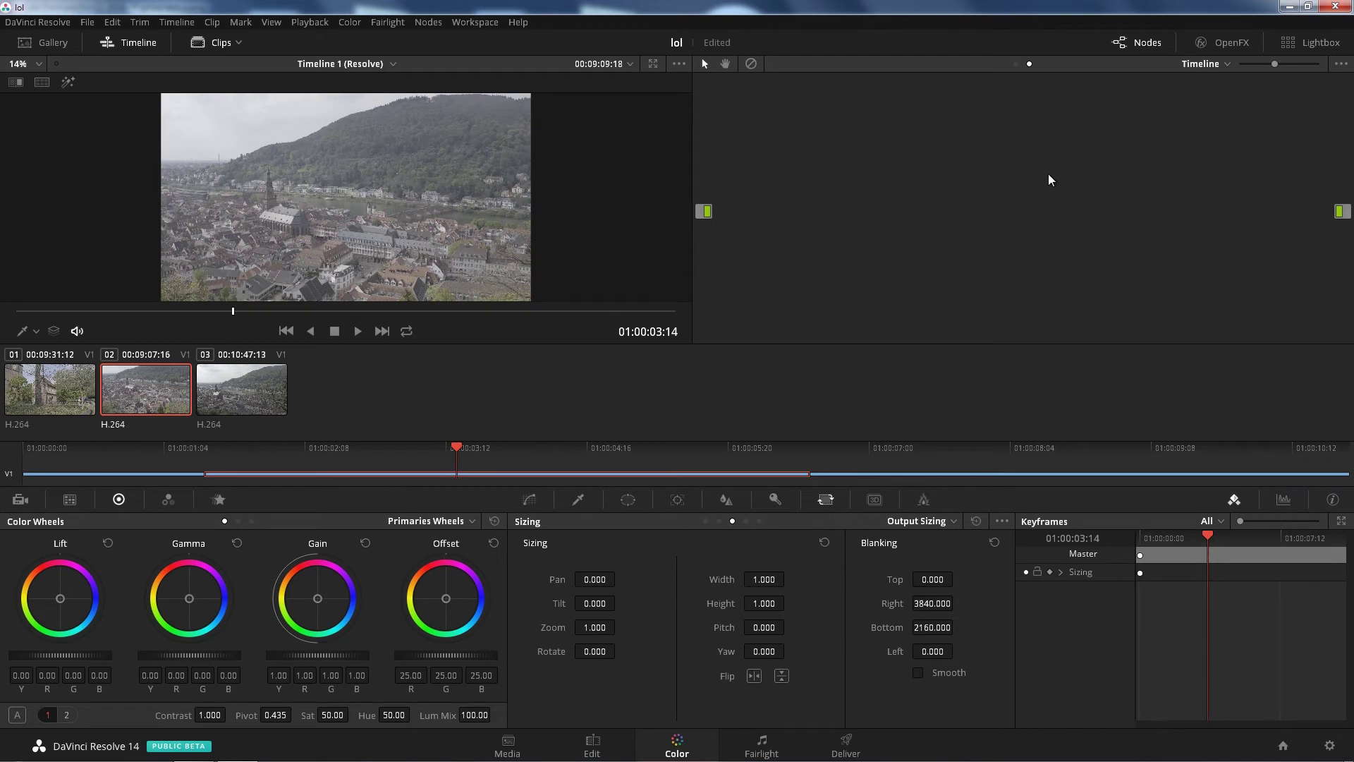
click(1206, 63)
click(1209, 98)
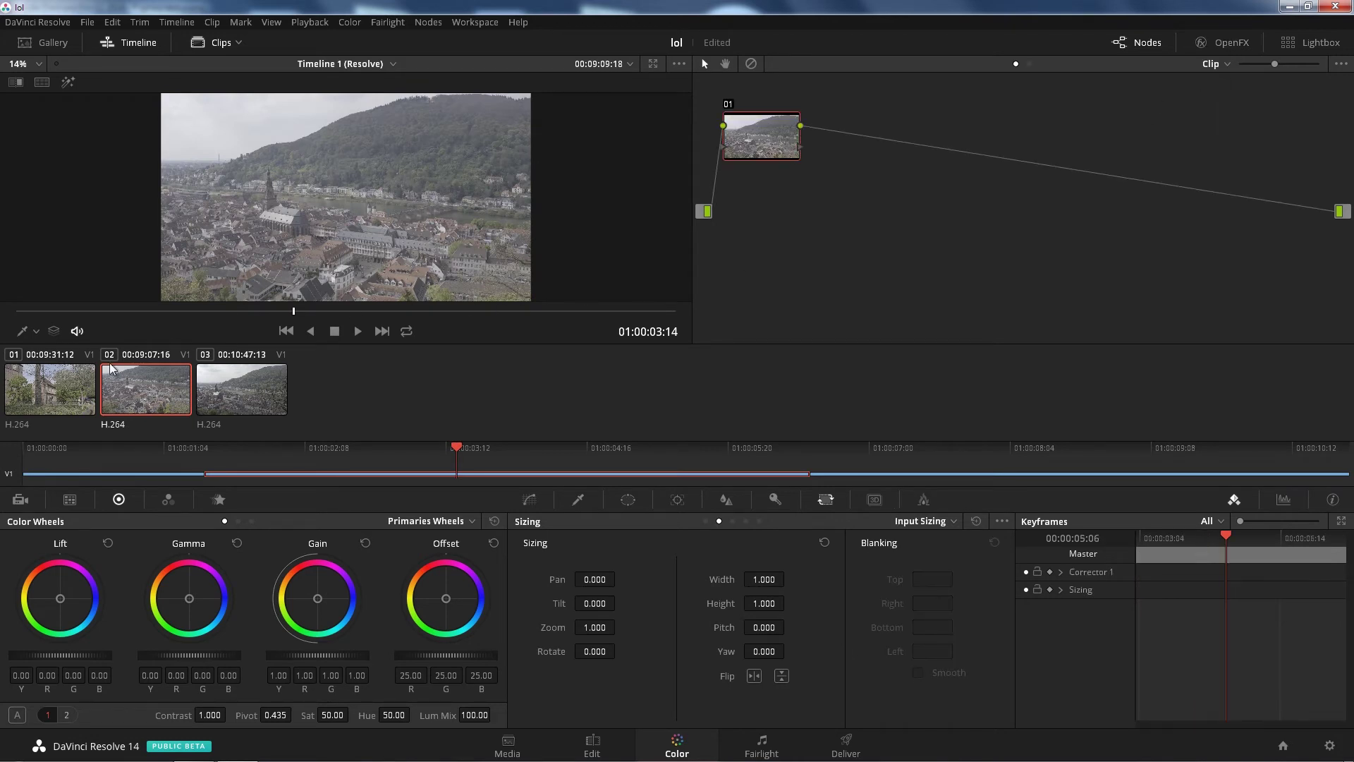
Step: Lower clip 01's lift to -0.08 and clip 02's gamma to -0.03
click(78, 381)
click(21, 499)
click(120, 499)
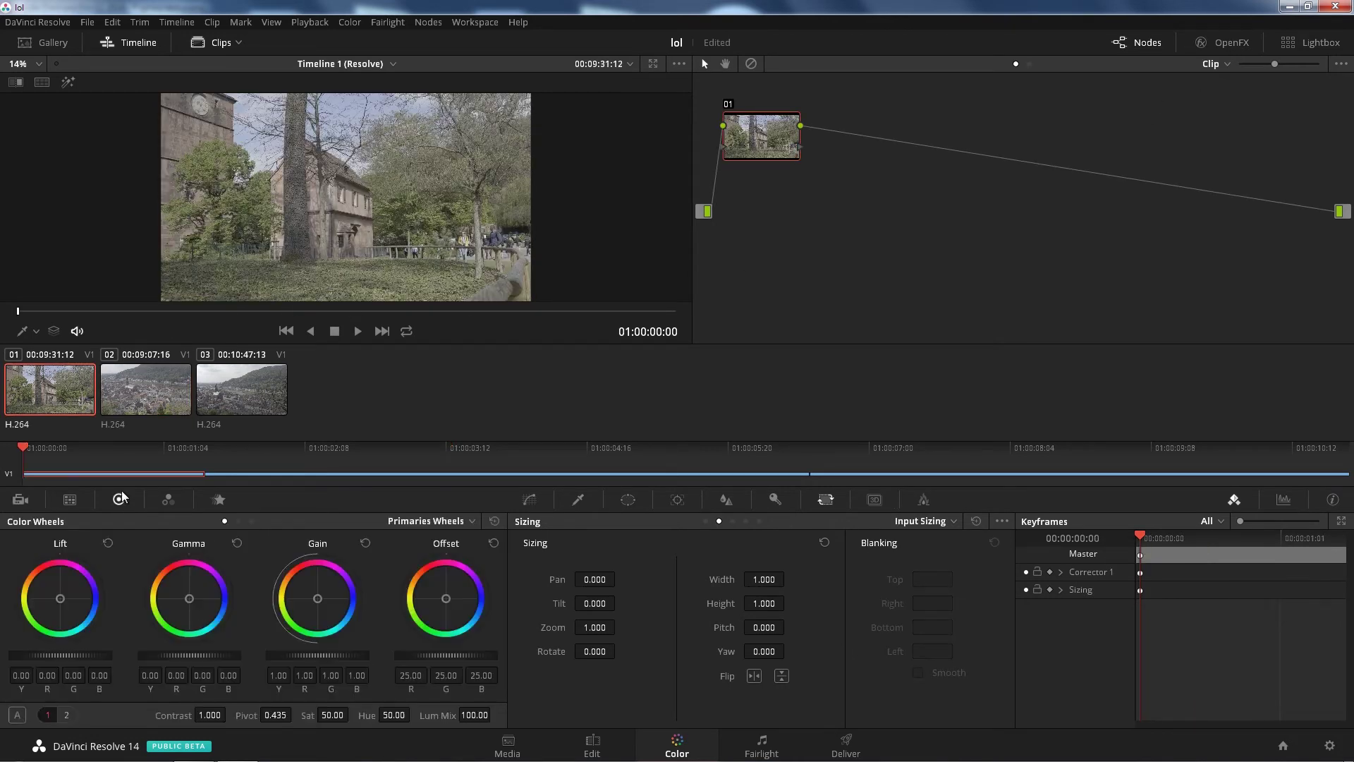
mouse_move(88, 655)
mouse_down()
mouse_move(106, 656)
mouse_move(74, 655)
mouse_up()
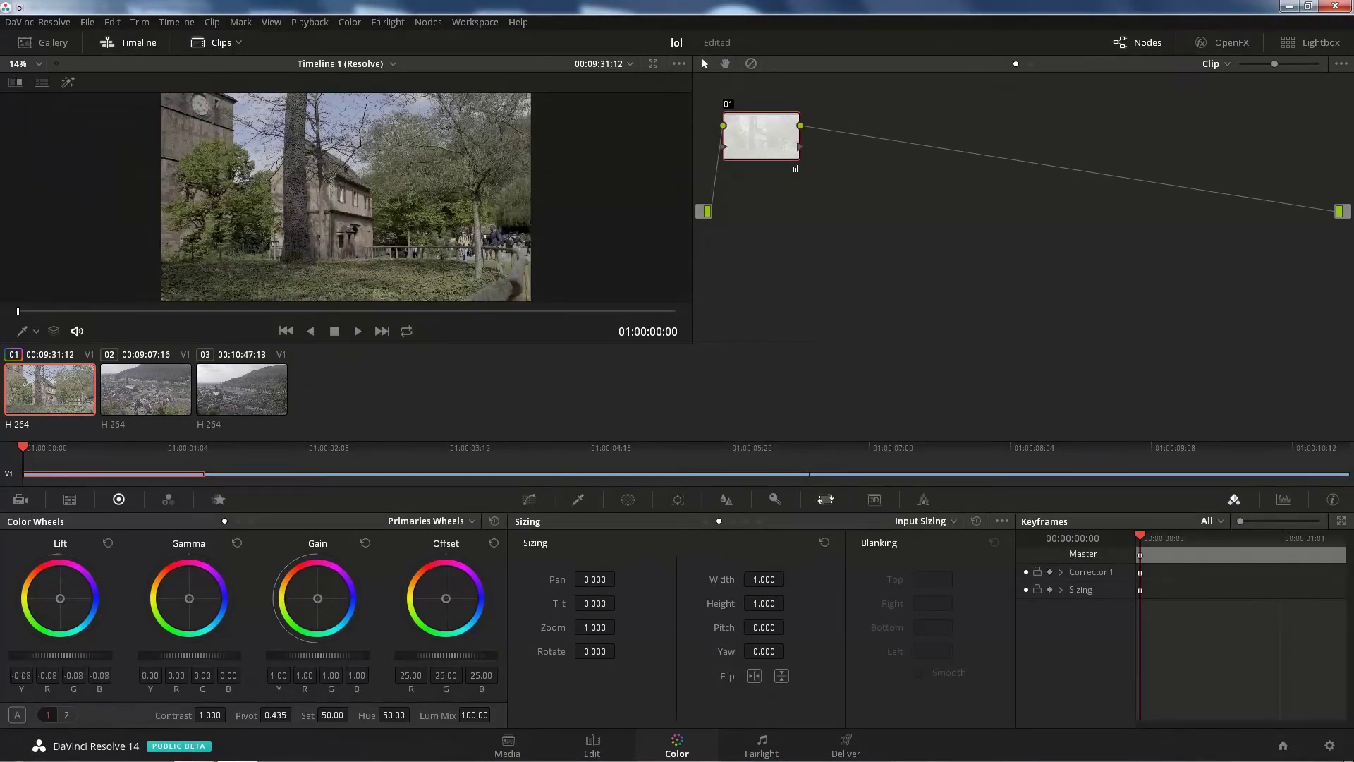
click(145, 397)
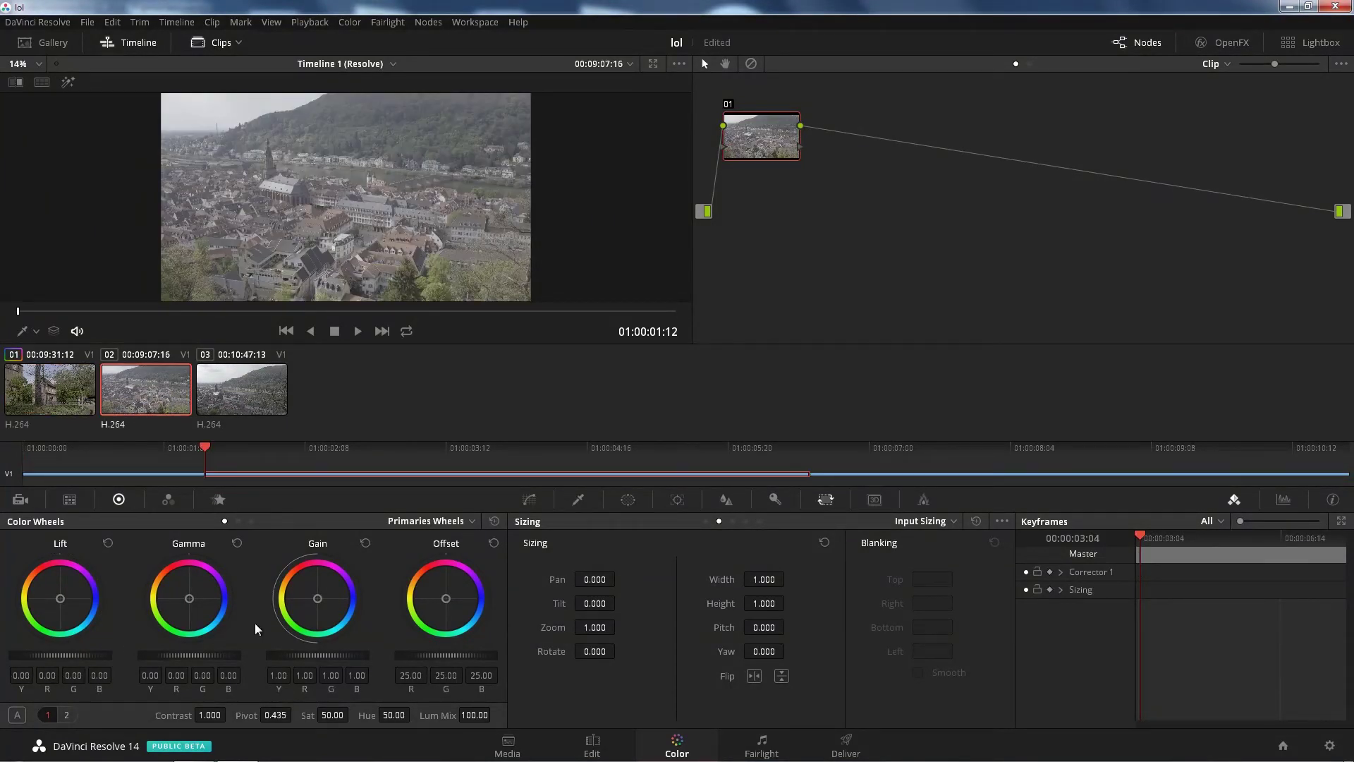
drag(204, 670, 196, 670)
Step: Set clip 03's gain to 0.80 and offset to 30.35, then hide the Clips strip
click(268, 387)
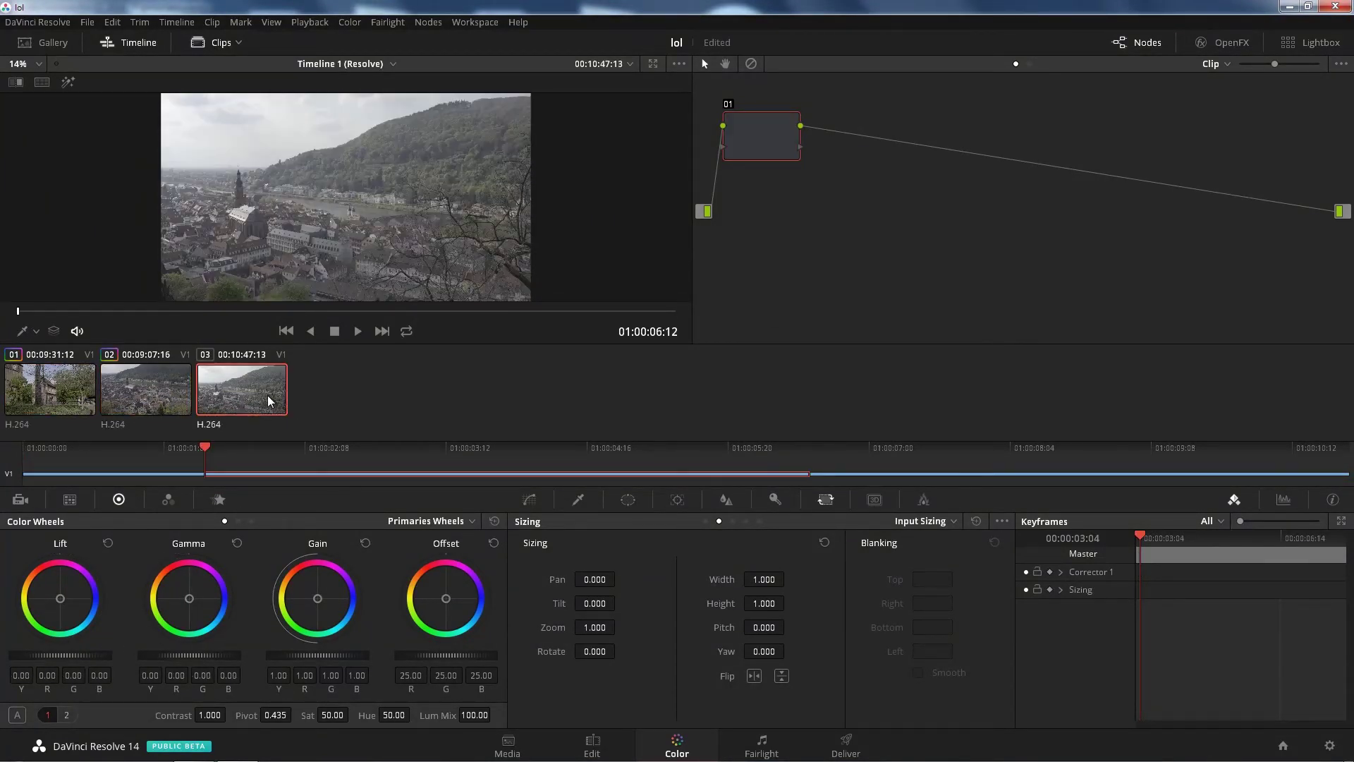
mouse_move(318, 655)
mouse_down()
mouse_move(282, 655)
mouse_move(303, 655)
mouse_up()
mouse_move(446, 655)
mouse_down()
mouse_move(430, 656)
mouse_move(479, 655)
mouse_move(462, 655)
mouse_up()
click(11, 350)
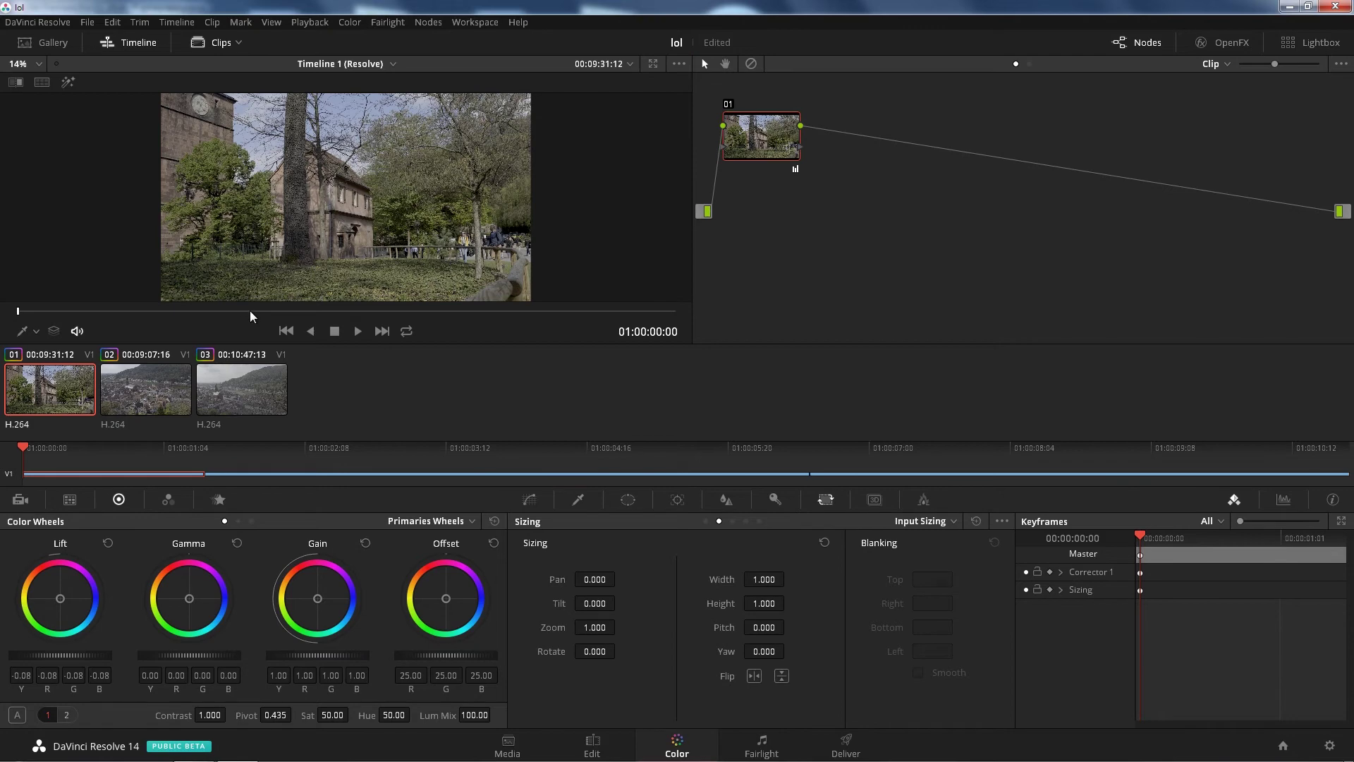
click(220, 43)
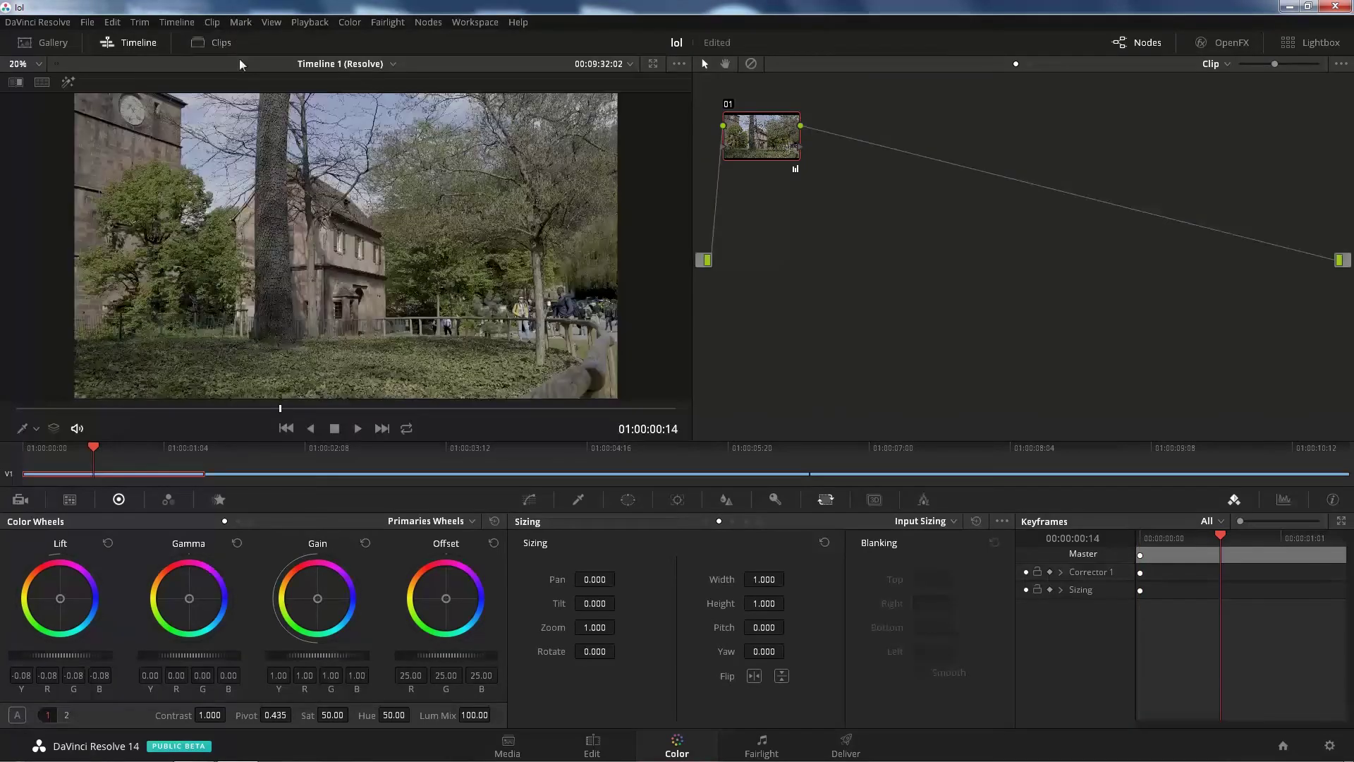
Step: On the Deliver page, select the Premiere XML render preset
click(847, 741)
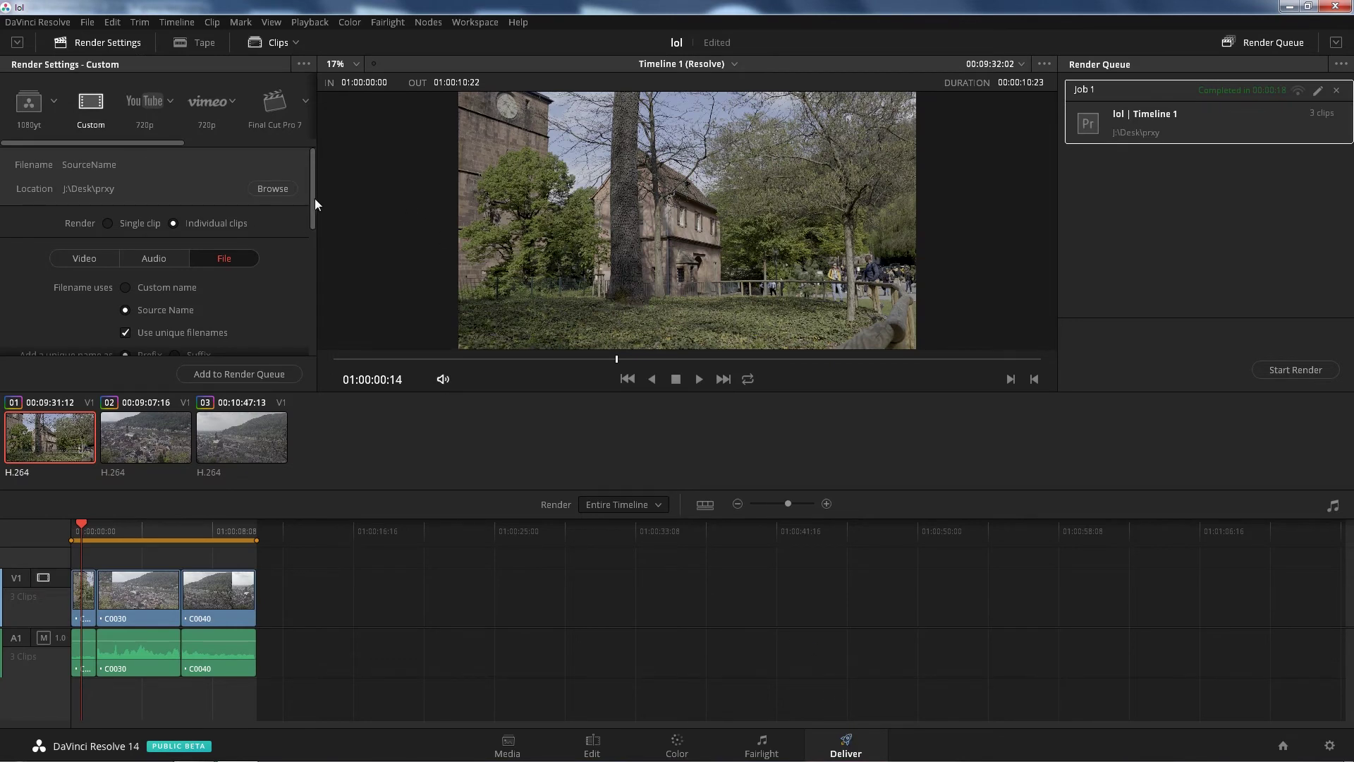
scroll(315, 199, down, 2)
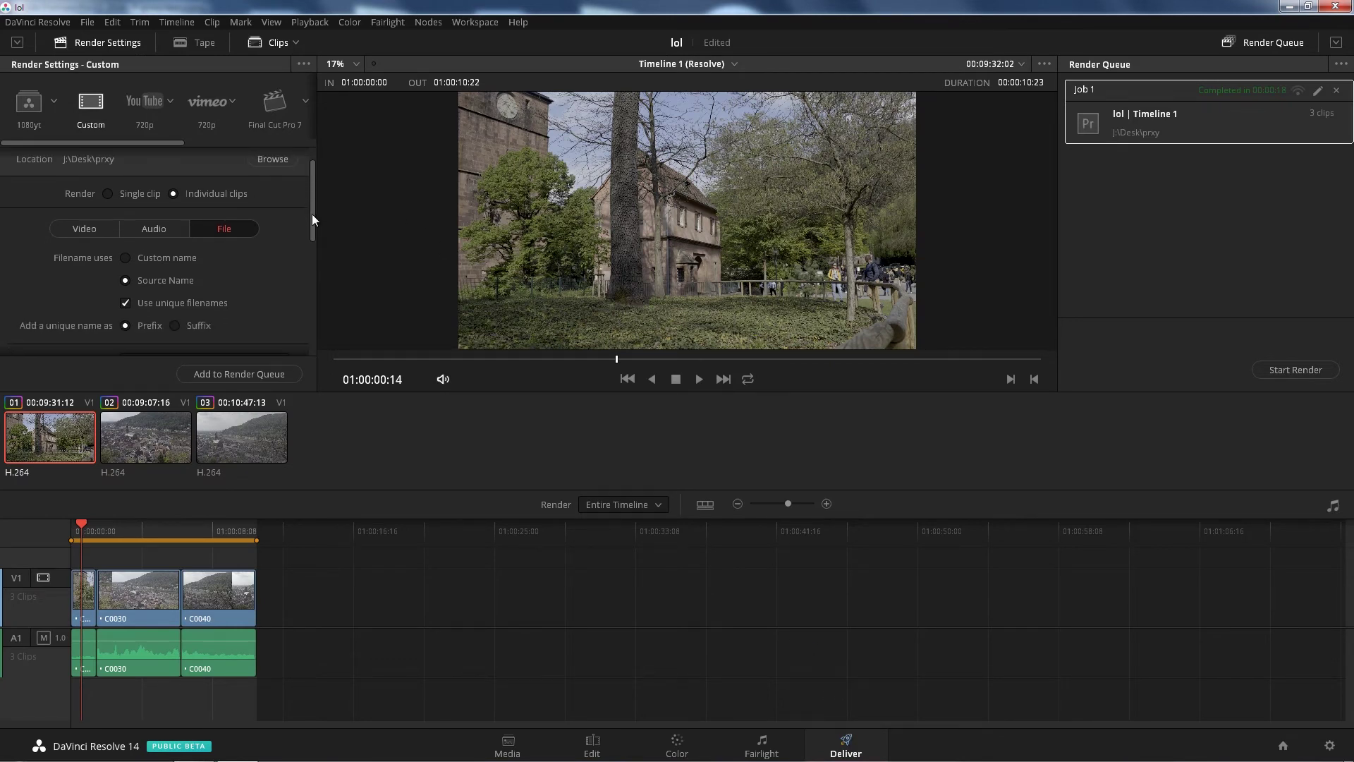
scroll(312, 218, down, 2)
scroll(308, 212, up, 4)
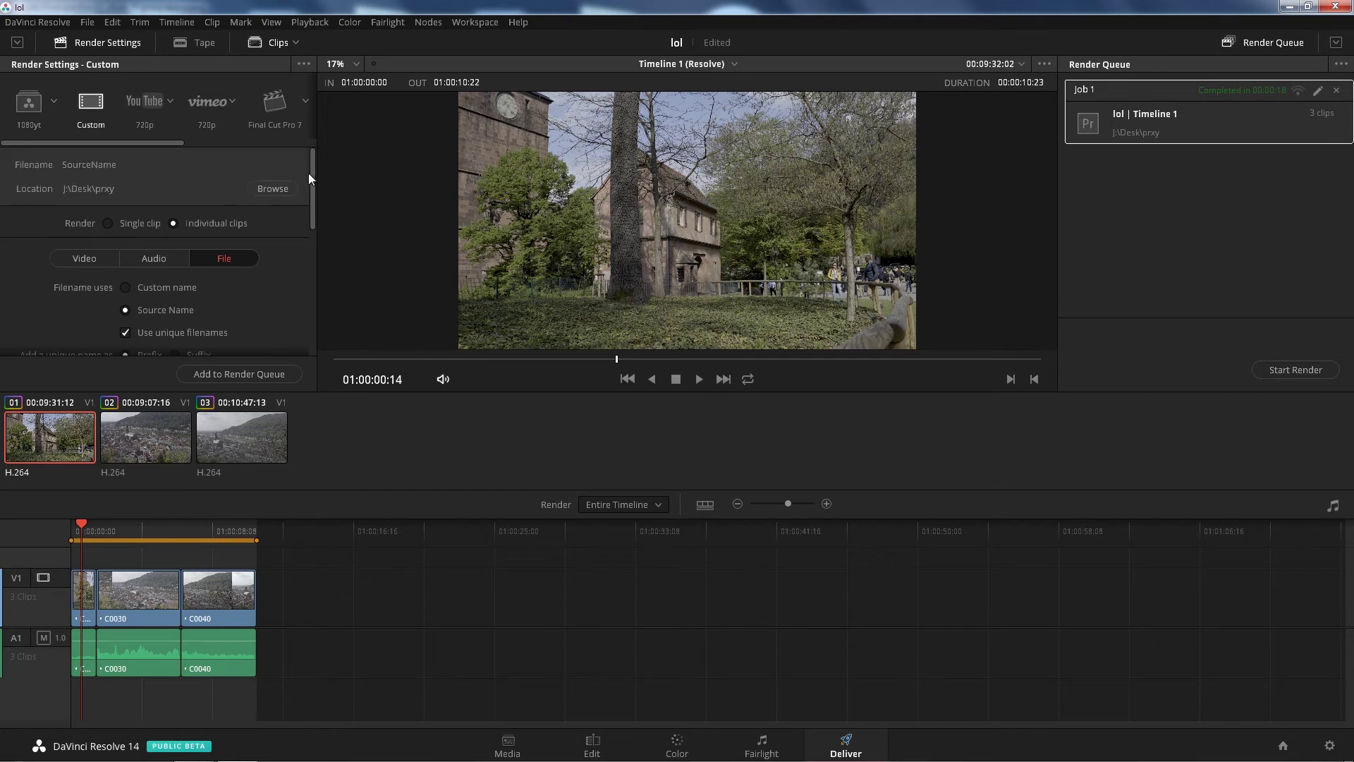
drag(139, 142, 327, 146)
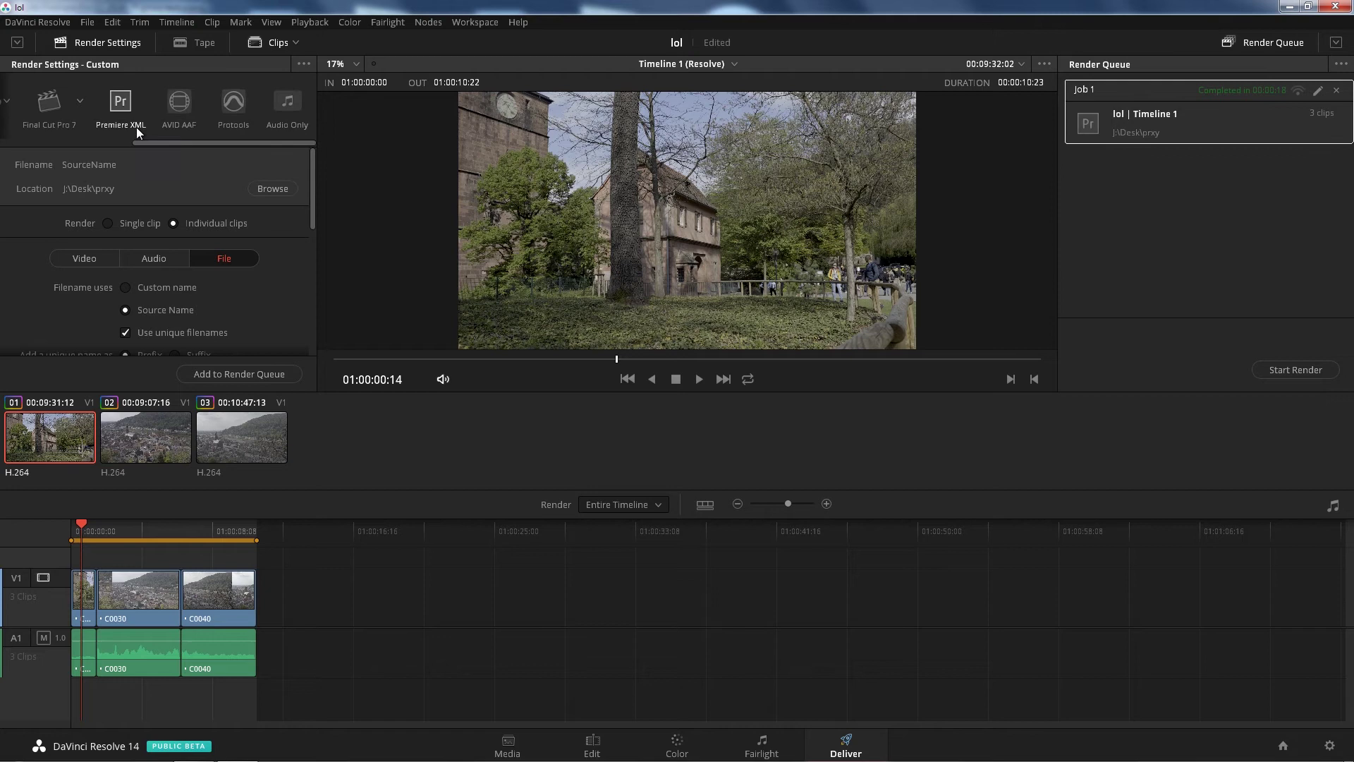
click(124, 108)
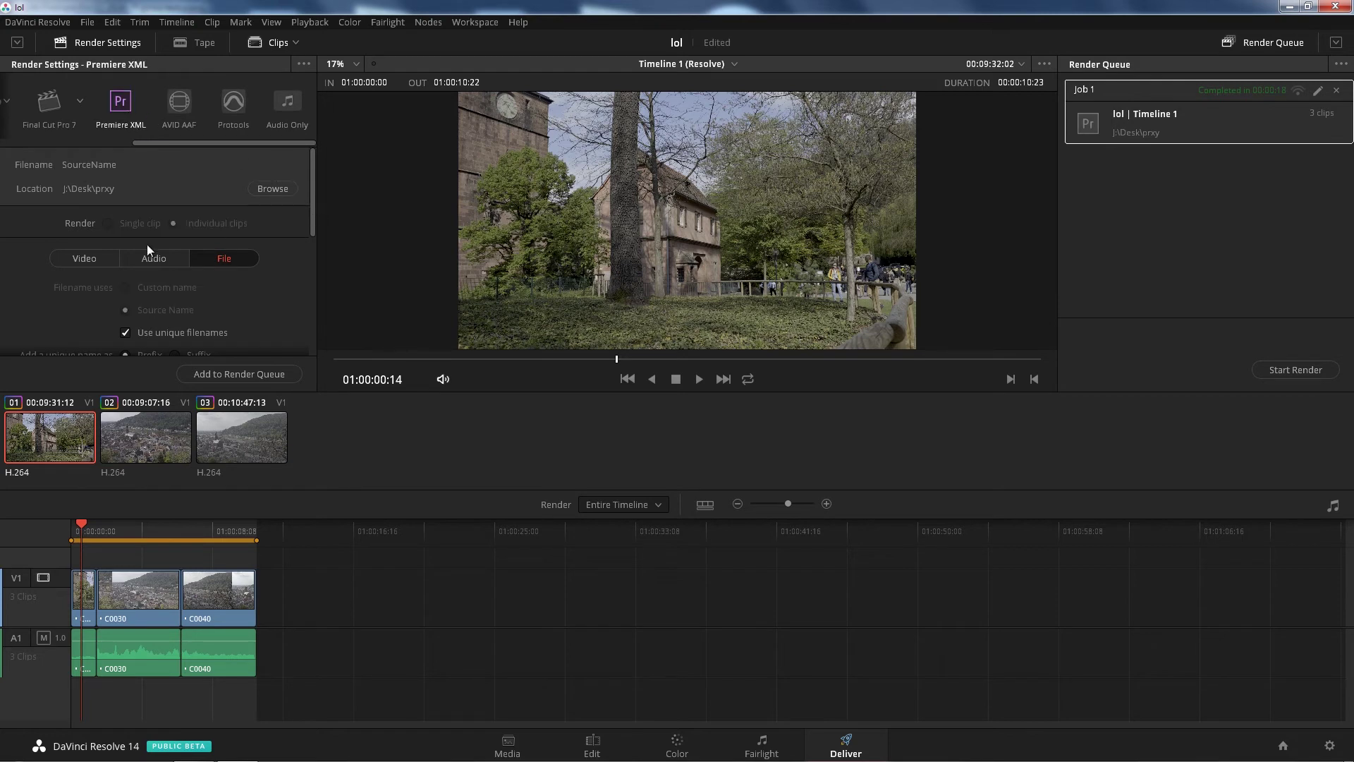
Step: Review the preset's video and audio settings, then go back to the File destination options
click(86, 259)
scroll(316, 215, down, 3)
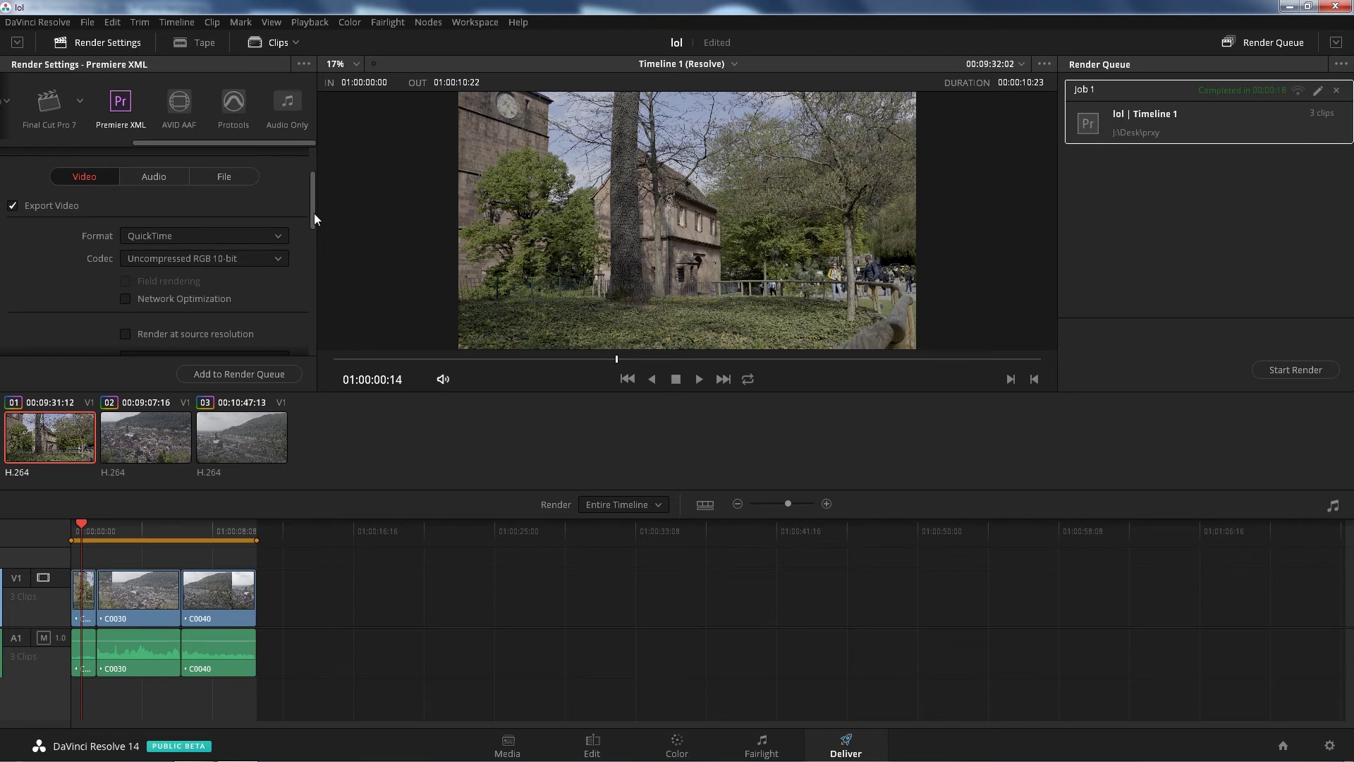
mouse_move(305, 203)
mouse_down()
mouse_move(299, 342)
mouse_move(313, 158)
mouse_move(307, 311)
mouse_move(311, 211)
mouse_up()
click(169, 258)
click(222, 256)
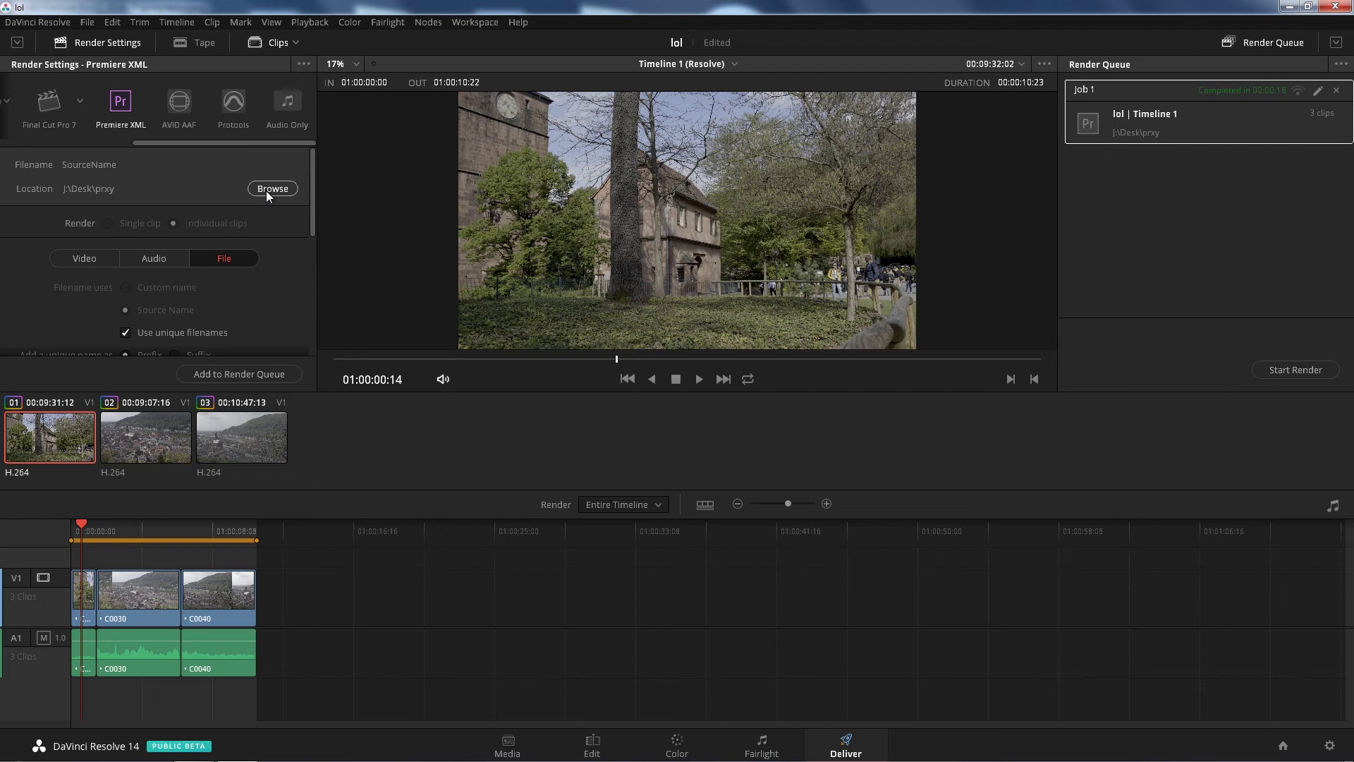
click(268, 191)
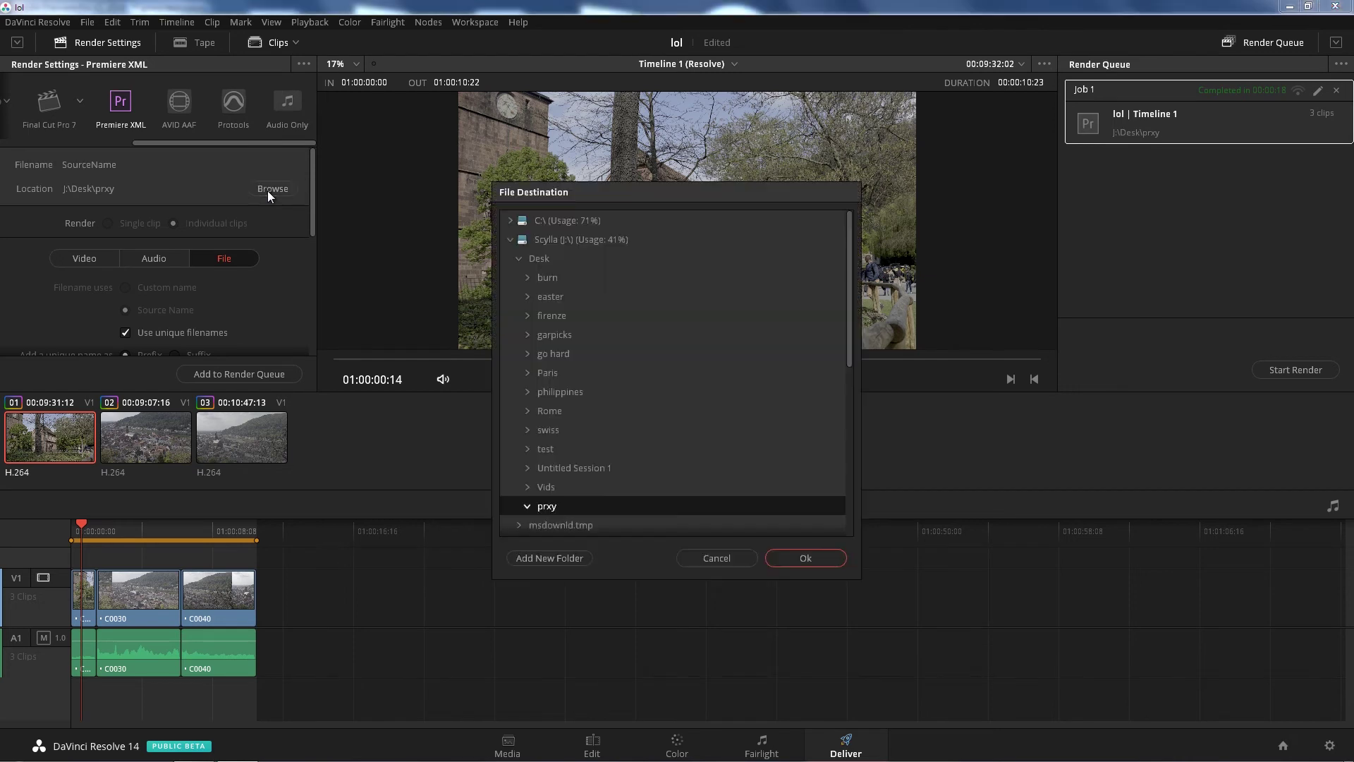
Step: Create a 'done' folder inside prxy and set it as the render location
click(556, 557)
text(done)
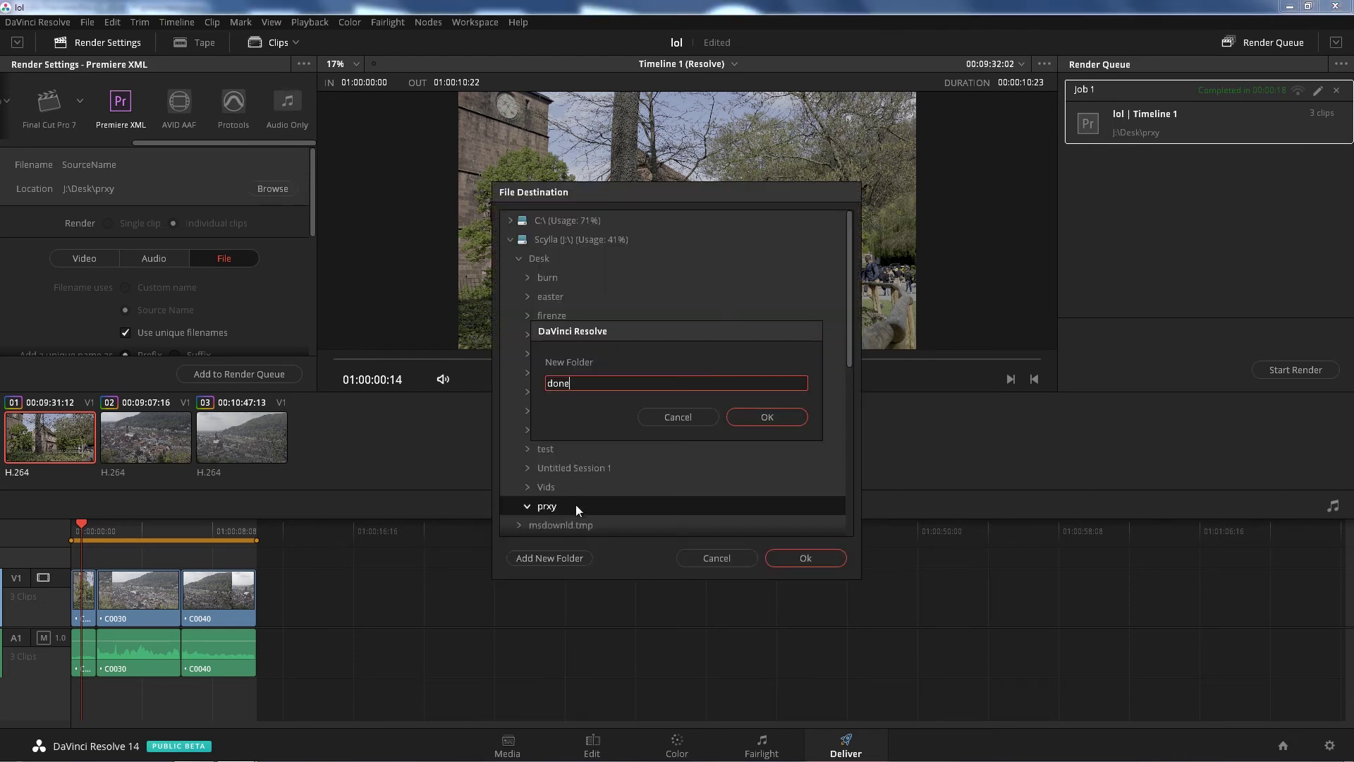
click(767, 418)
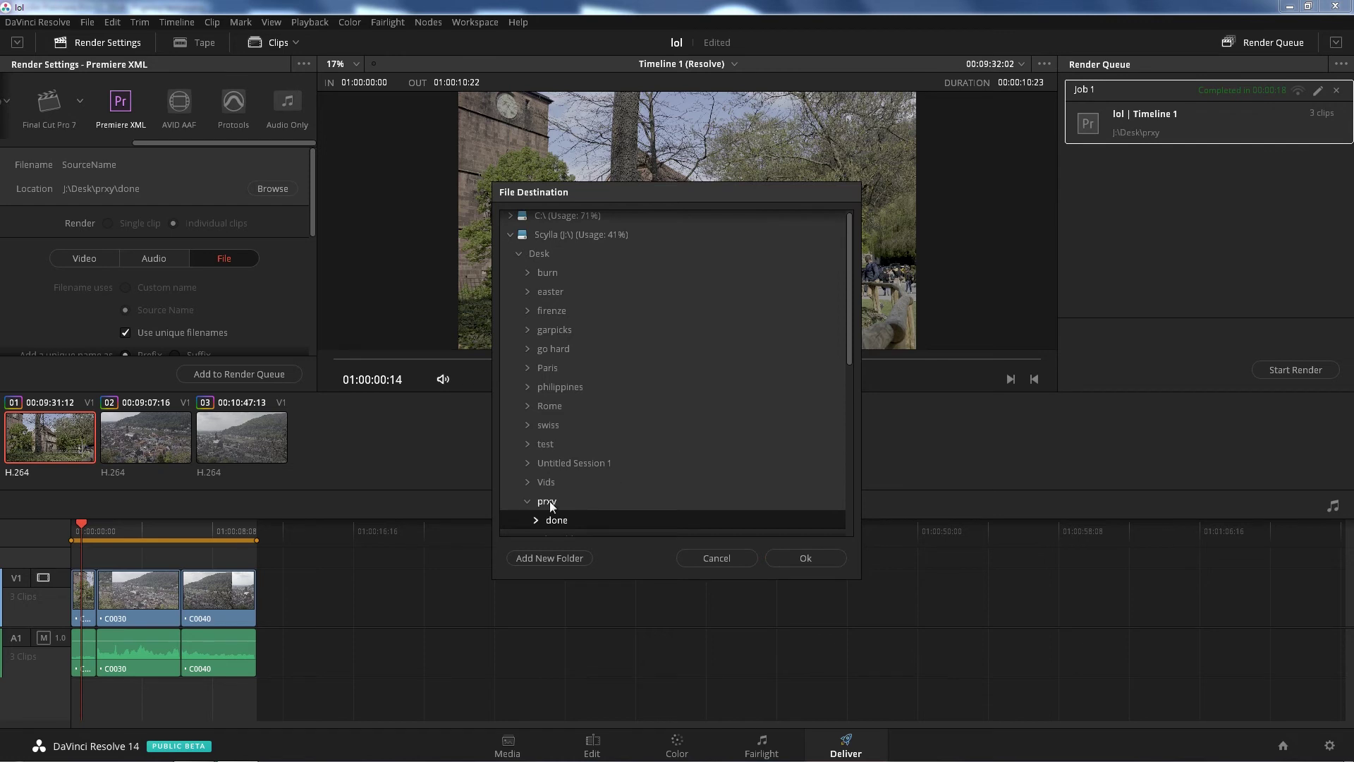
click(806, 557)
Step: Queue and render the Premiere XML job, then return to the Edit page
click(253, 378)
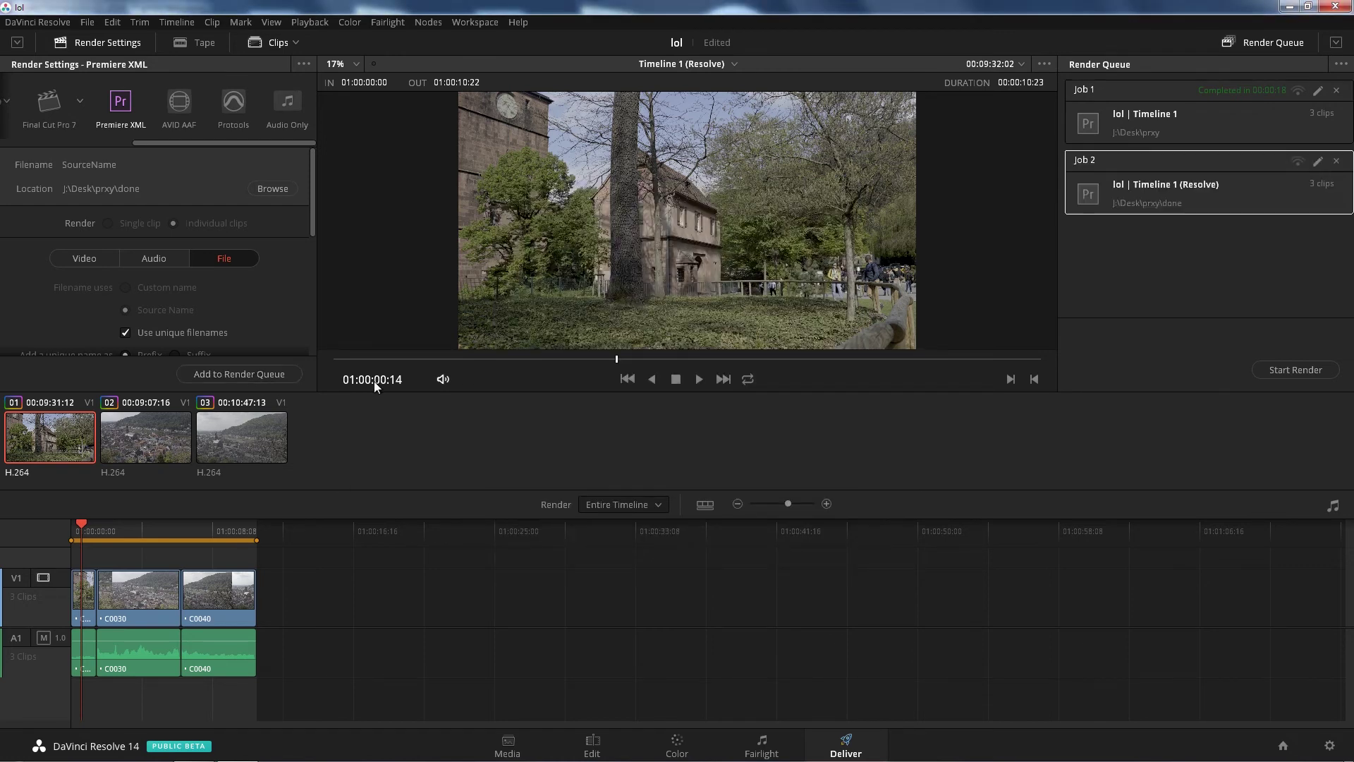
click(1309, 371)
click(592, 744)
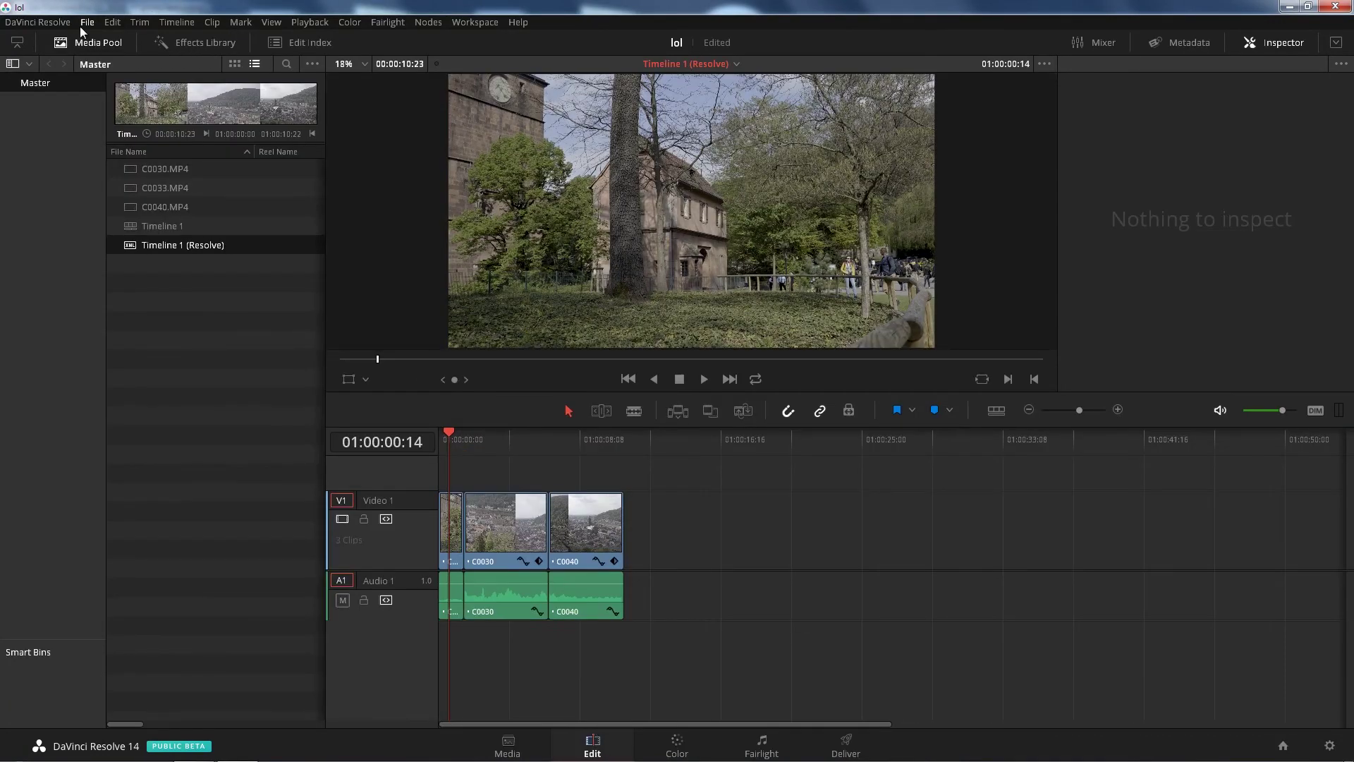
Step: Export Timeline 1 (Resolve) as XML 'backtopremiere' into Scylla (J:) > Desk > prxy
click(86, 22)
click(159, 248)
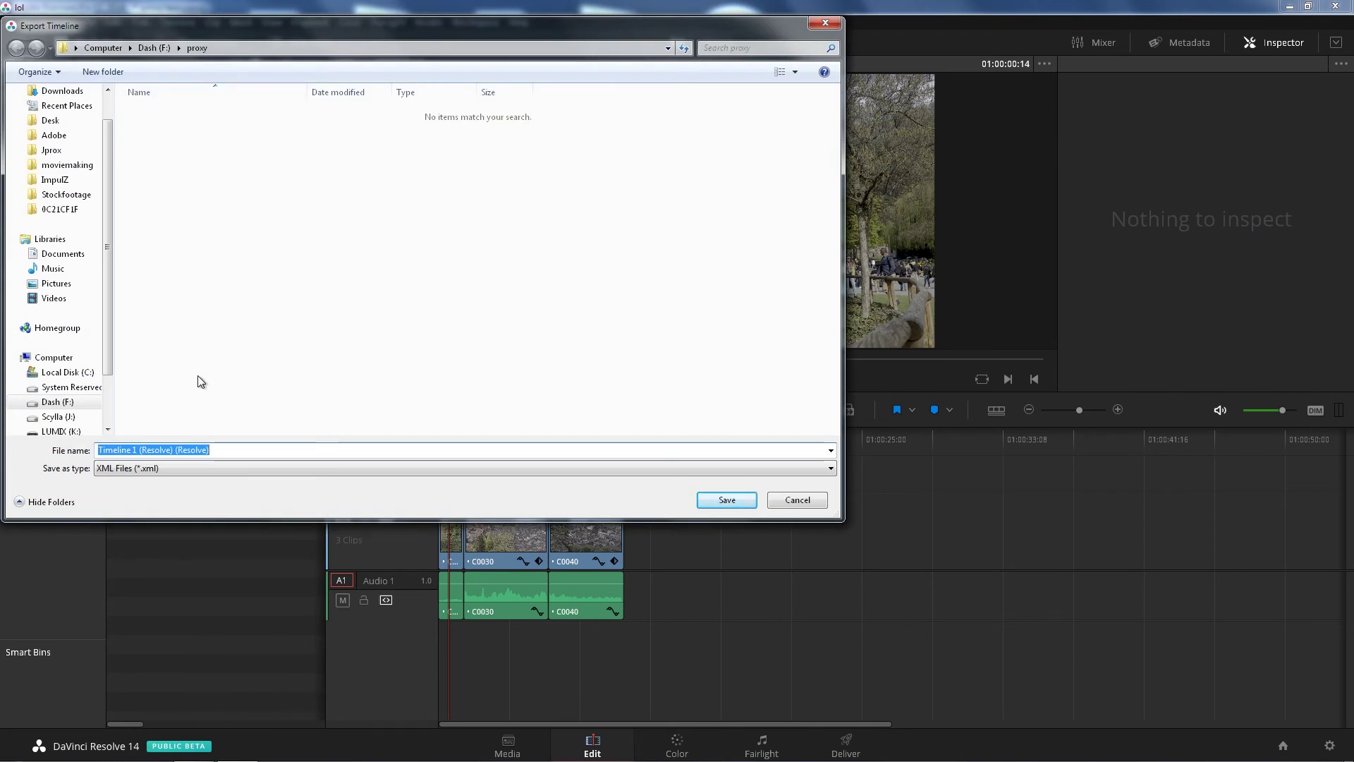
text(backto)
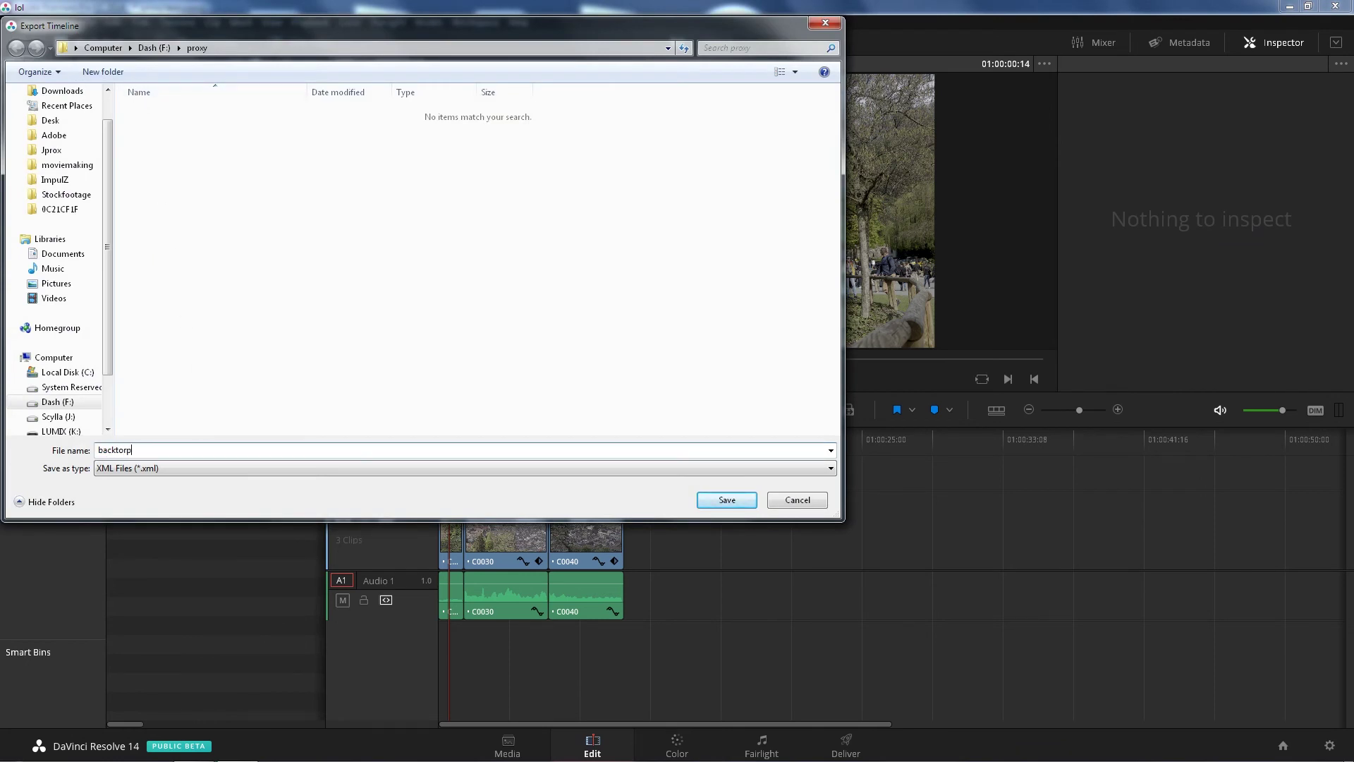
text(rp)
key(BackSpace)
key(BackSpace)
key(BackSpace)
key(BackSpace)
text(topremiere)
click(83, 417)
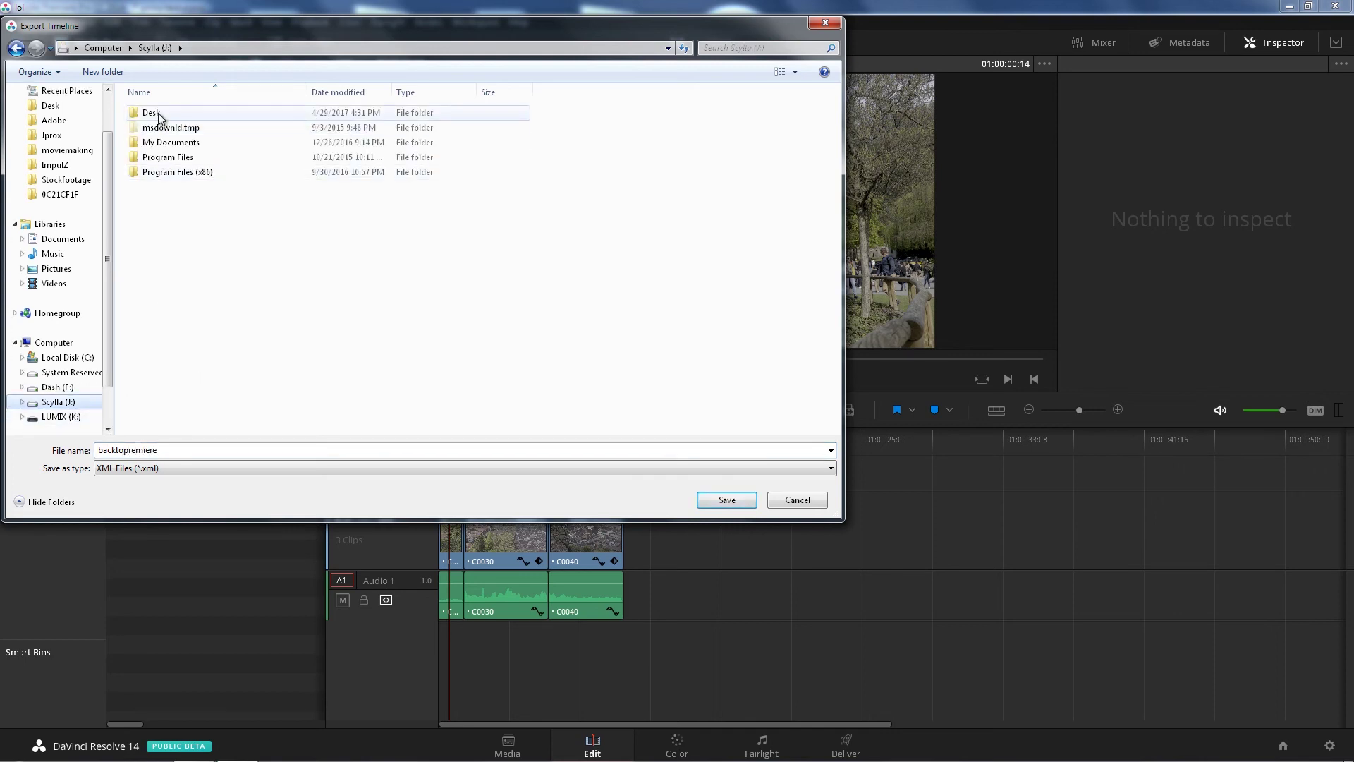
double_click(158, 114)
double_click(164, 121)
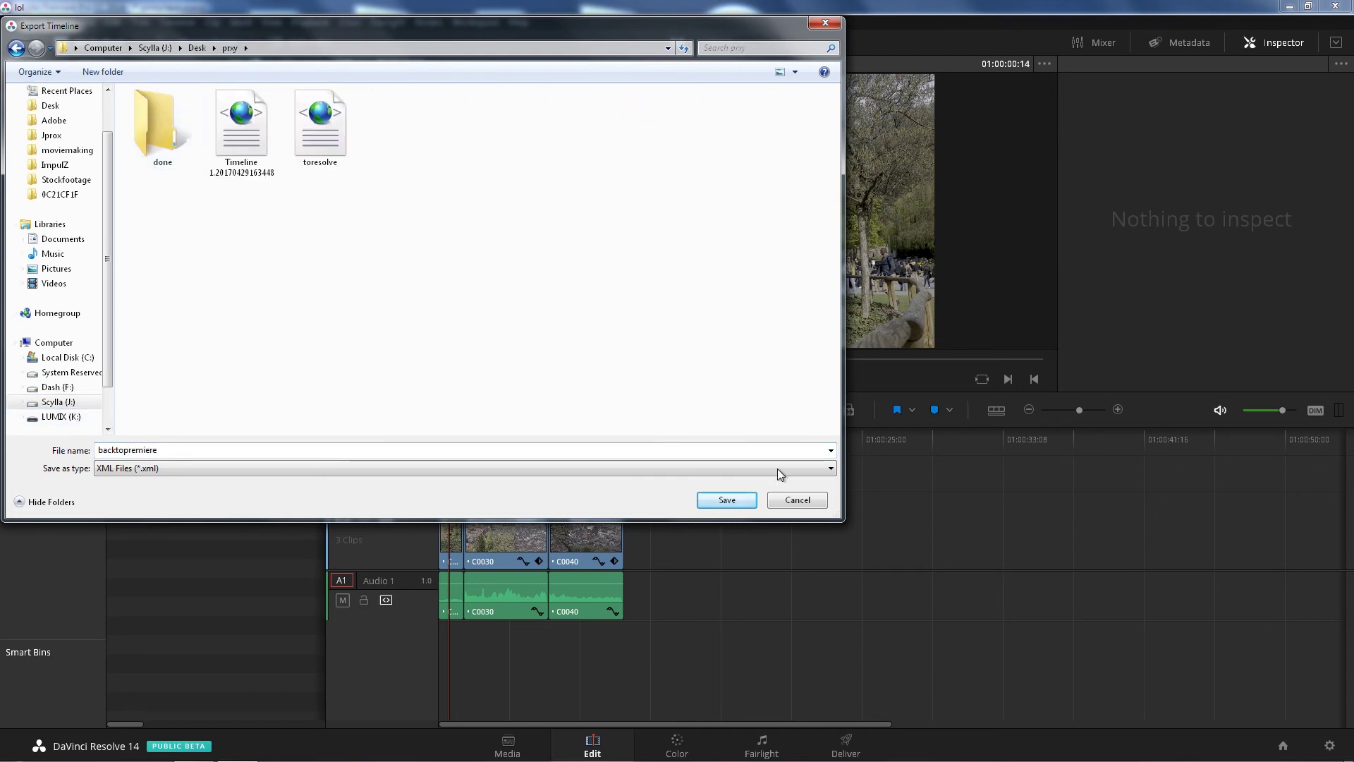
click(727, 500)
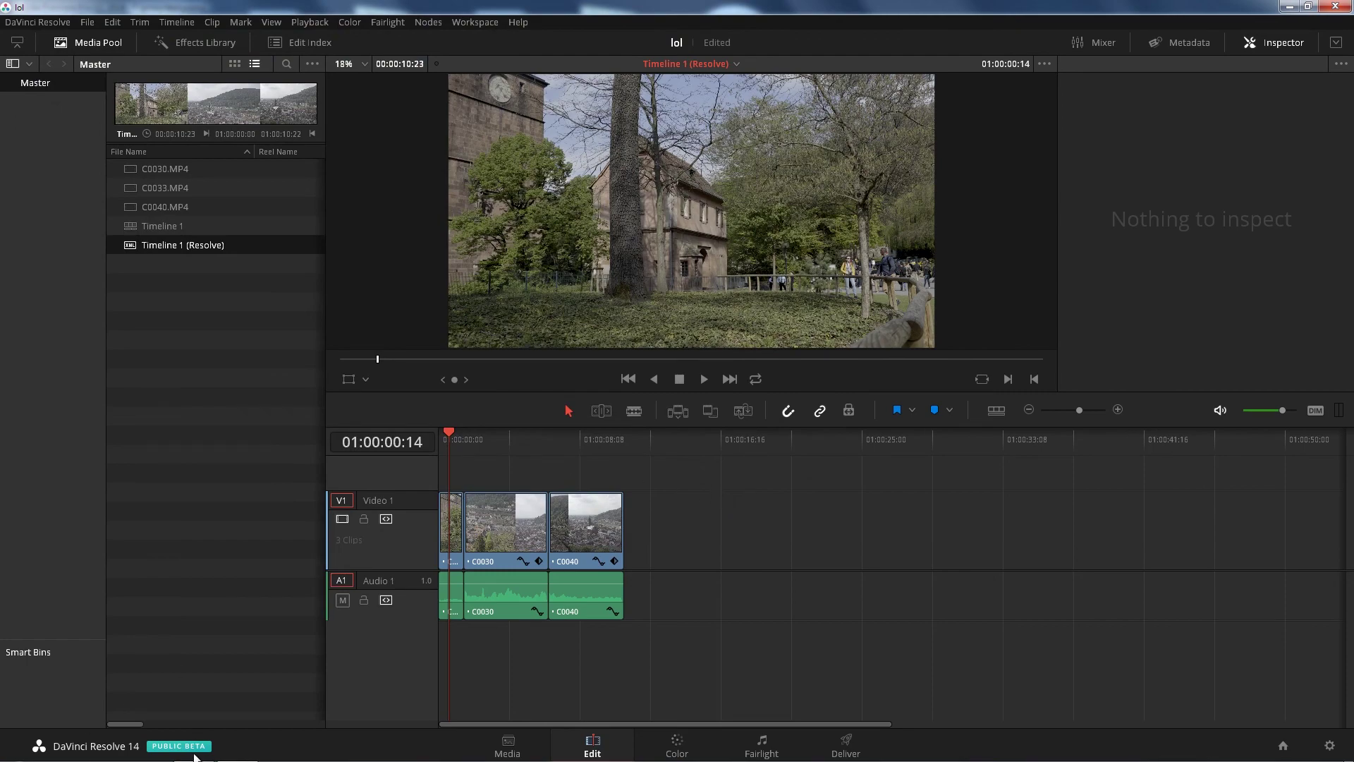
Step: Import the backtopremiere XML into Premiere and open its Timeline 1 (Resolve) (Resolve) sequence
click(196, 749)
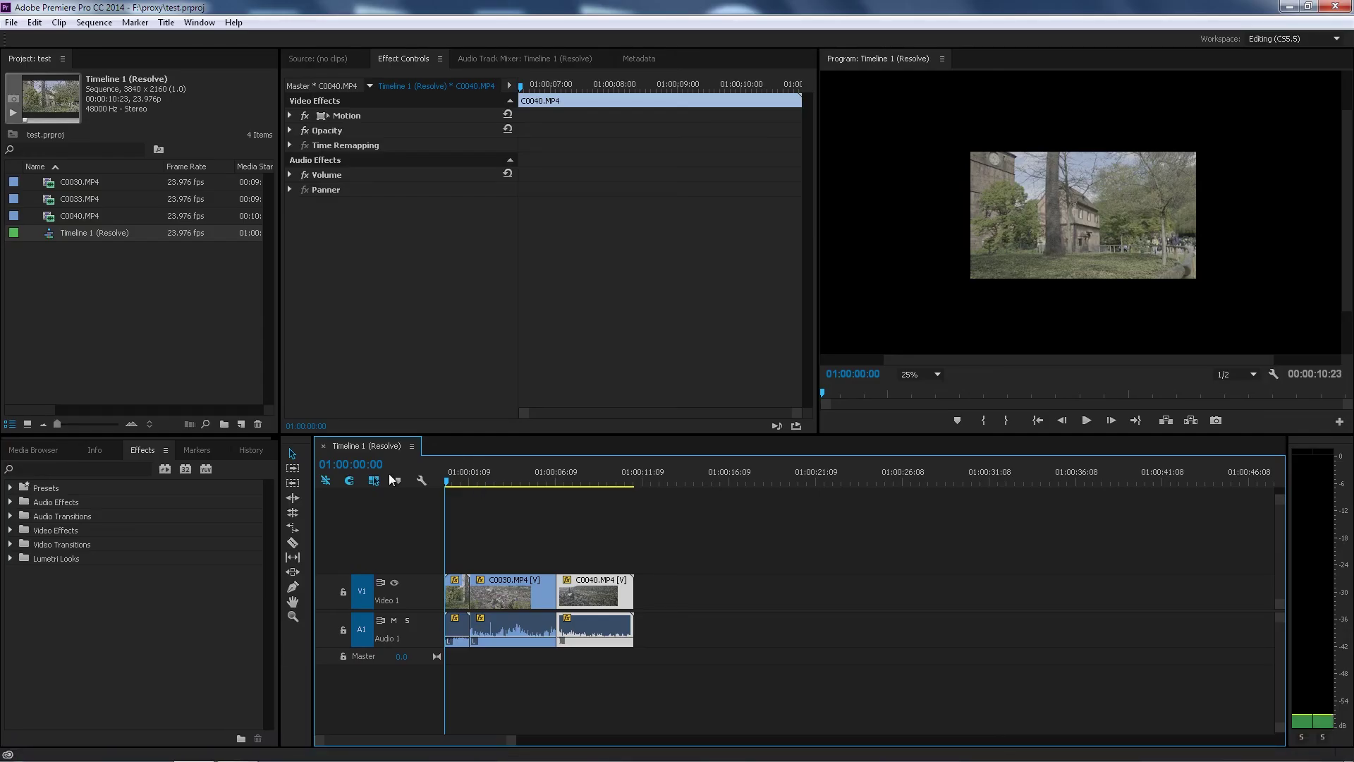
click(12, 22)
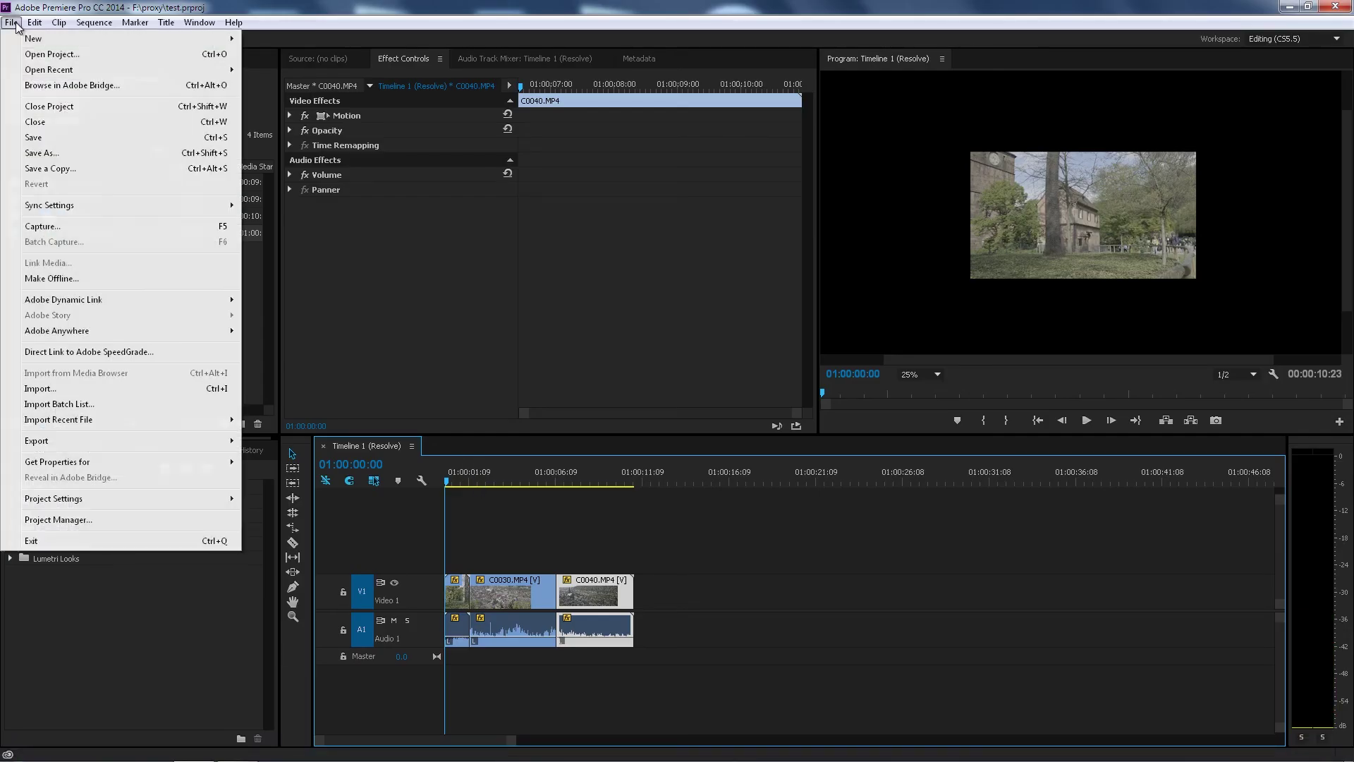
click(83, 388)
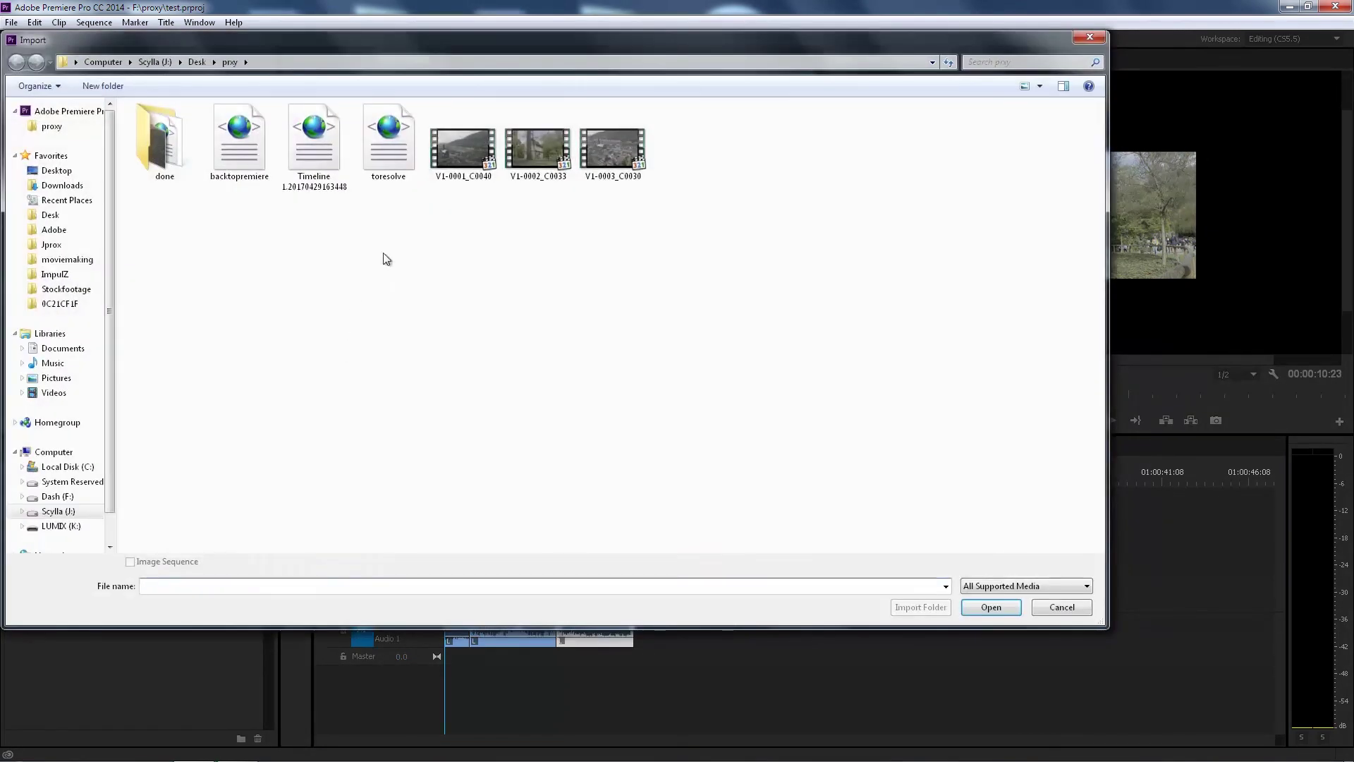
double_click(247, 163)
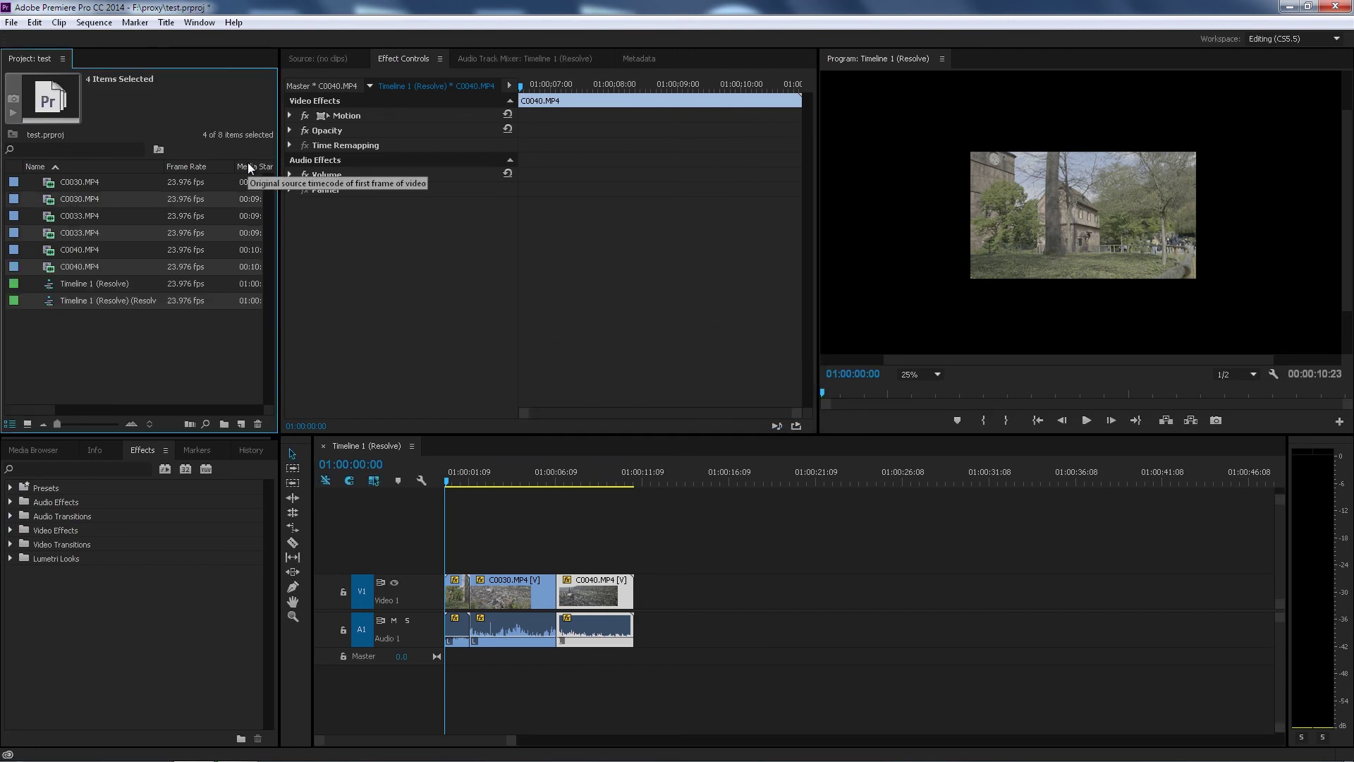
click(89, 330)
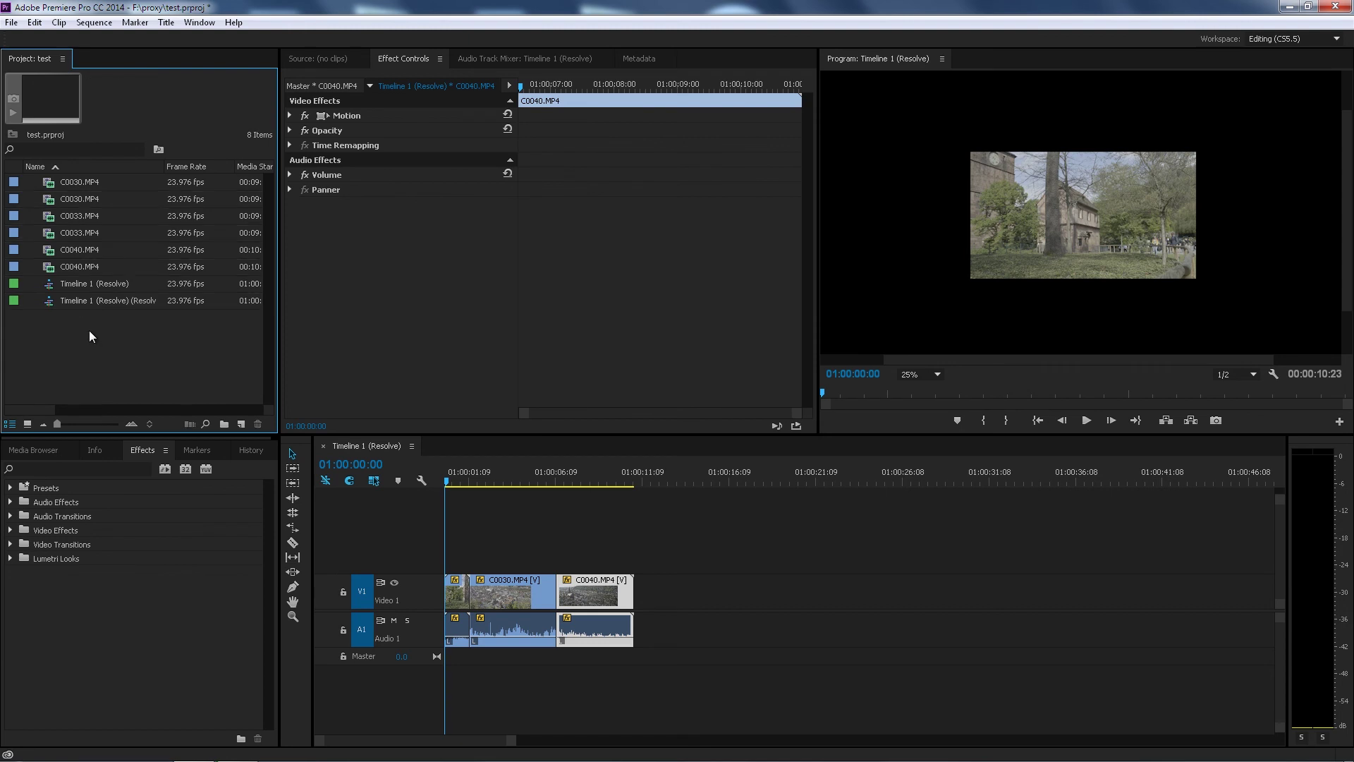
double_click(53, 299)
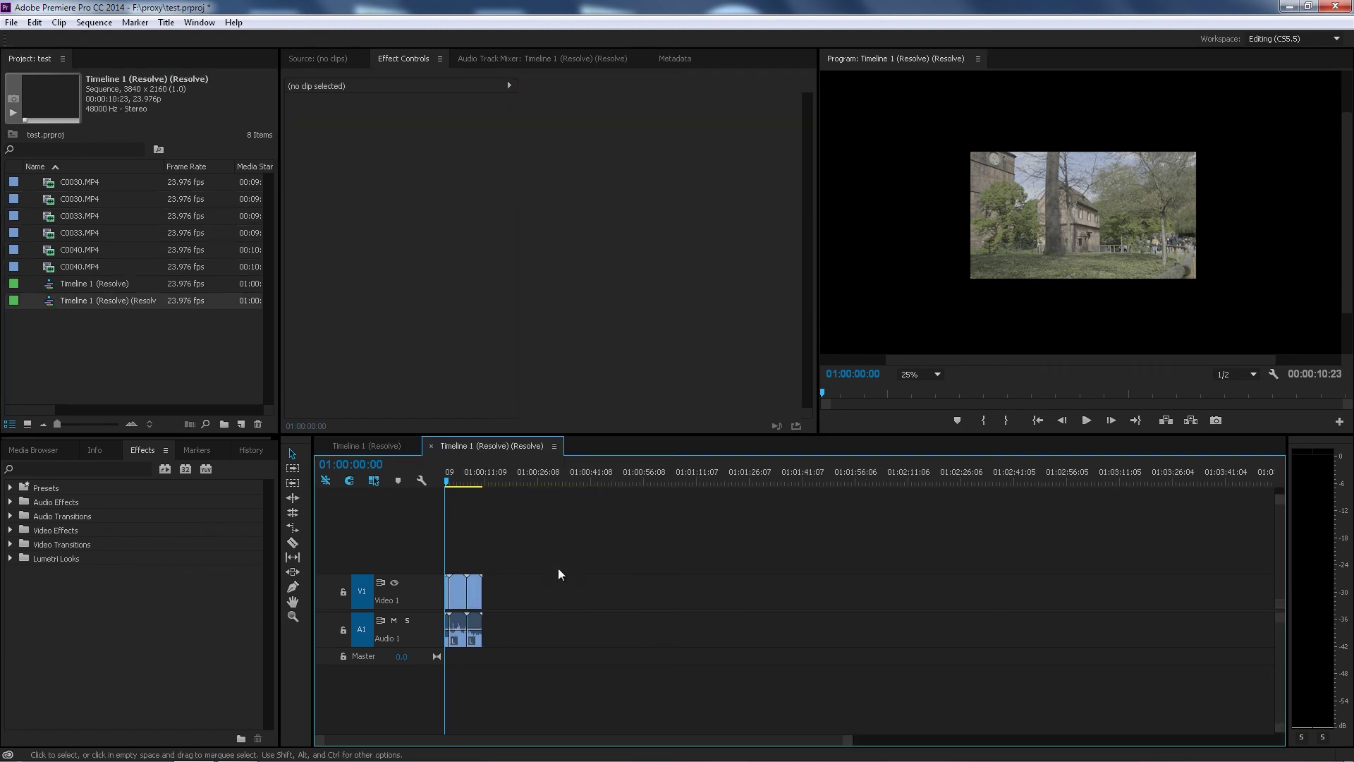
click(908, 376)
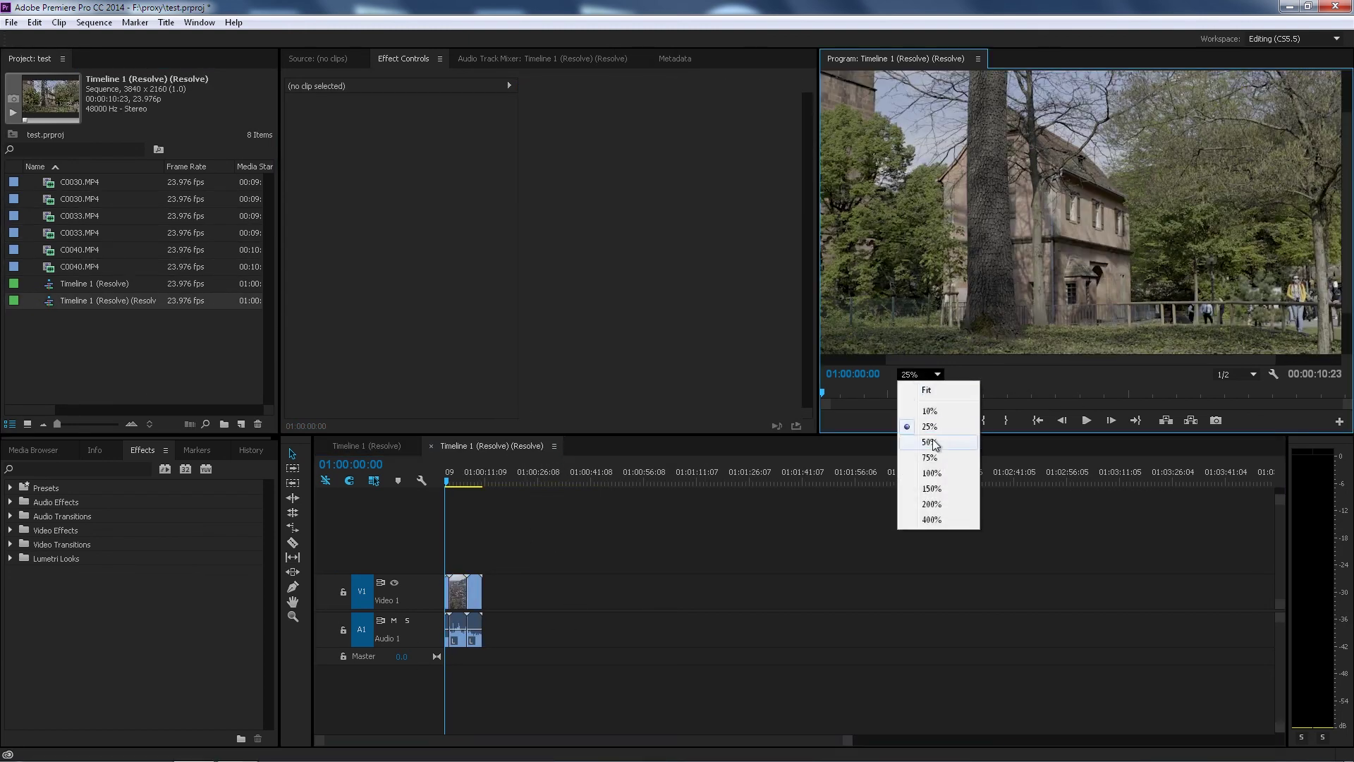
click(933, 422)
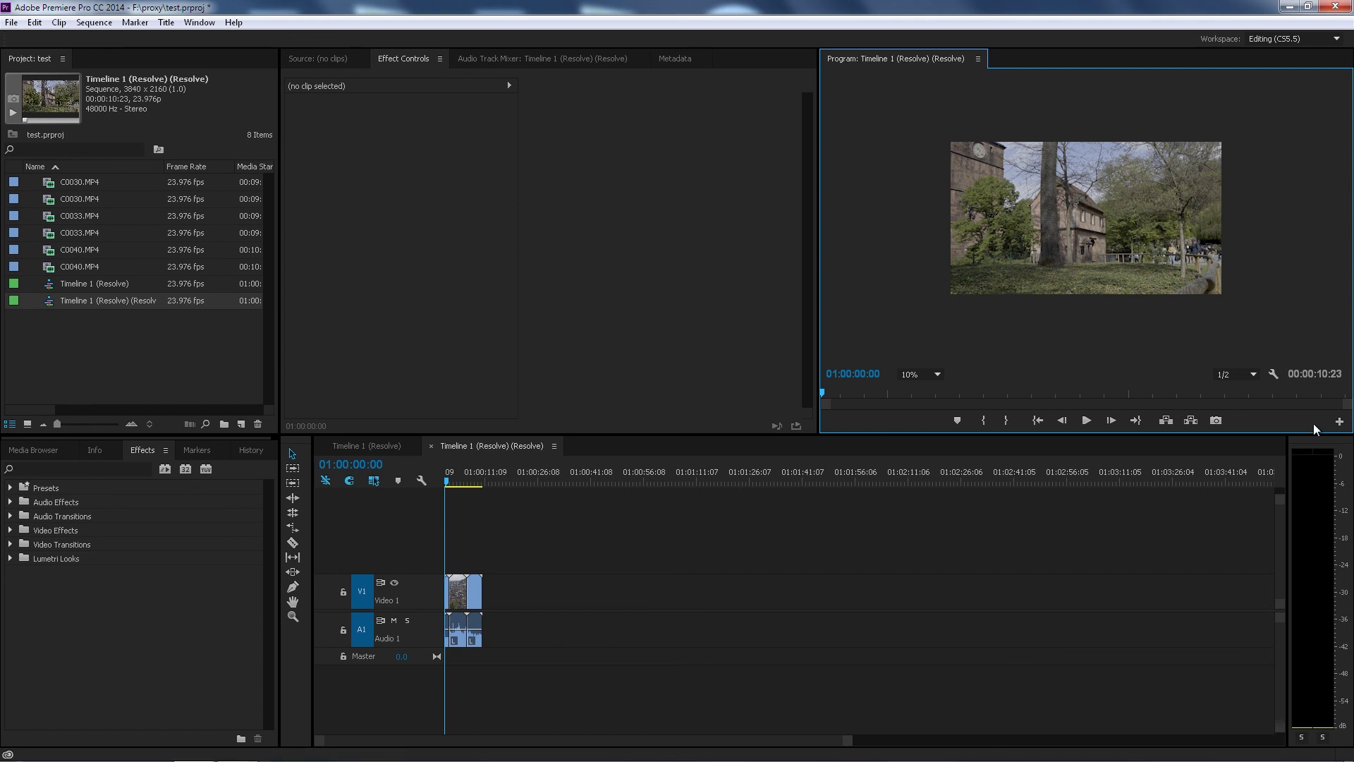
scroll(522, 540, up, 8)
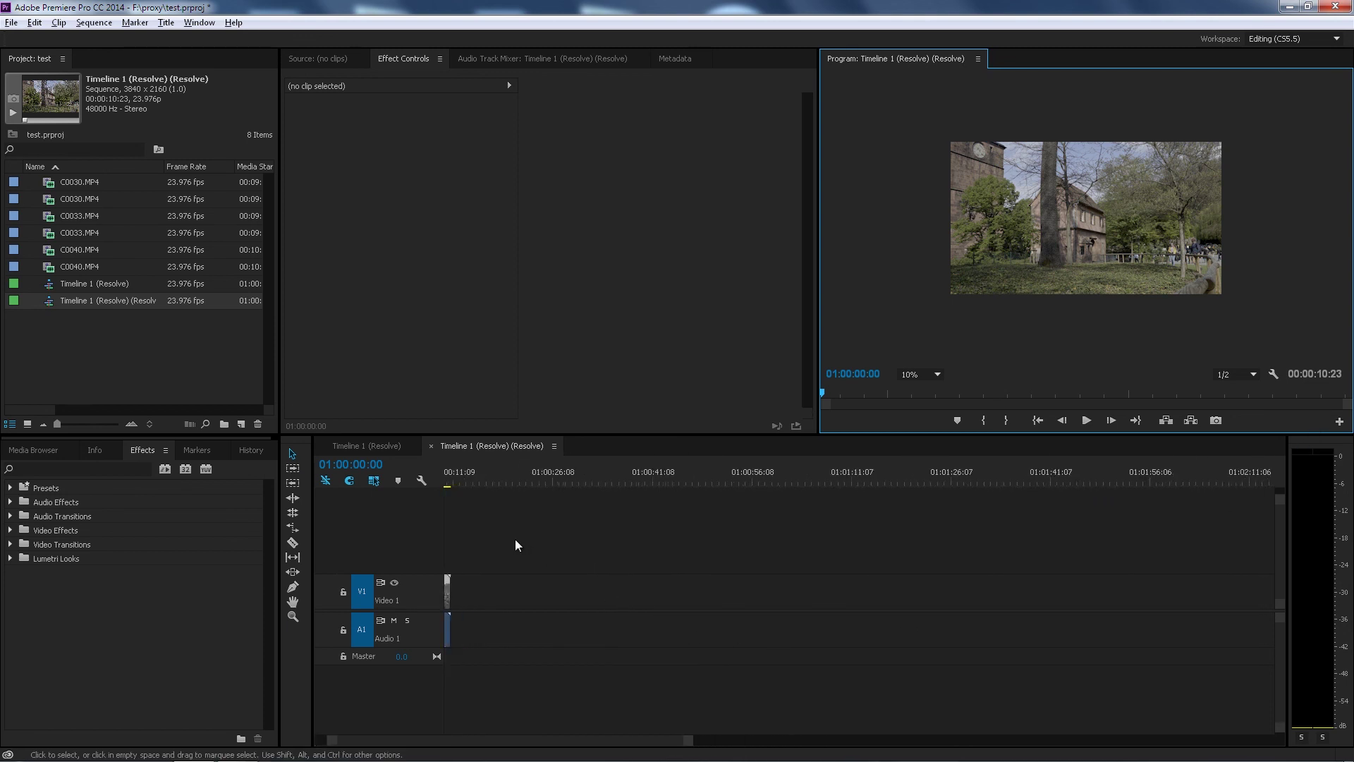
drag(443, 738, 423, 738)
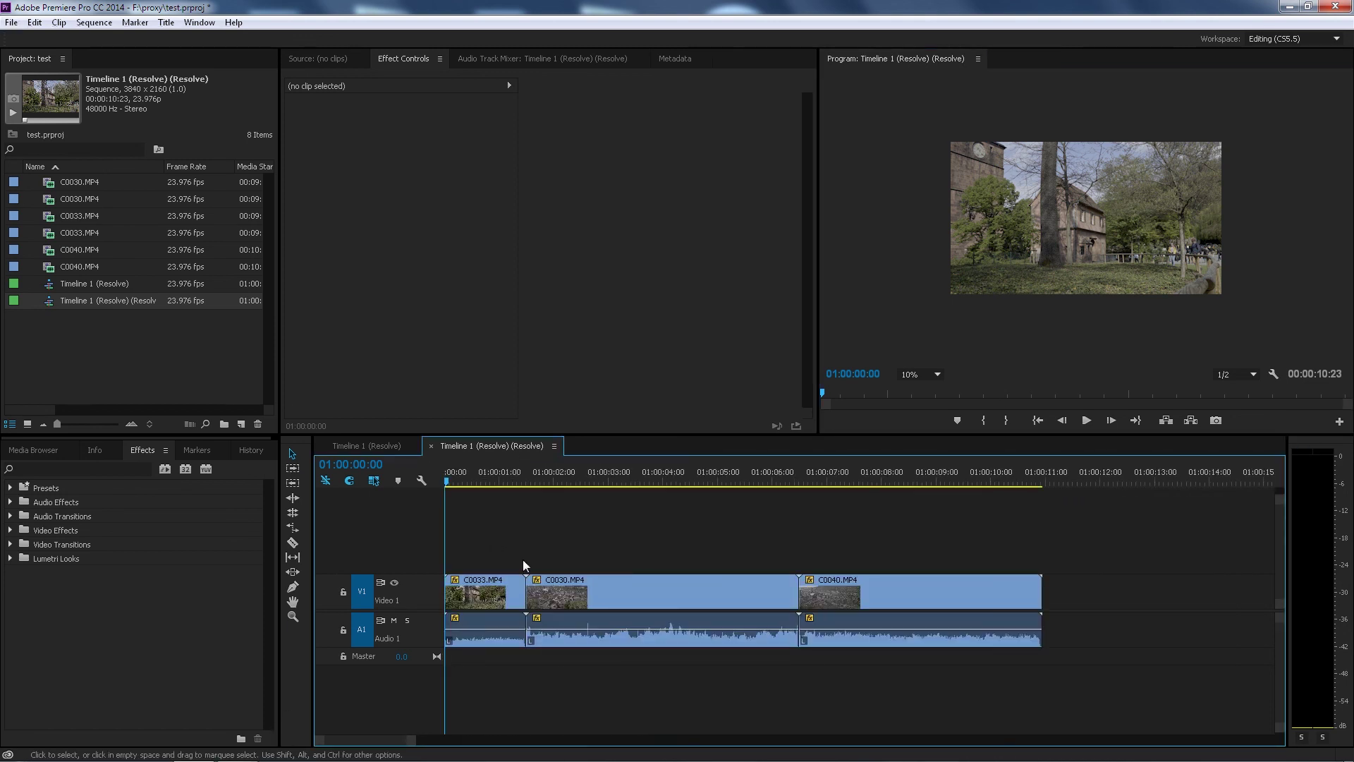
click(498, 470)
click(588, 469)
click(714, 471)
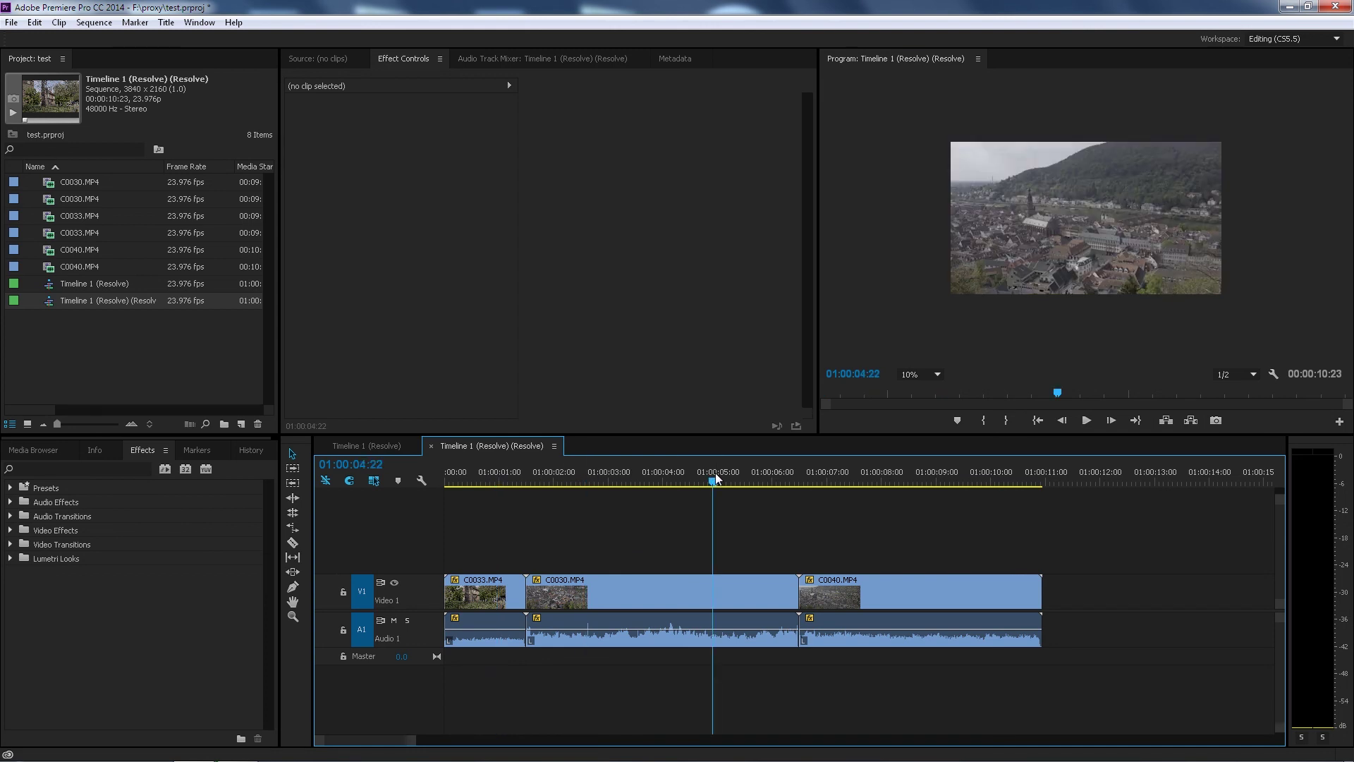
click(787, 474)
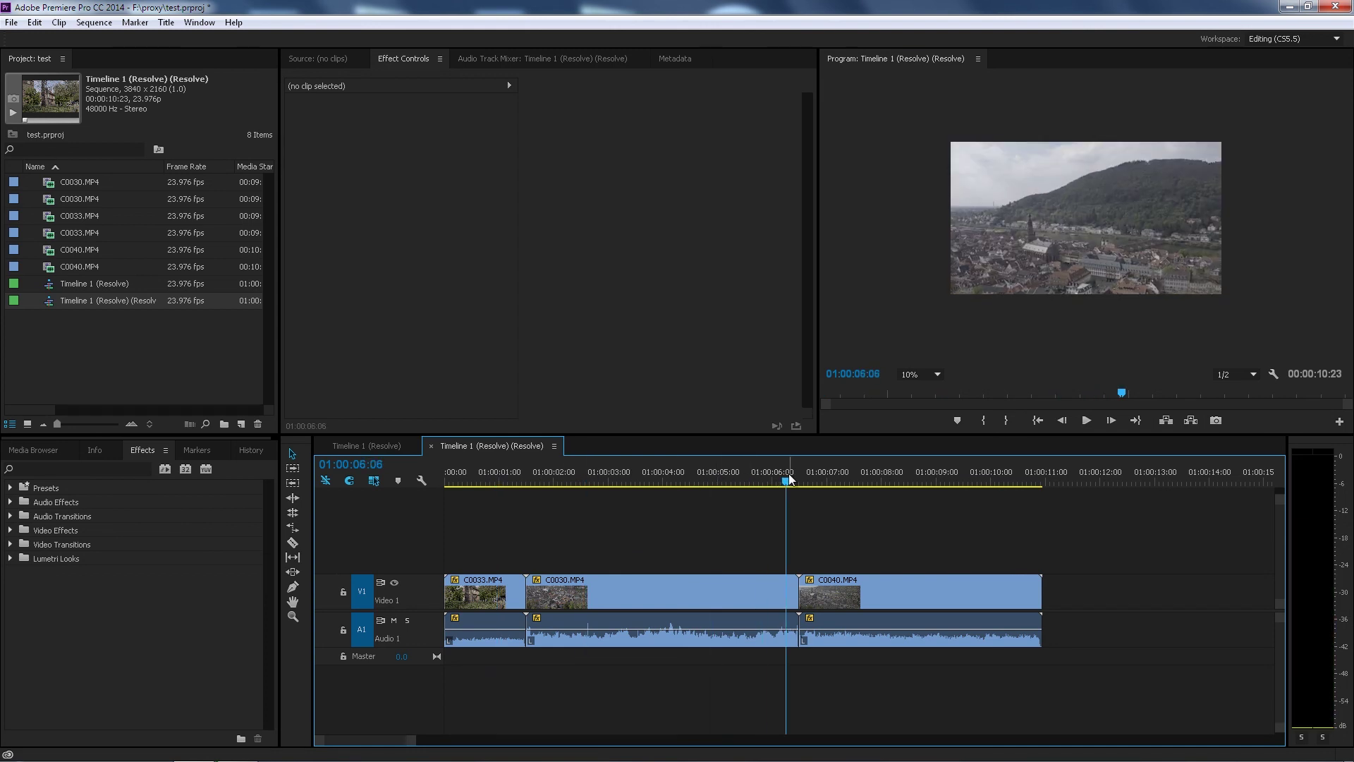